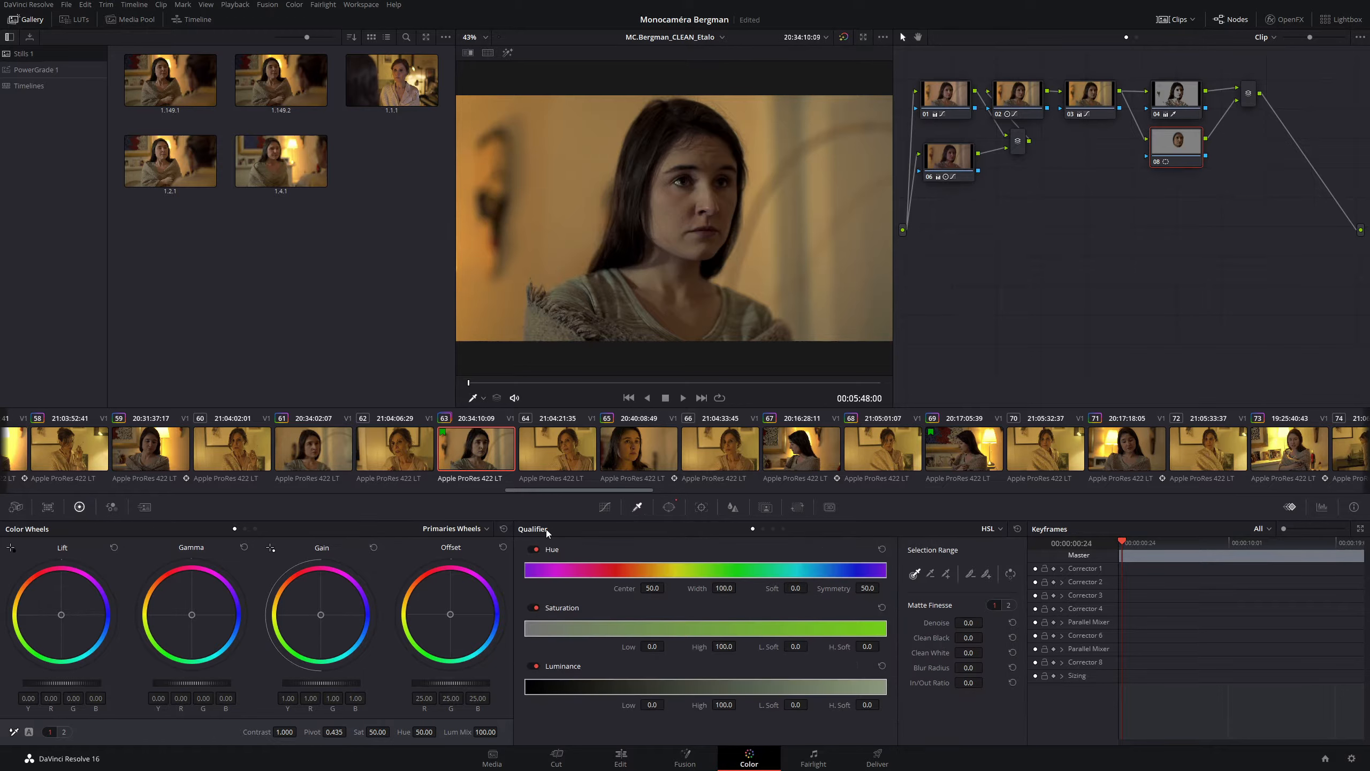
- Display the circular window around the woman's face on node 08 and open the window tracker
click(601, 512)
click(669, 507)
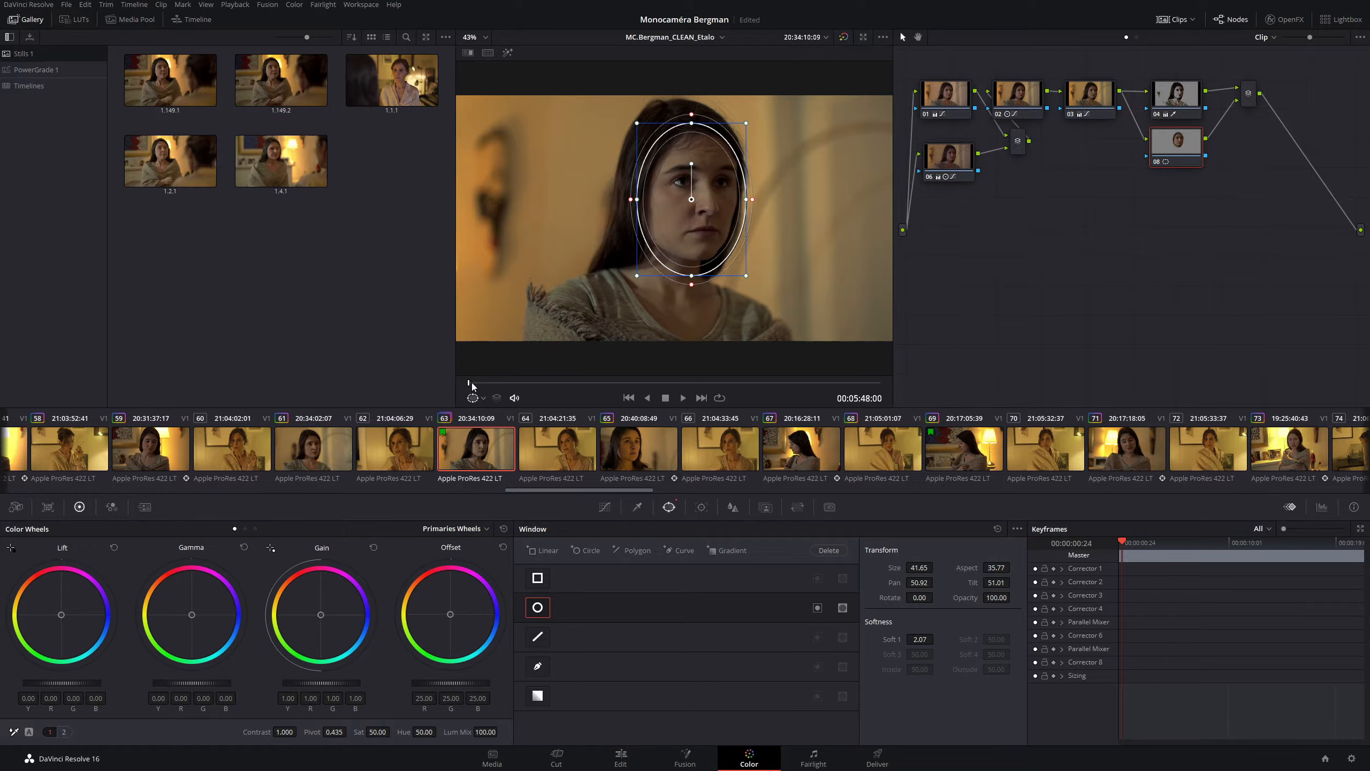
drag(473, 385, 422, 386)
click(1322, 507)
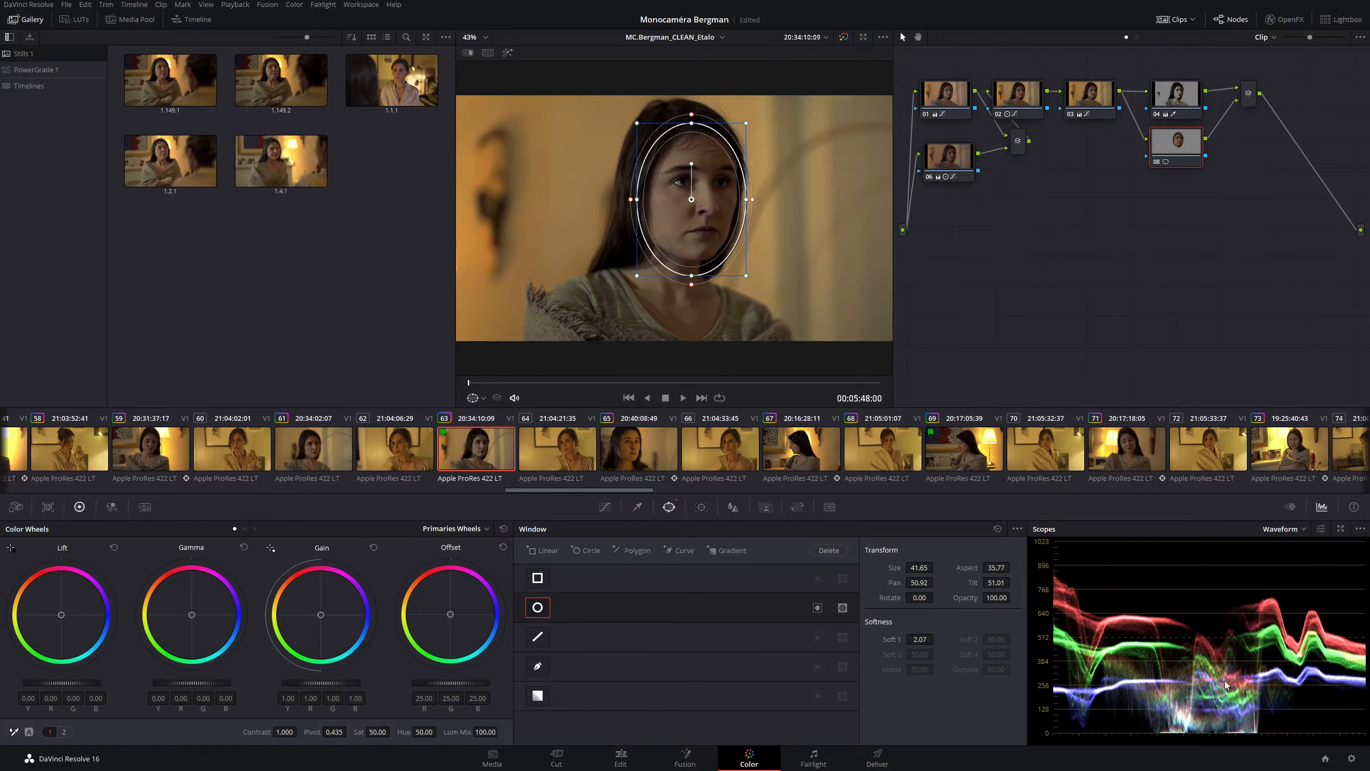
click(1291, 508)
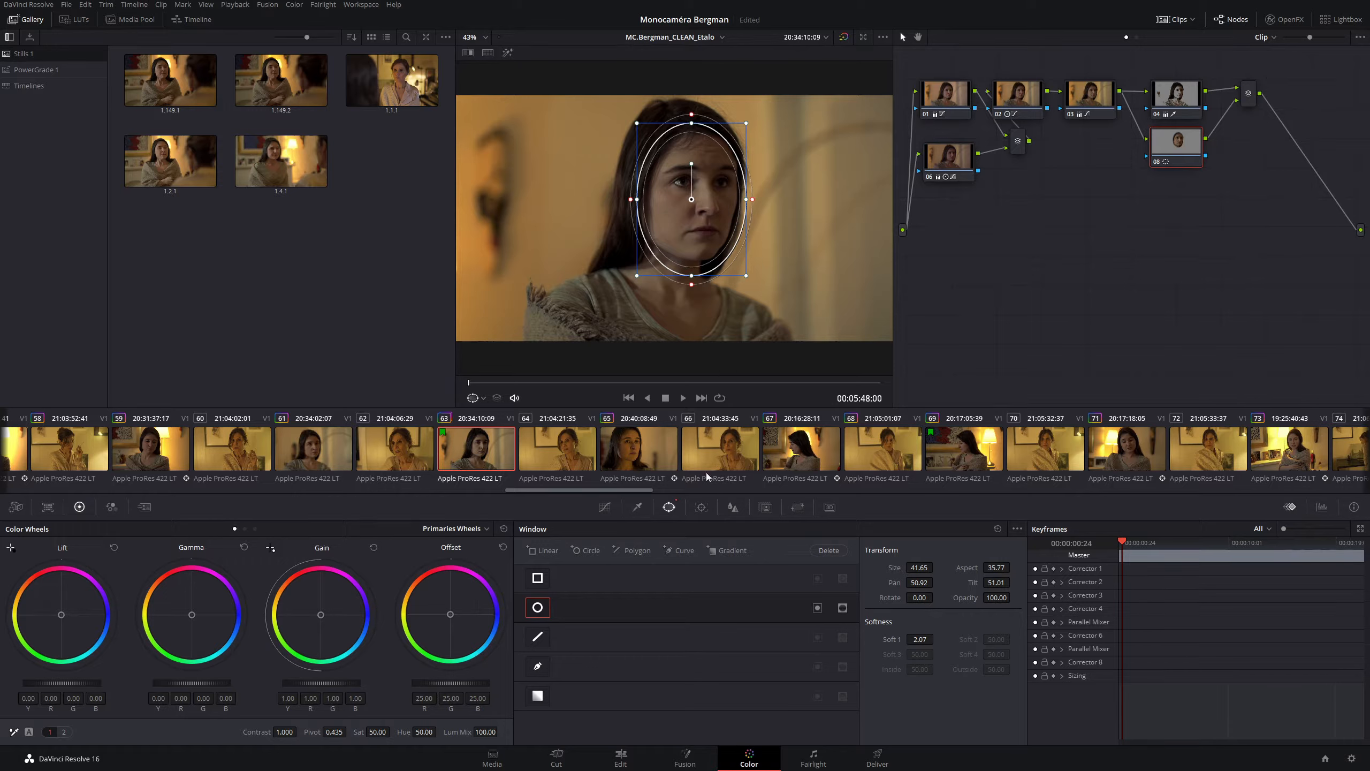
click(702, 508)
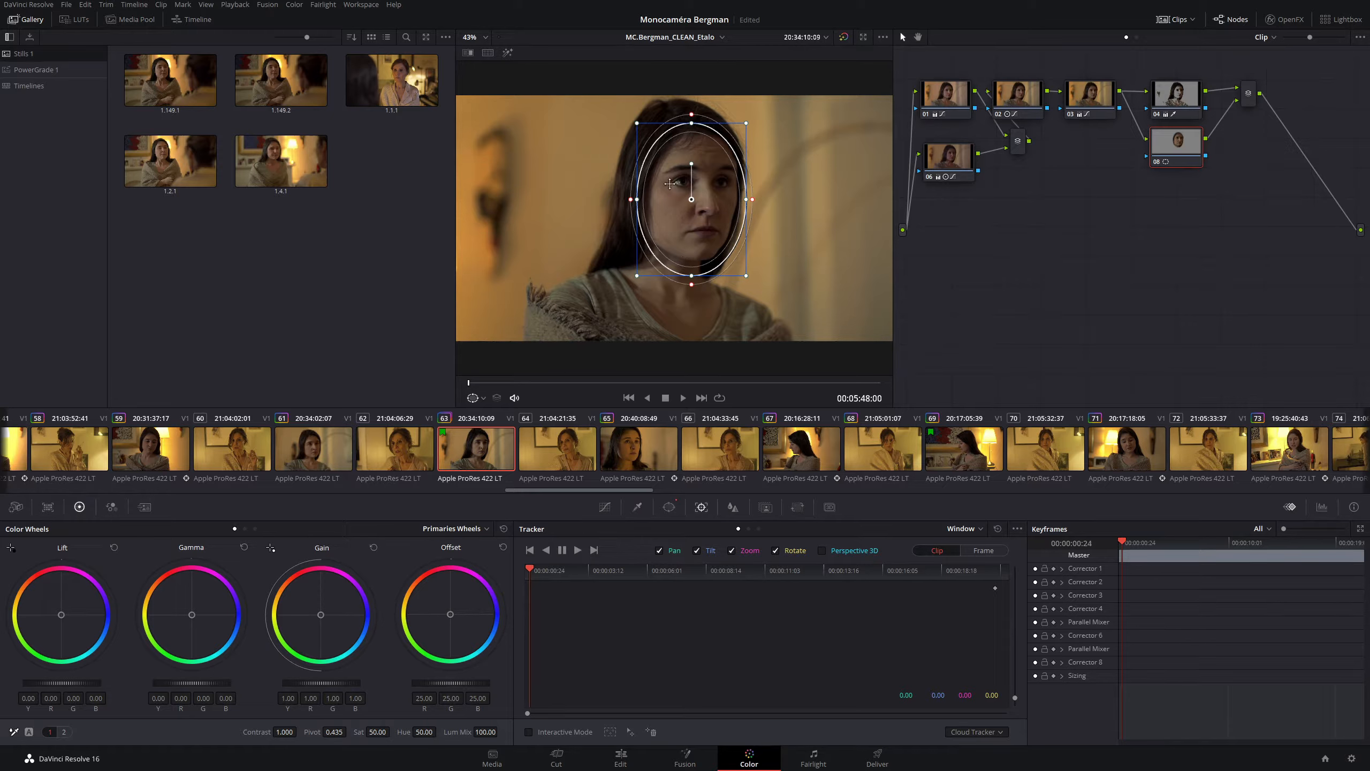
- Examine the face up close and check how the head moves against the static window from the clip's start to its end
scroll(584, 200, up, 2)
scroll(583, 199, up, 8)
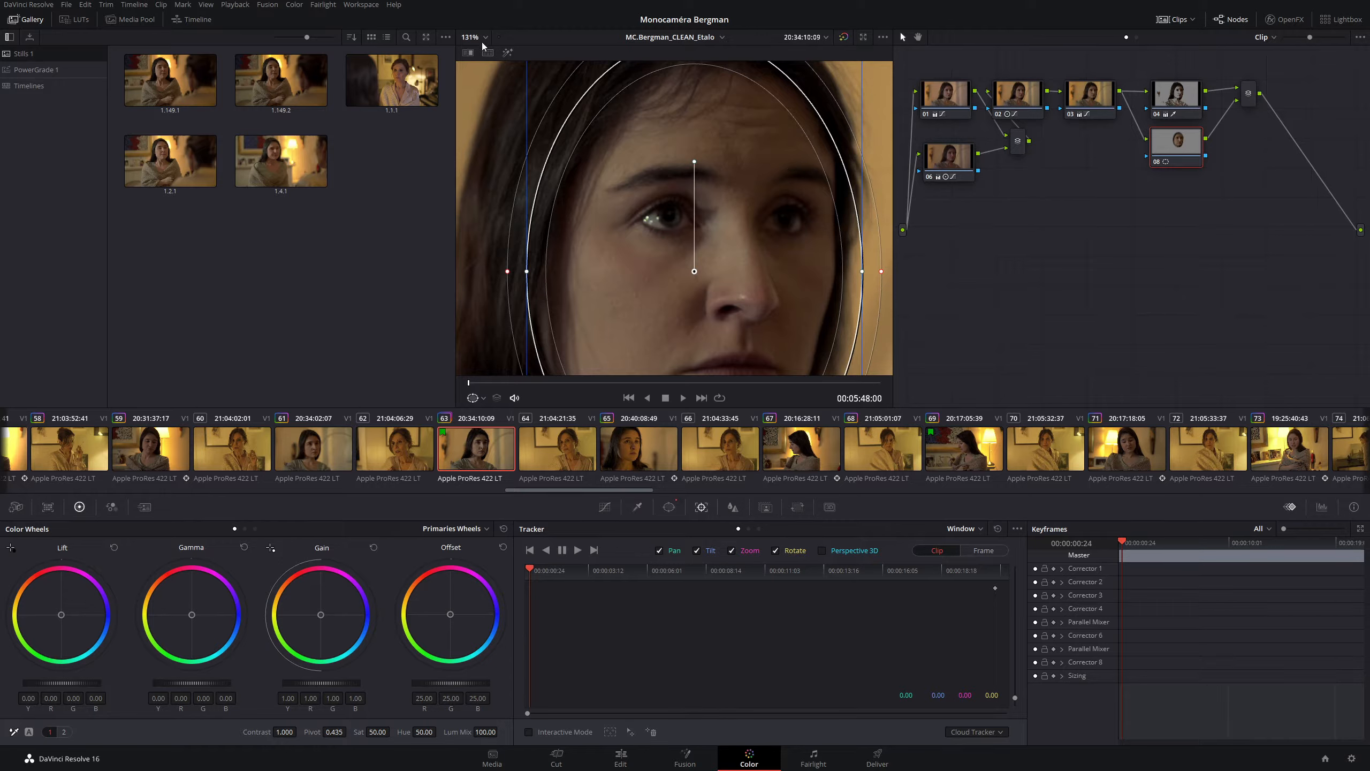
key(shift+z)
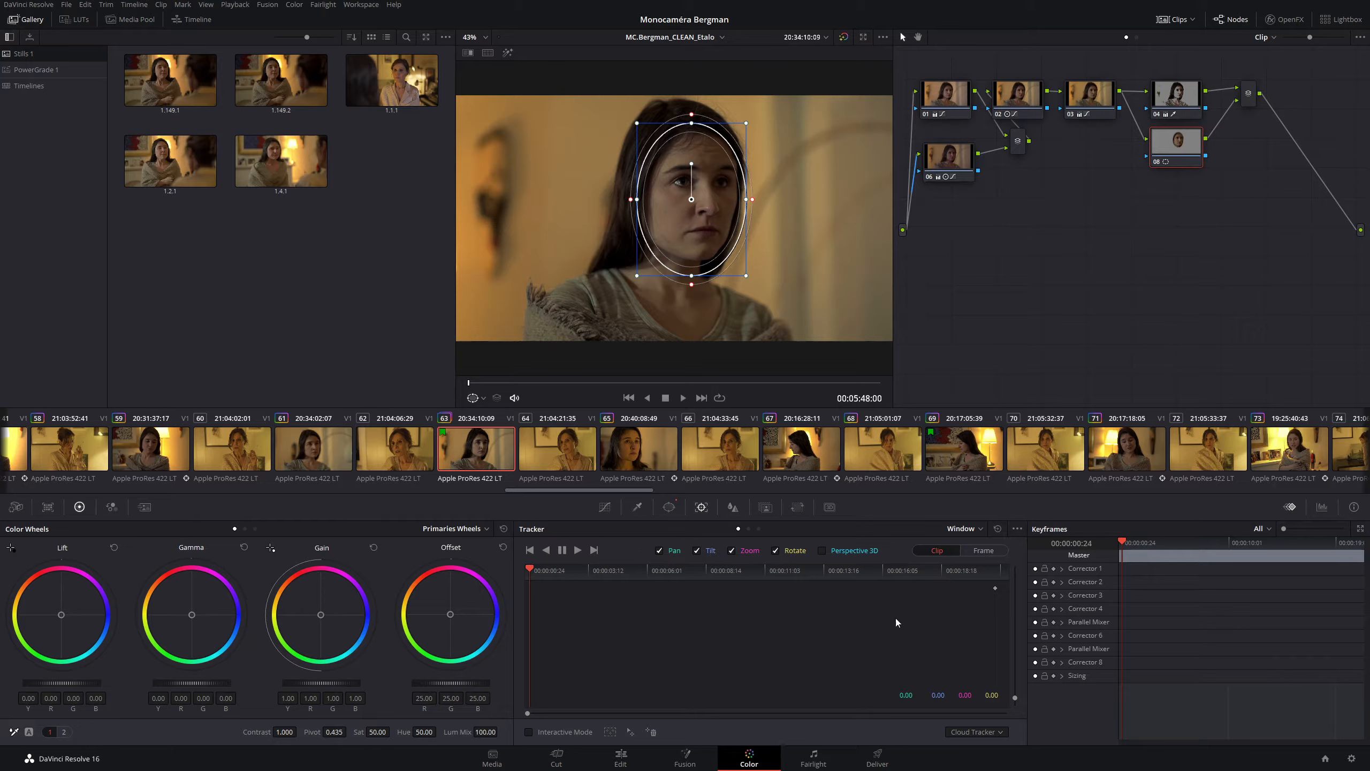
drag(555, 577, 718, 575)
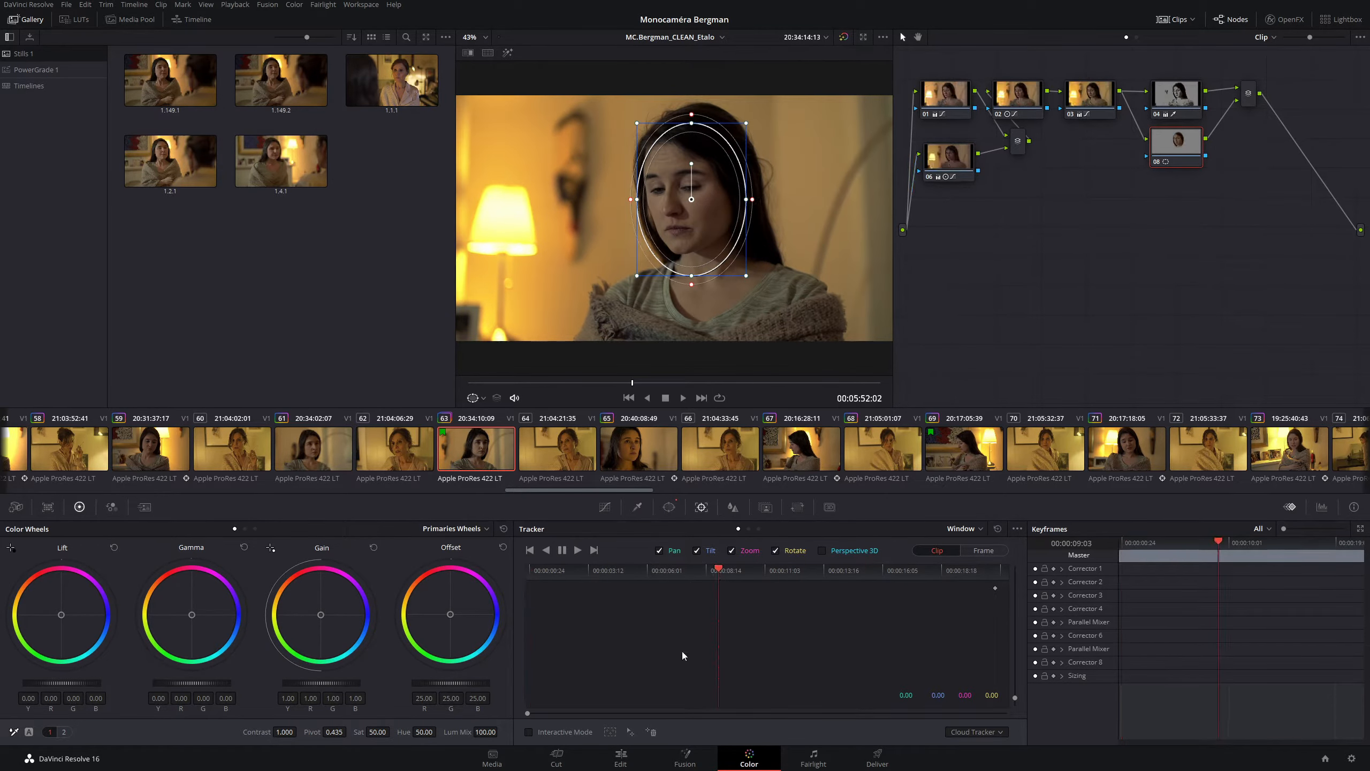
click(1322, 507)
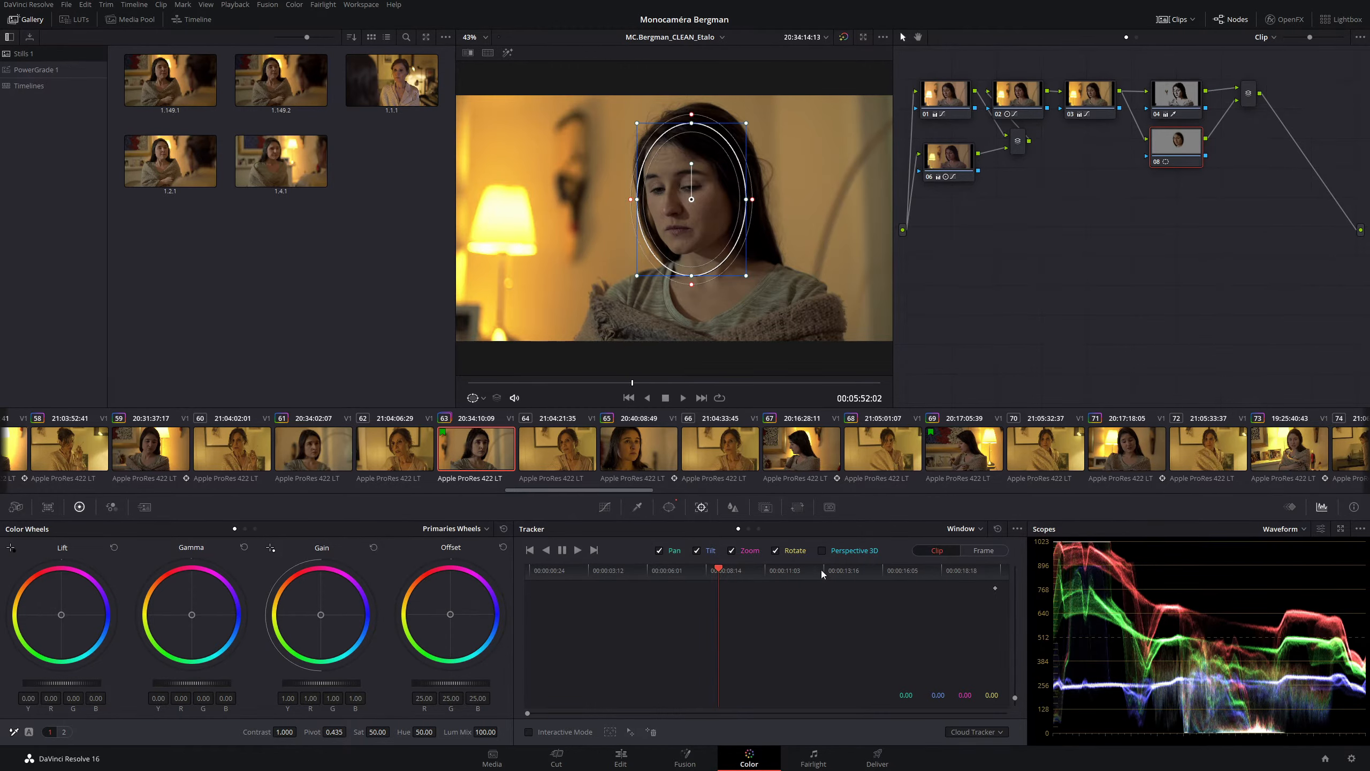
drag(823, 574, 1005, 578)
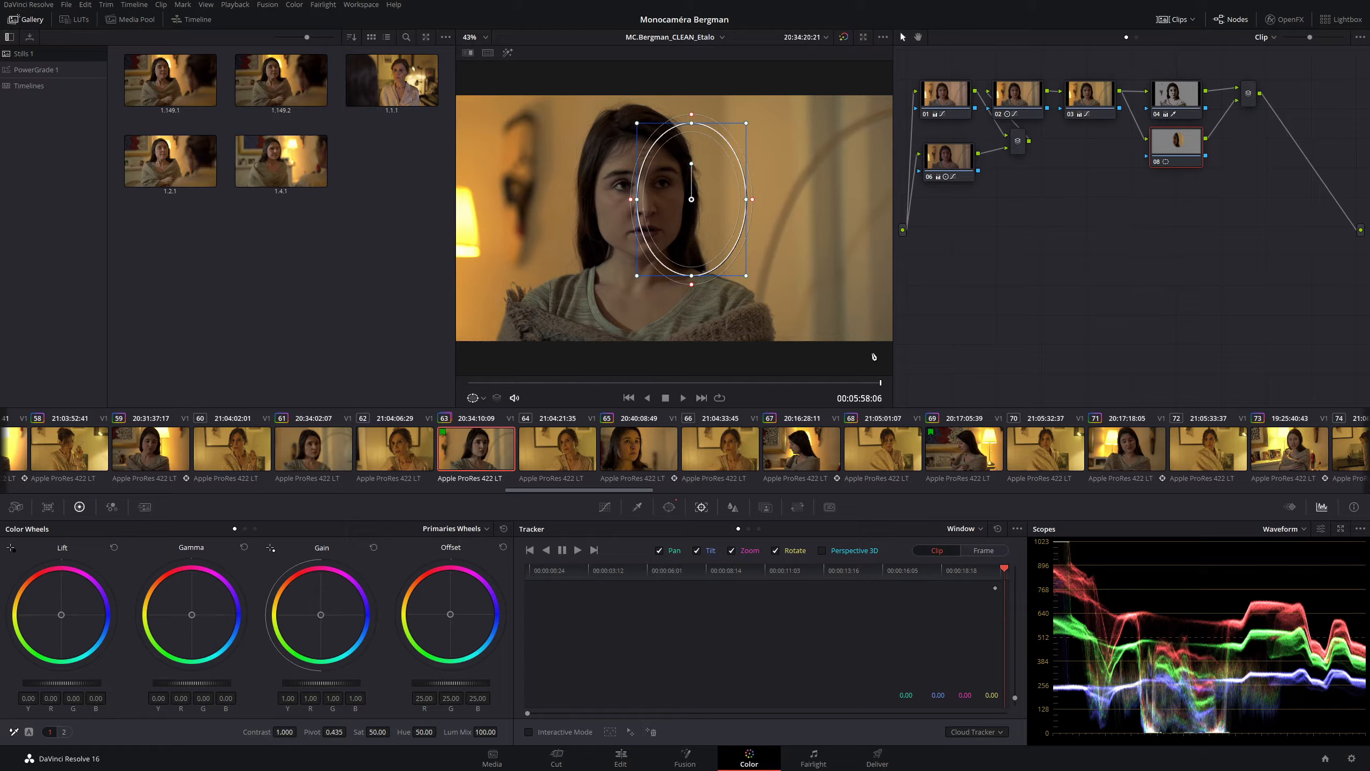
drag(539, 570, 518, 570)
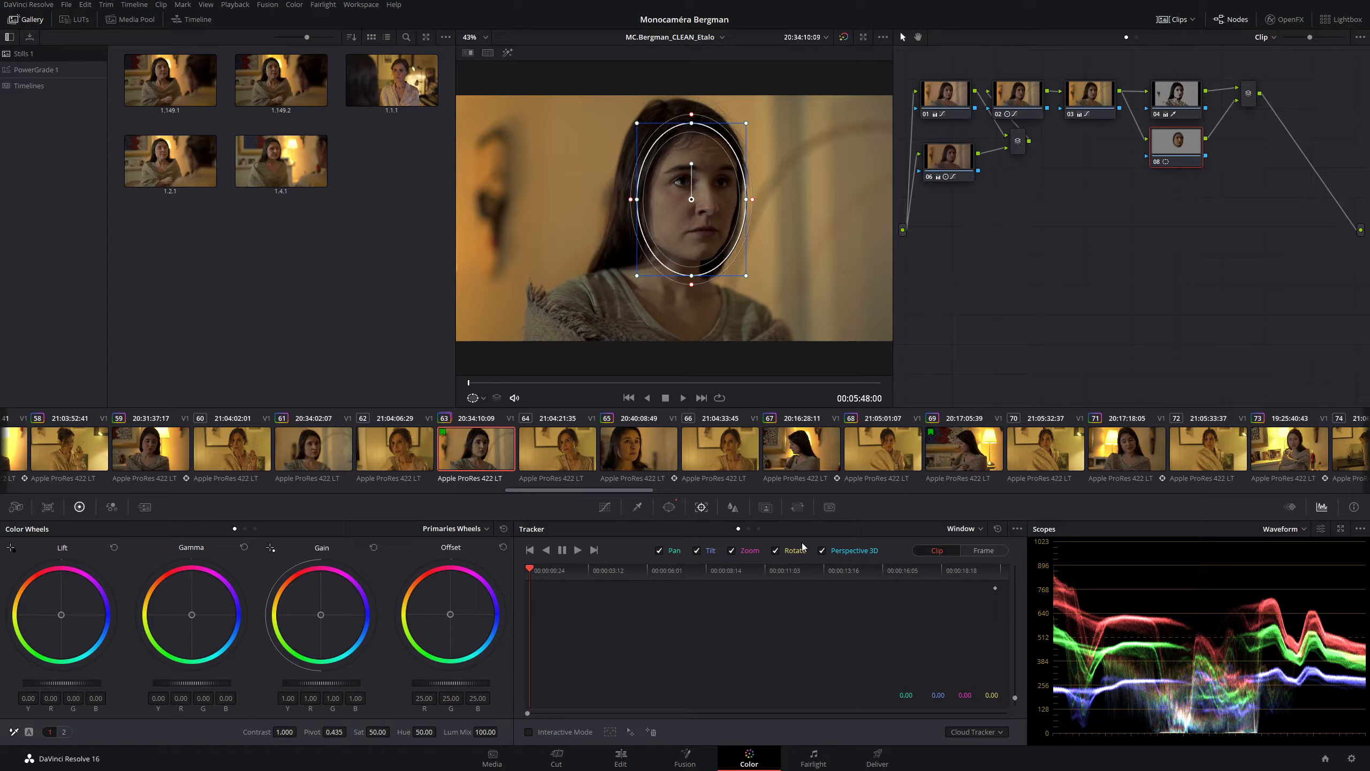
- From the clip's first frame, track the face window forward with Pan, Tilt and Zoom only, leaving Rotate and Perspective 3D disabled
click(637, 507)
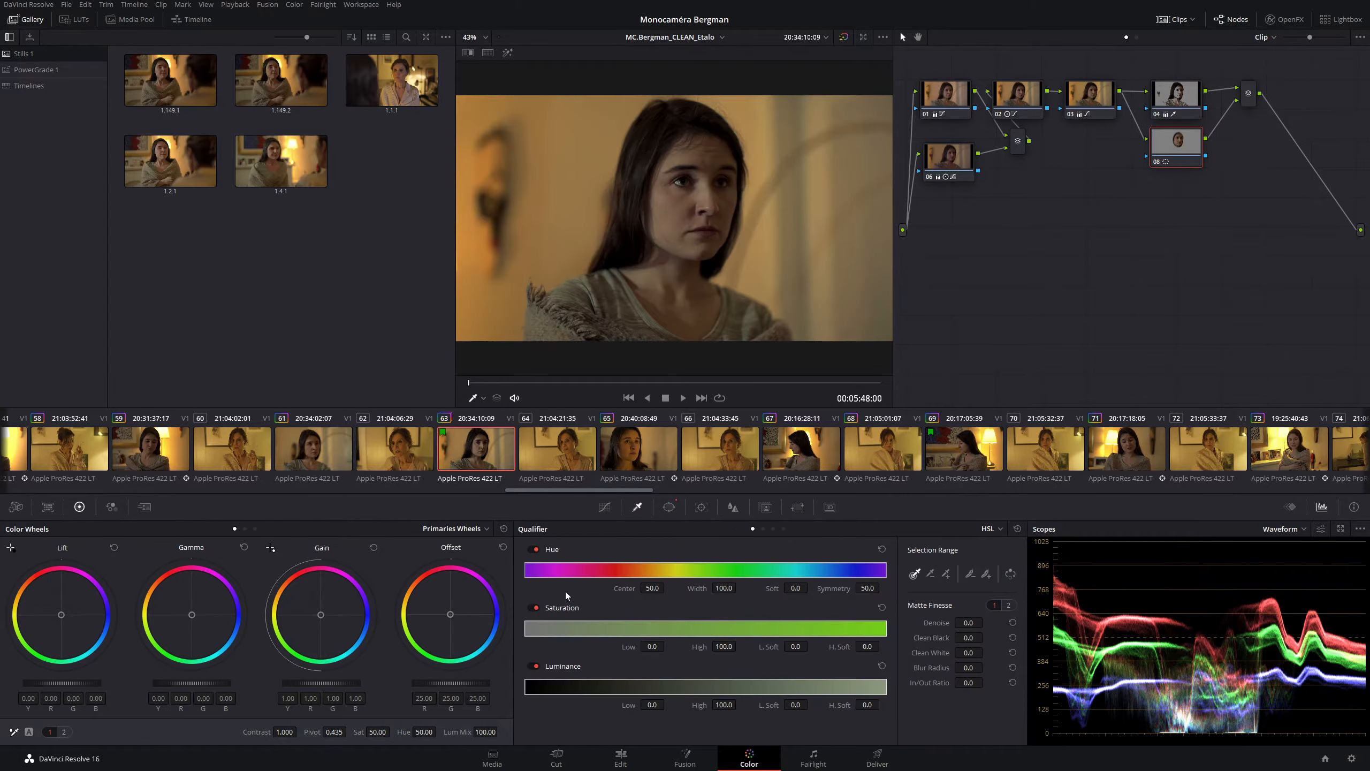
click(701, 508)
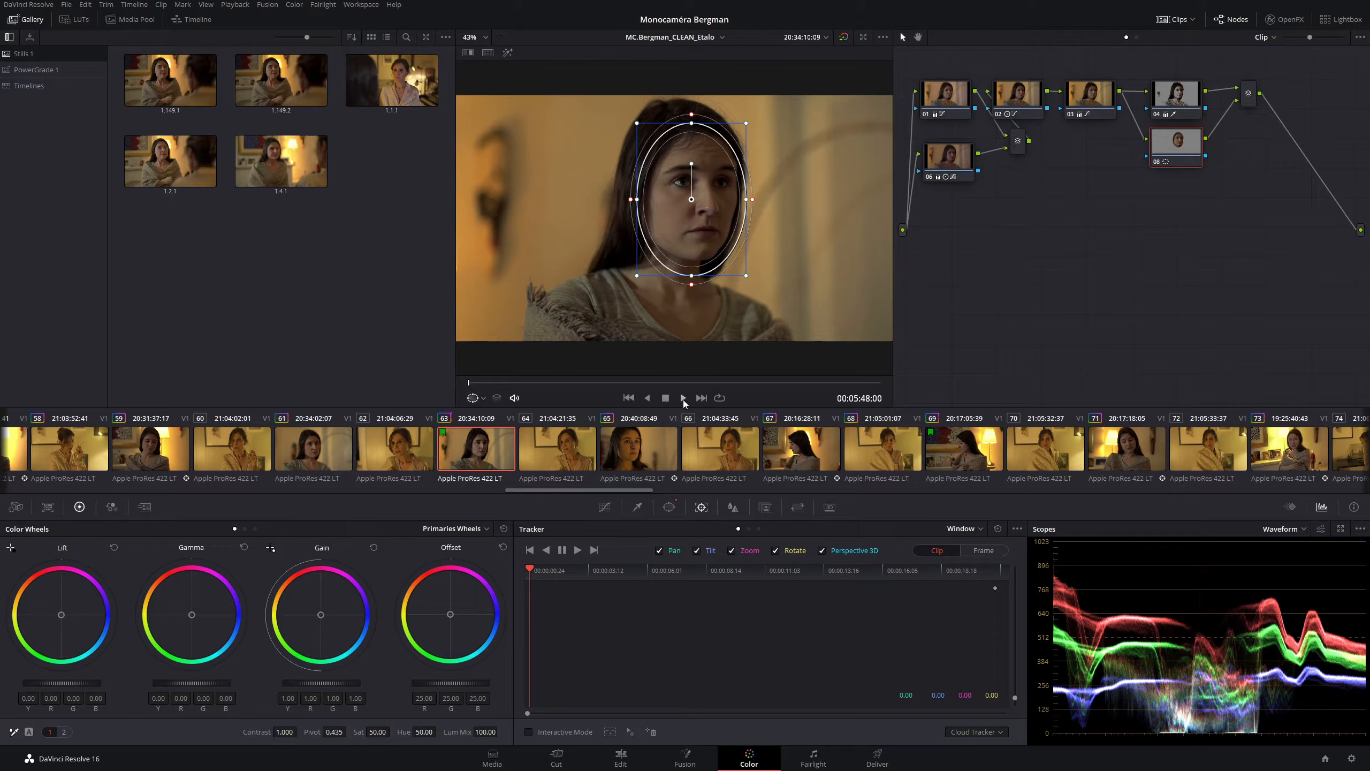
drag(469, 384, 416, 406)
click(774, 551)
click(573, 550)
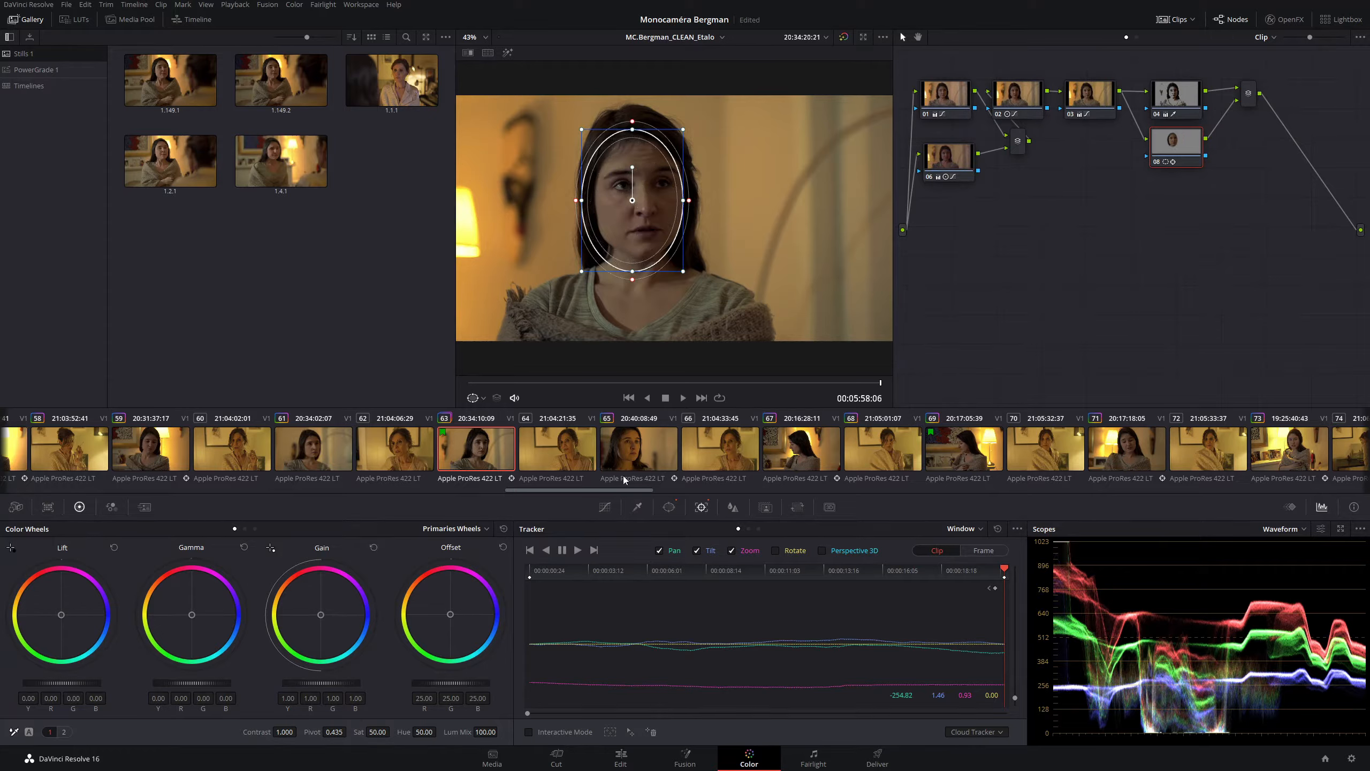
- Review at several frames how well the tracked window follows the face, ending on the clip's first frame
mouse_move(732, 576)
mouse_down()
mouse_move(562, 560)
mouse_move(708, 567)
mouse_up()
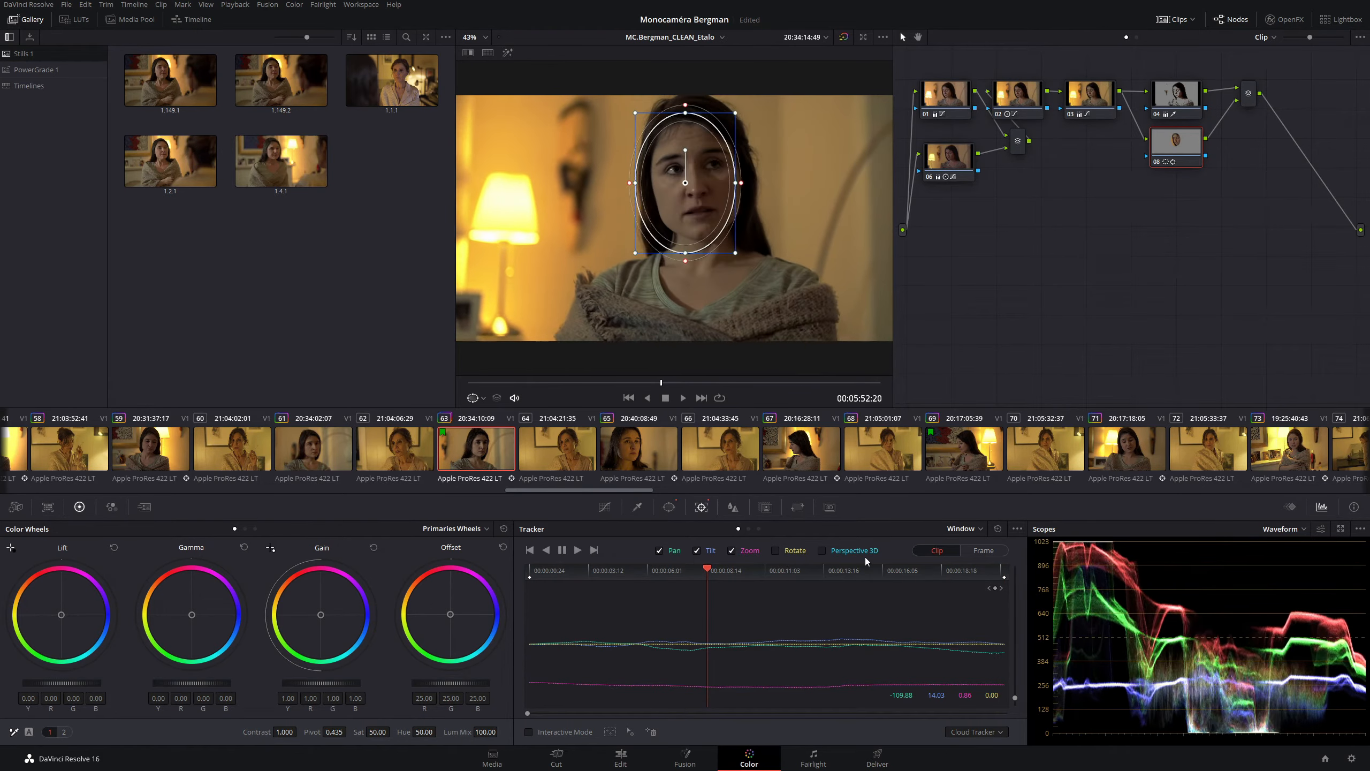
click(1009, 569)
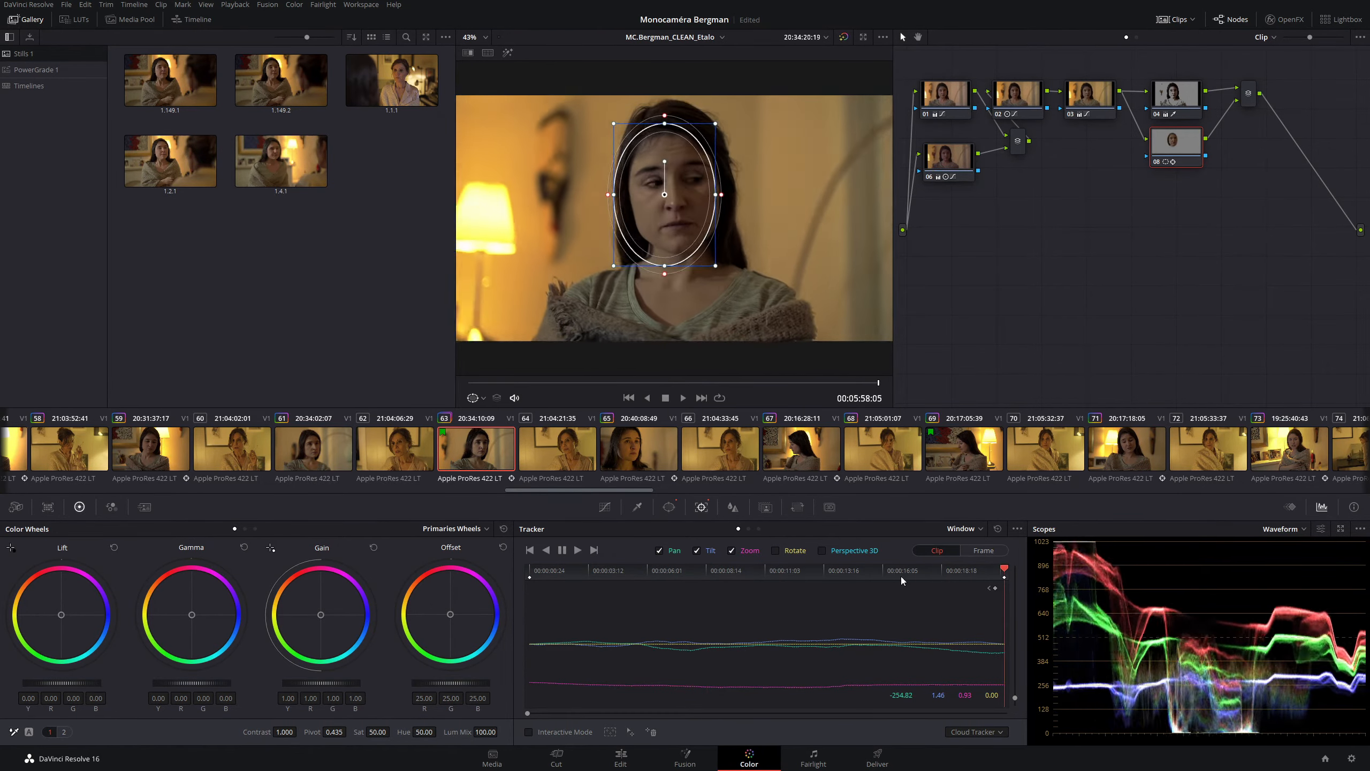
drag(701, 570, 672, 572)
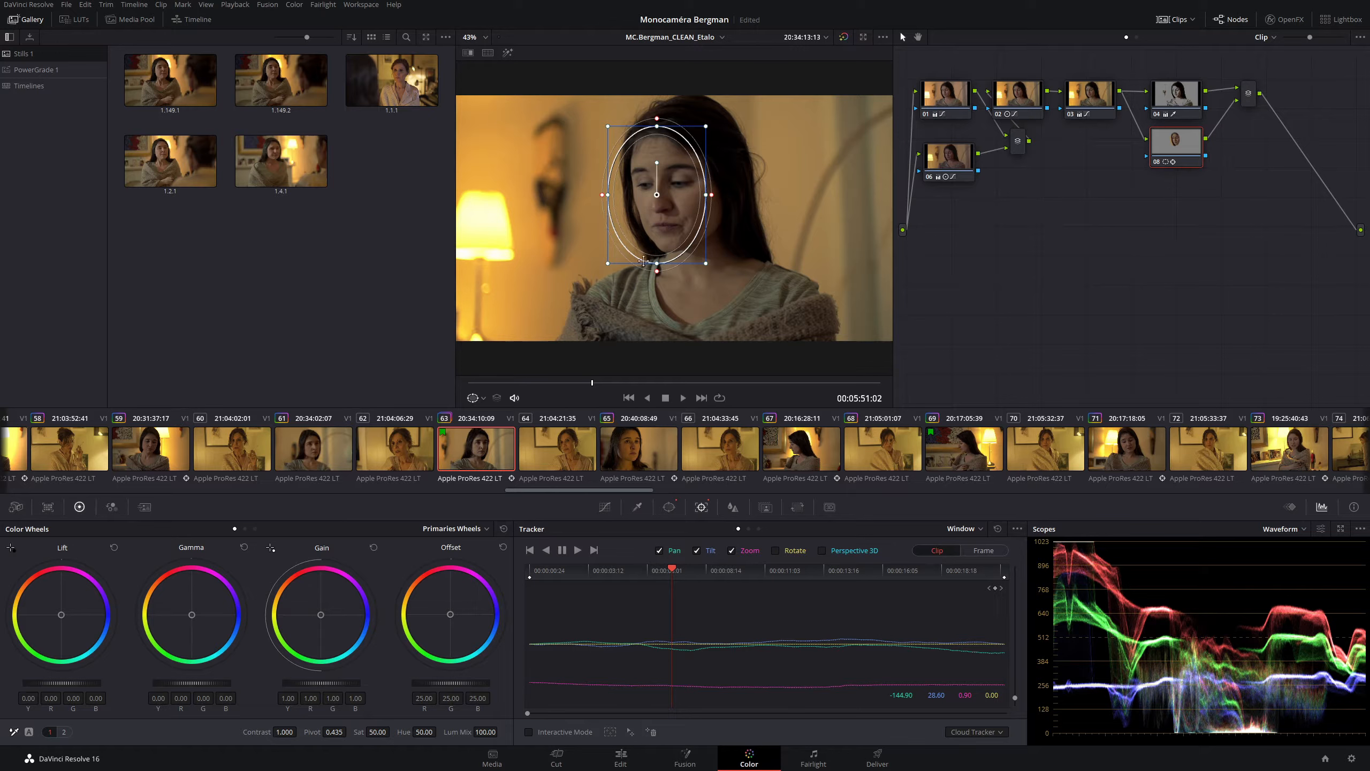
drag(671, 570, 529, 571)
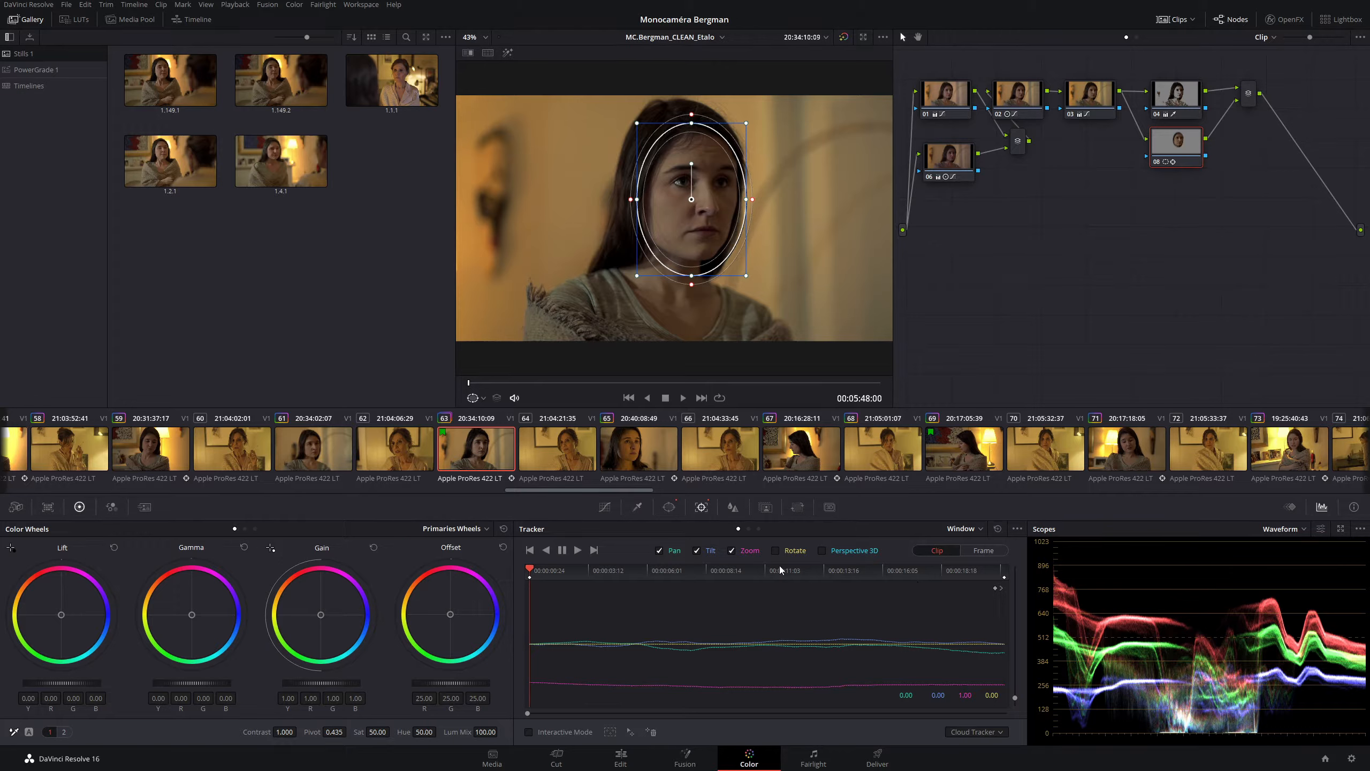
- Reset the tracking data, track the window forward from the first frame with Rotate enabled, and check the middle of the clip
click(997, 529)
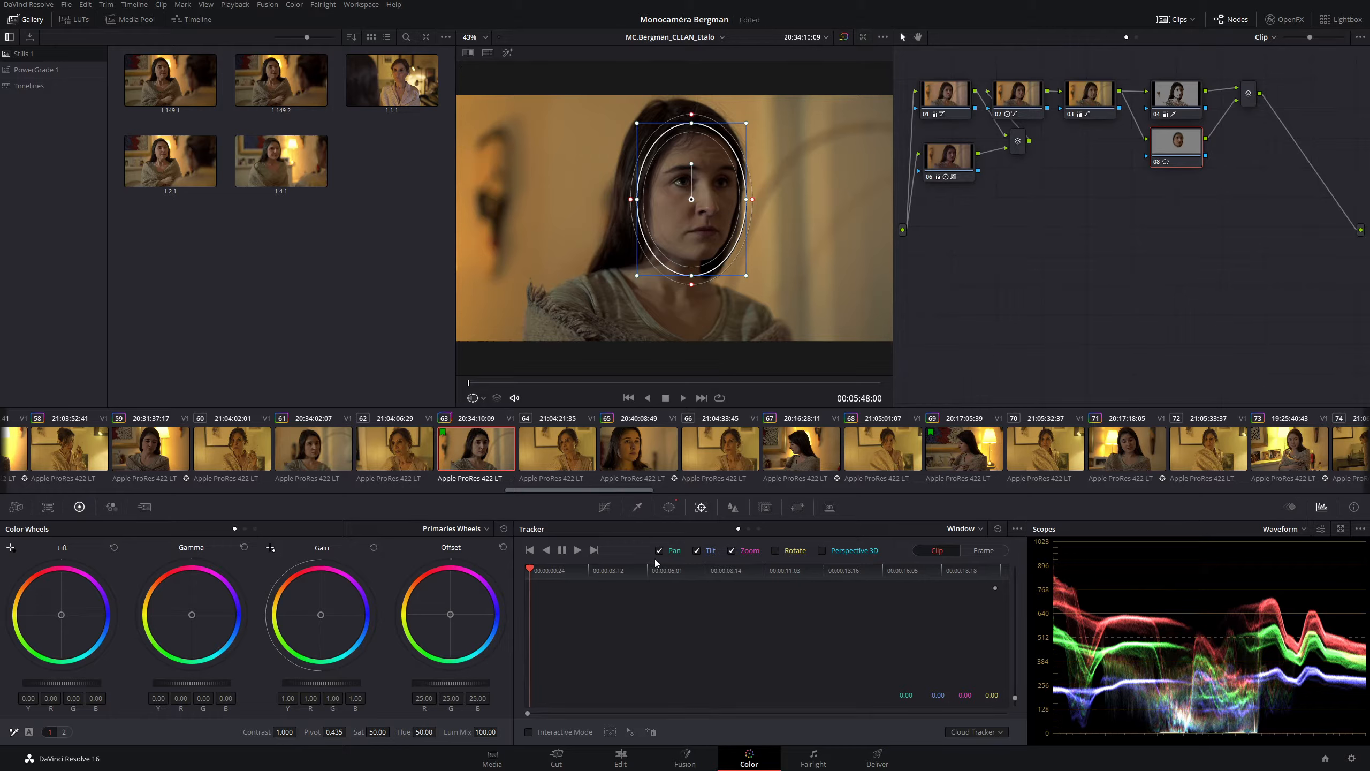
click(775, 551)
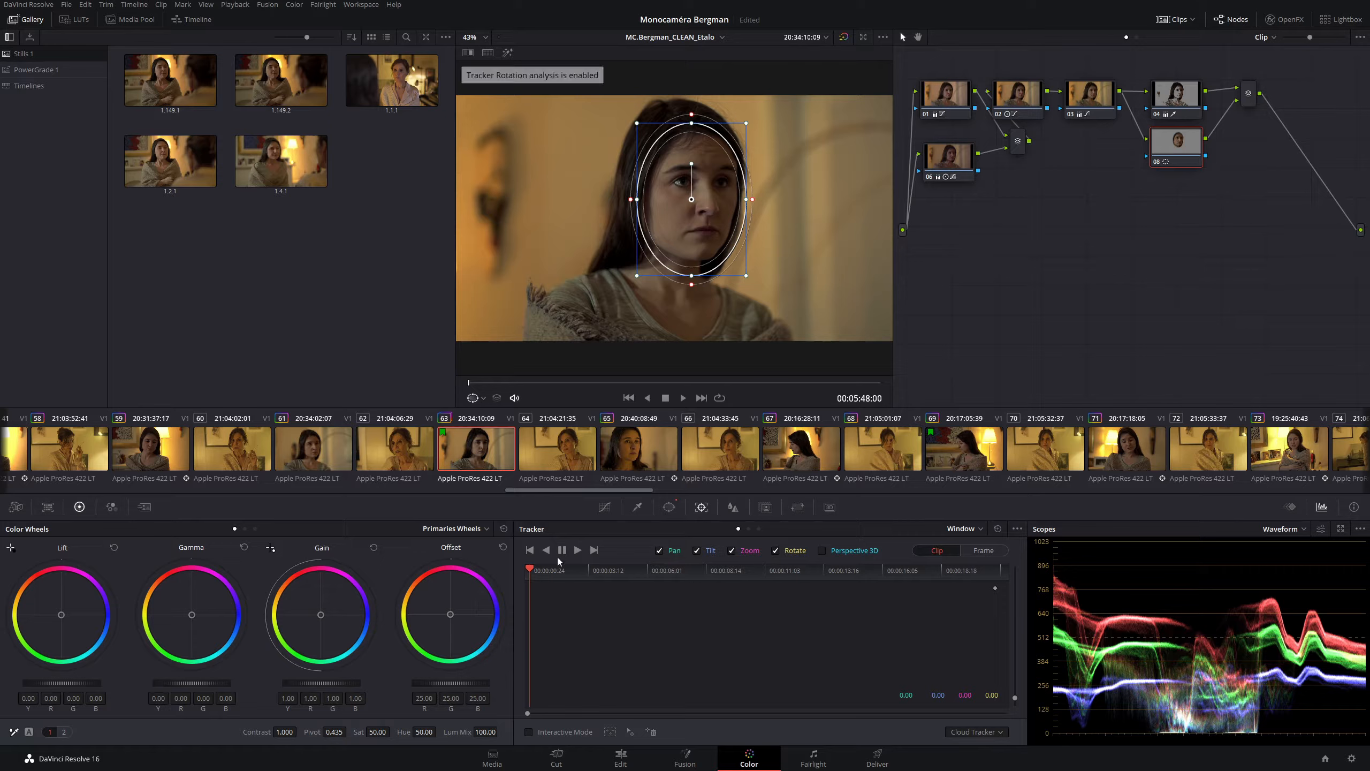
click(577, 550)
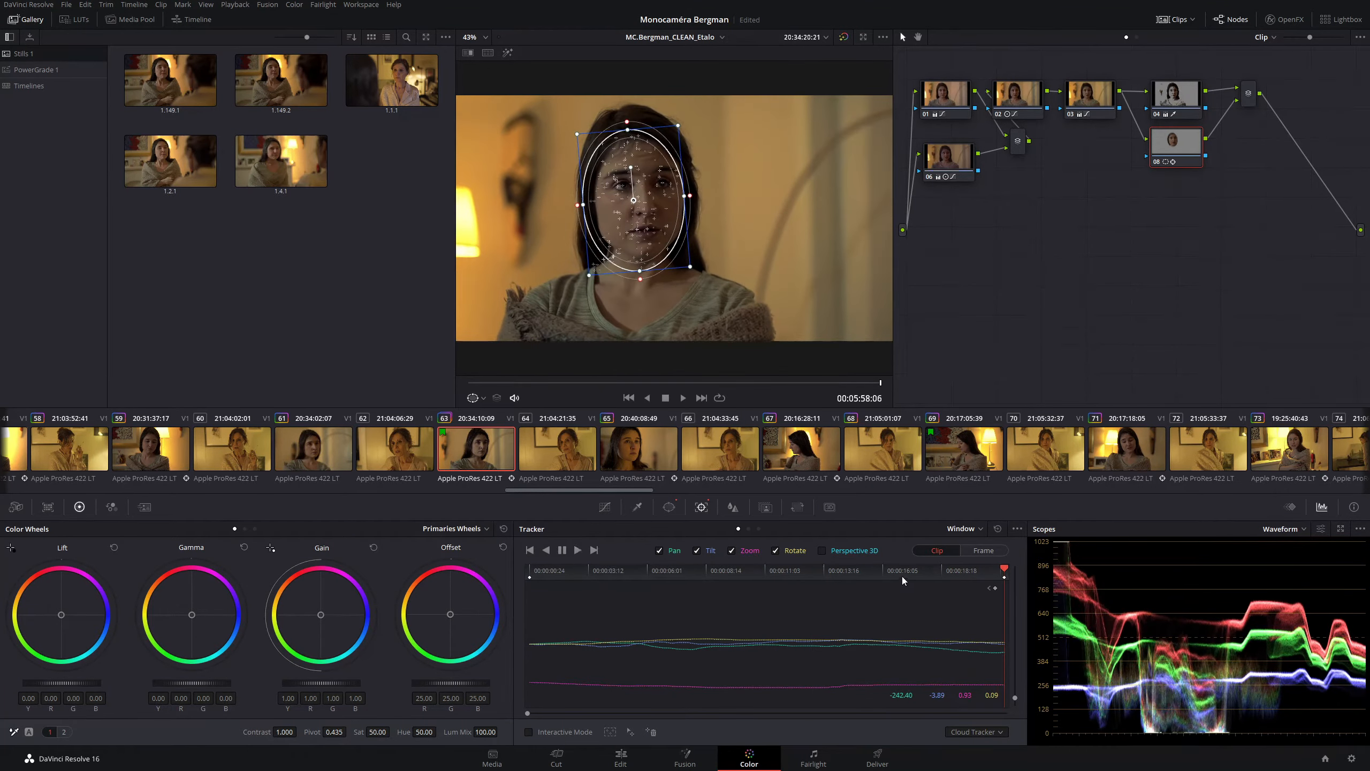
drag(901, 575, 733, 570)
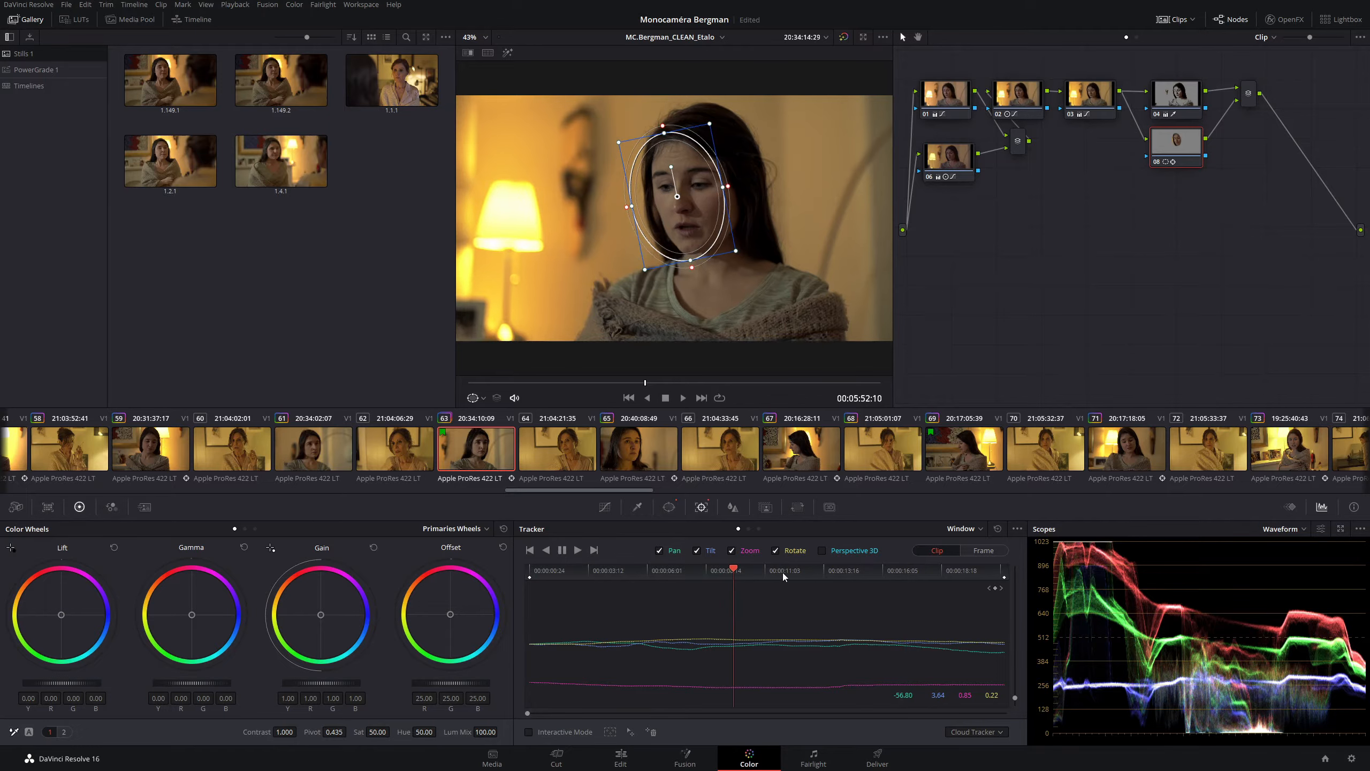
drag(826, 574, 690, 566)
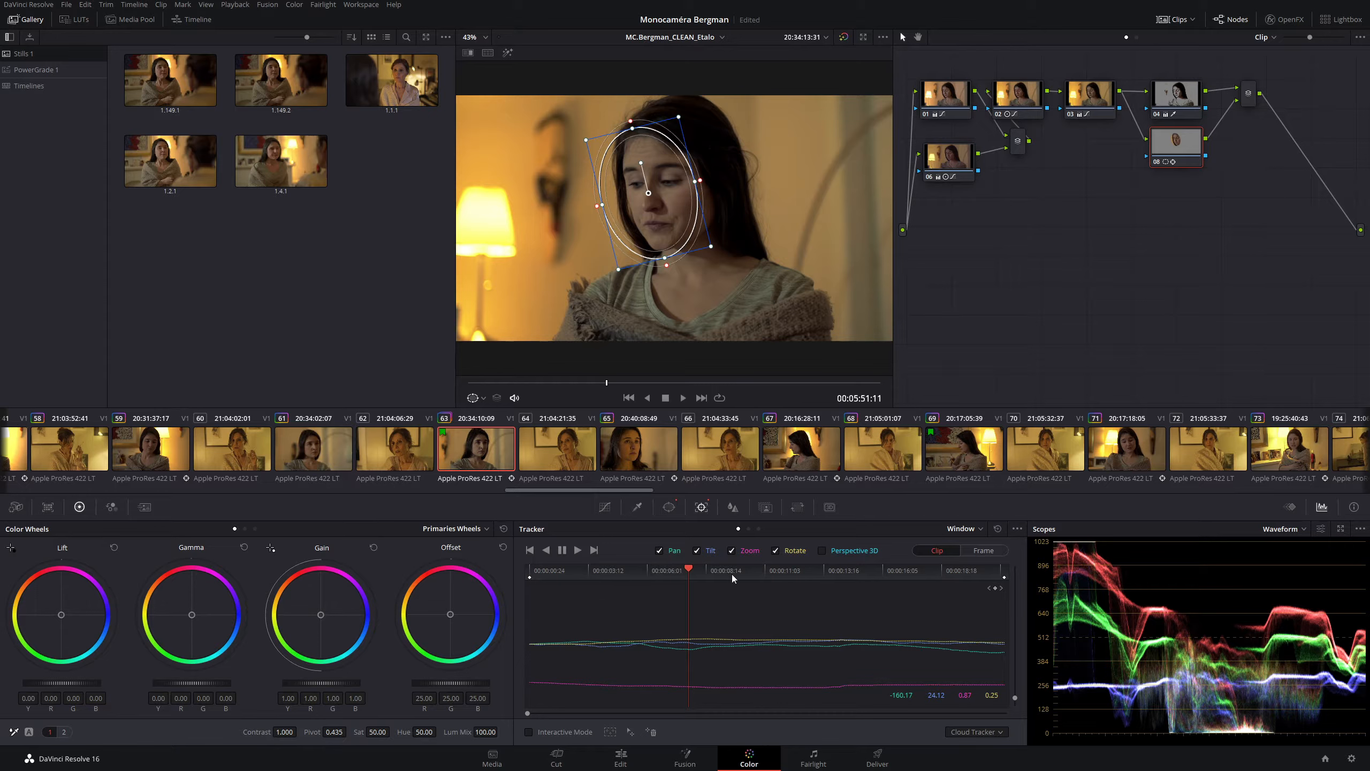
- Clear the tracking data and, at 00:05:52:24, shrink, tilt and reposition the circular window to fit the face
click(998, 529)
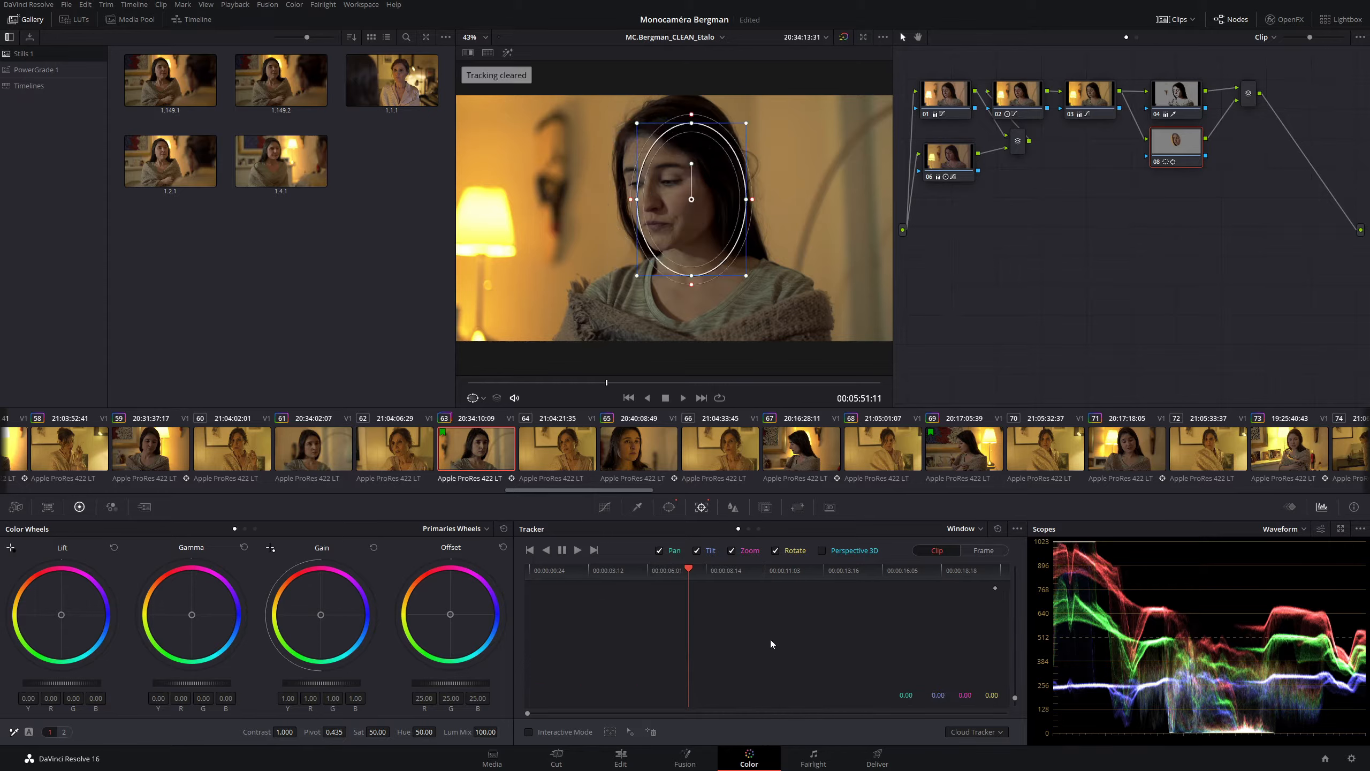
drag(689, 573, 761, 577)
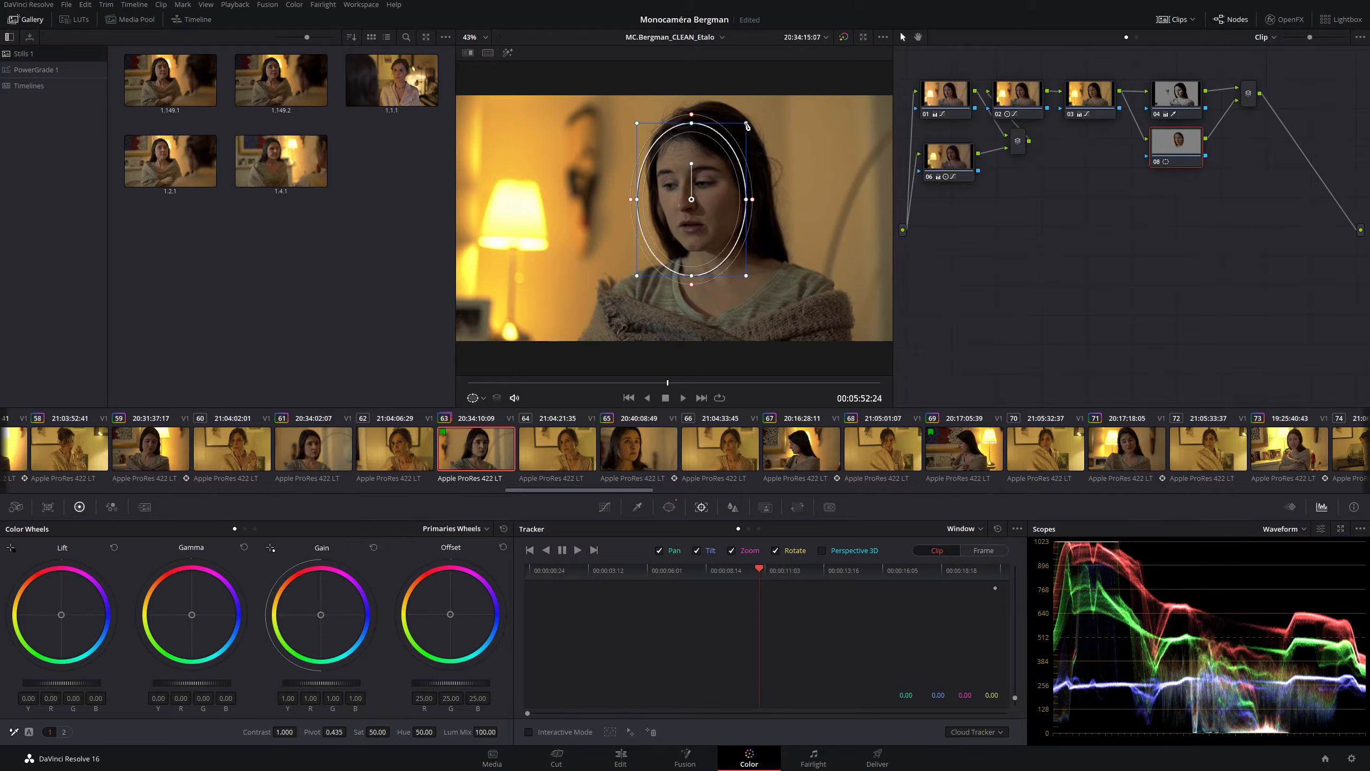
drag(747, 125, 686, 166)
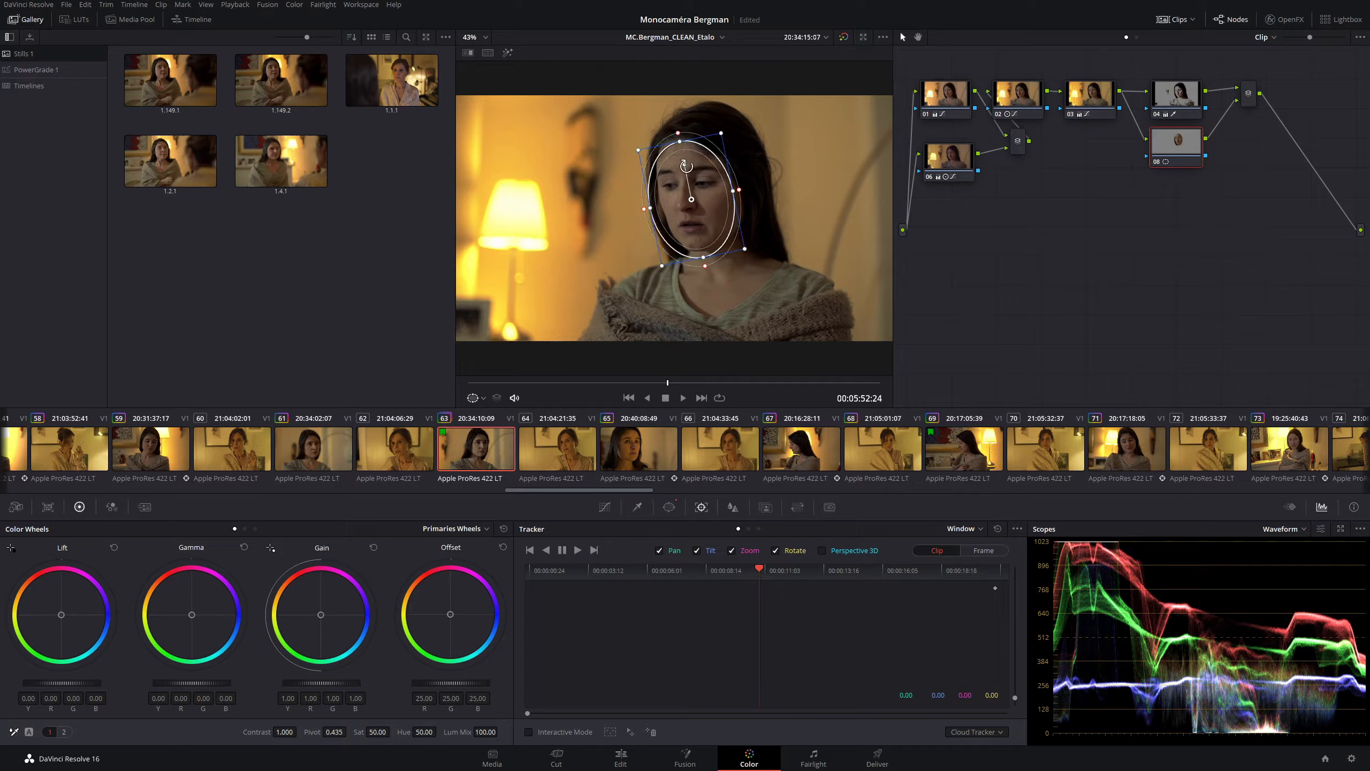
drag(687, 225, 688, 222)
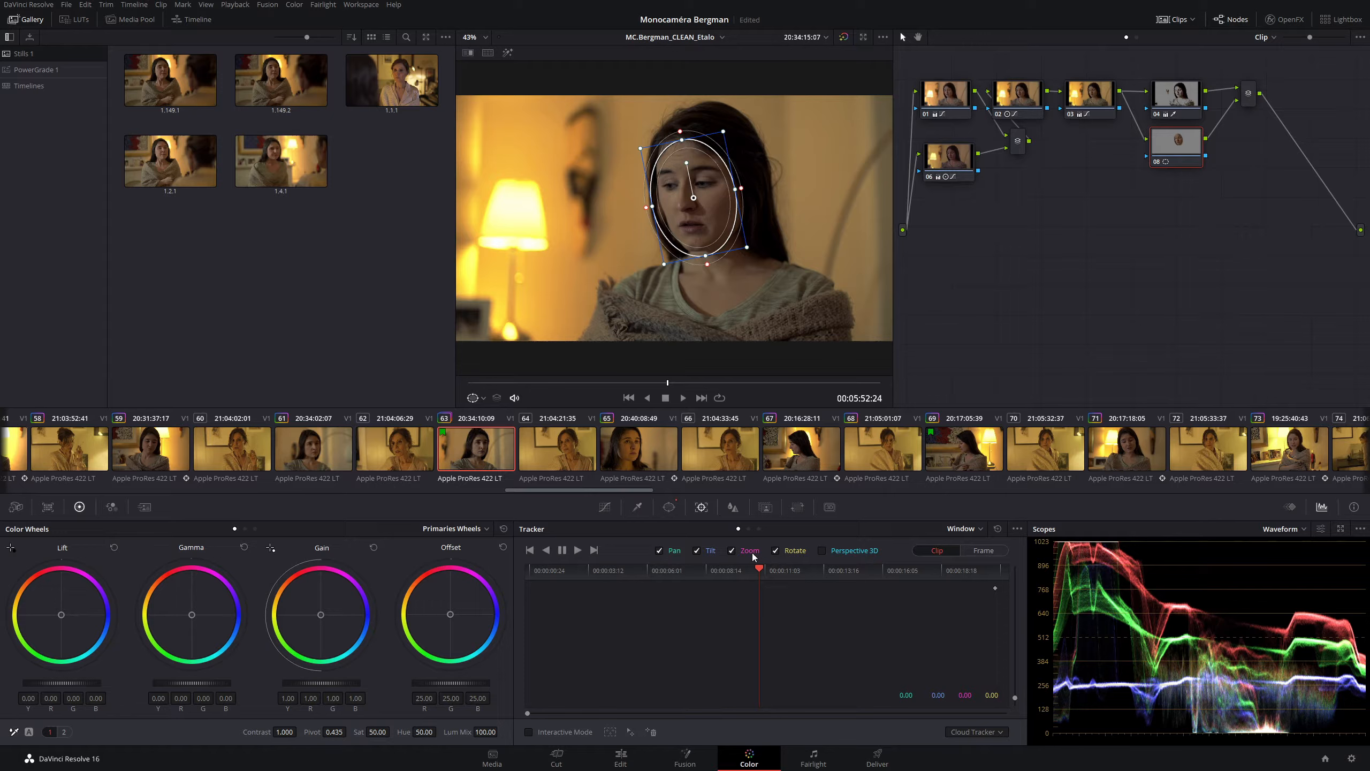
- Track the fitted face window backward to the clip's start and check the tracked frames
click(545, 549)
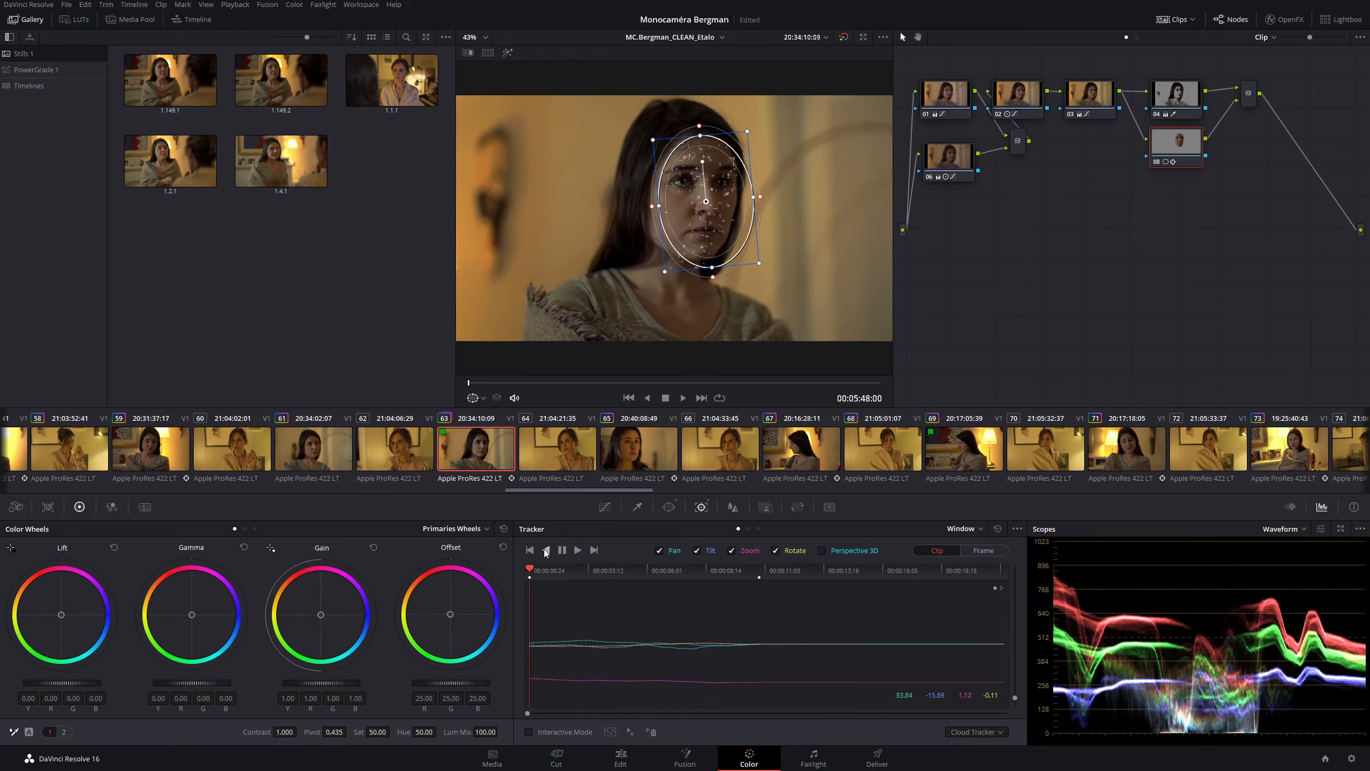
key(space)
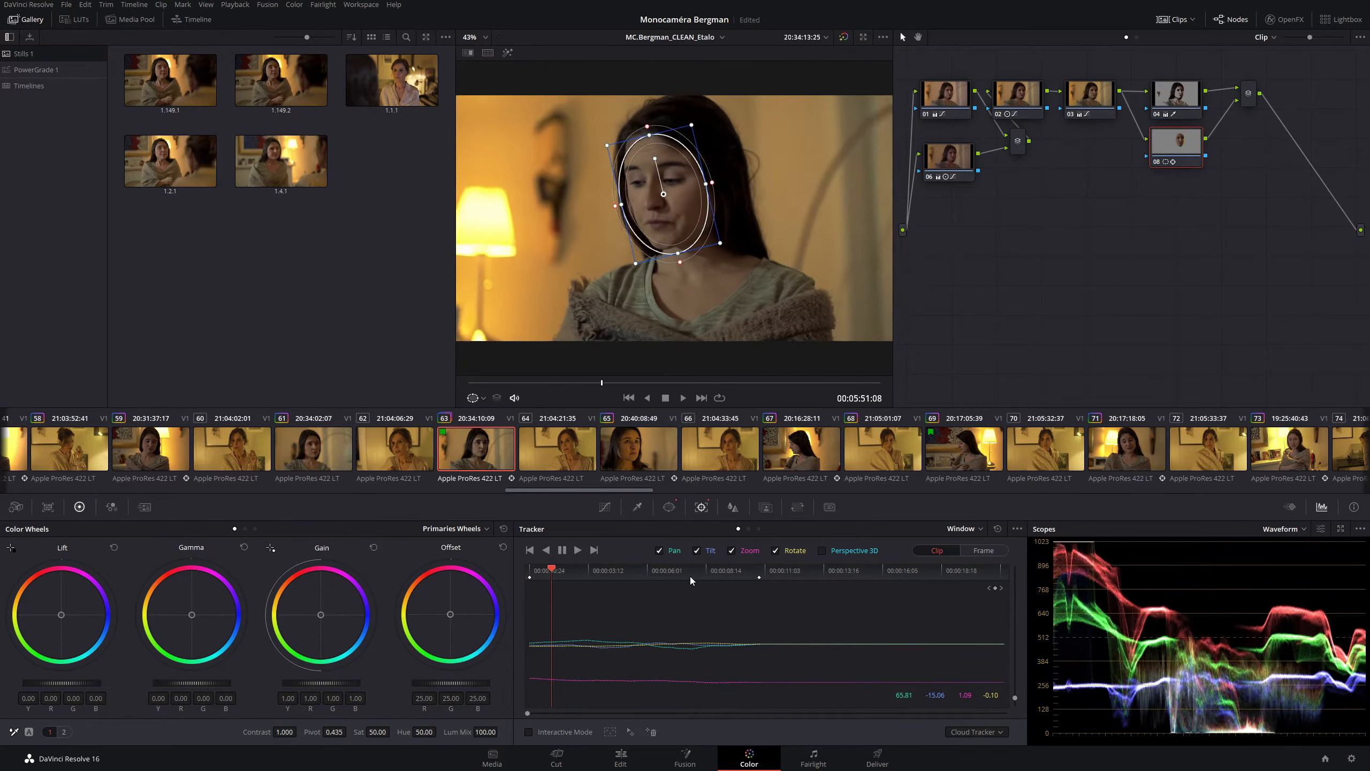
click(773, 575)
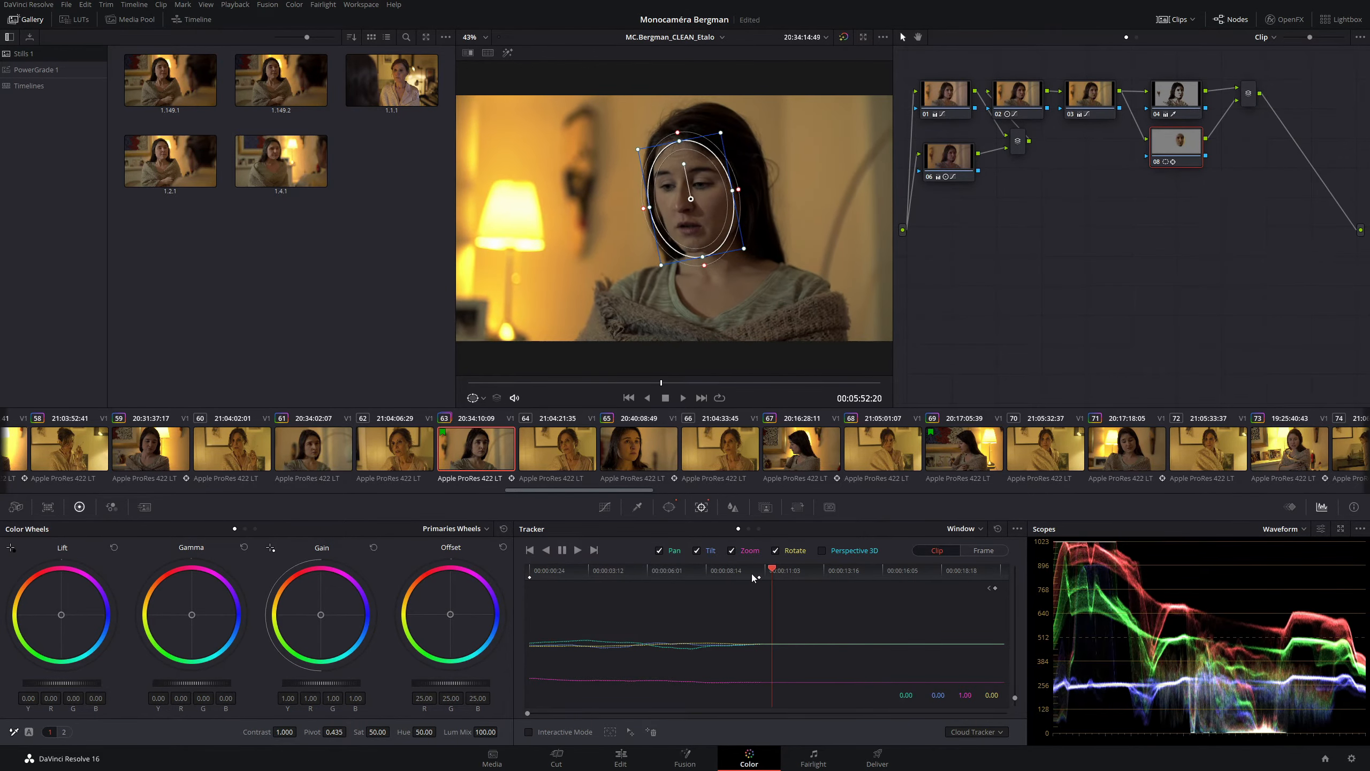
drag(651, 575, 757, 579)
click(712, 577)
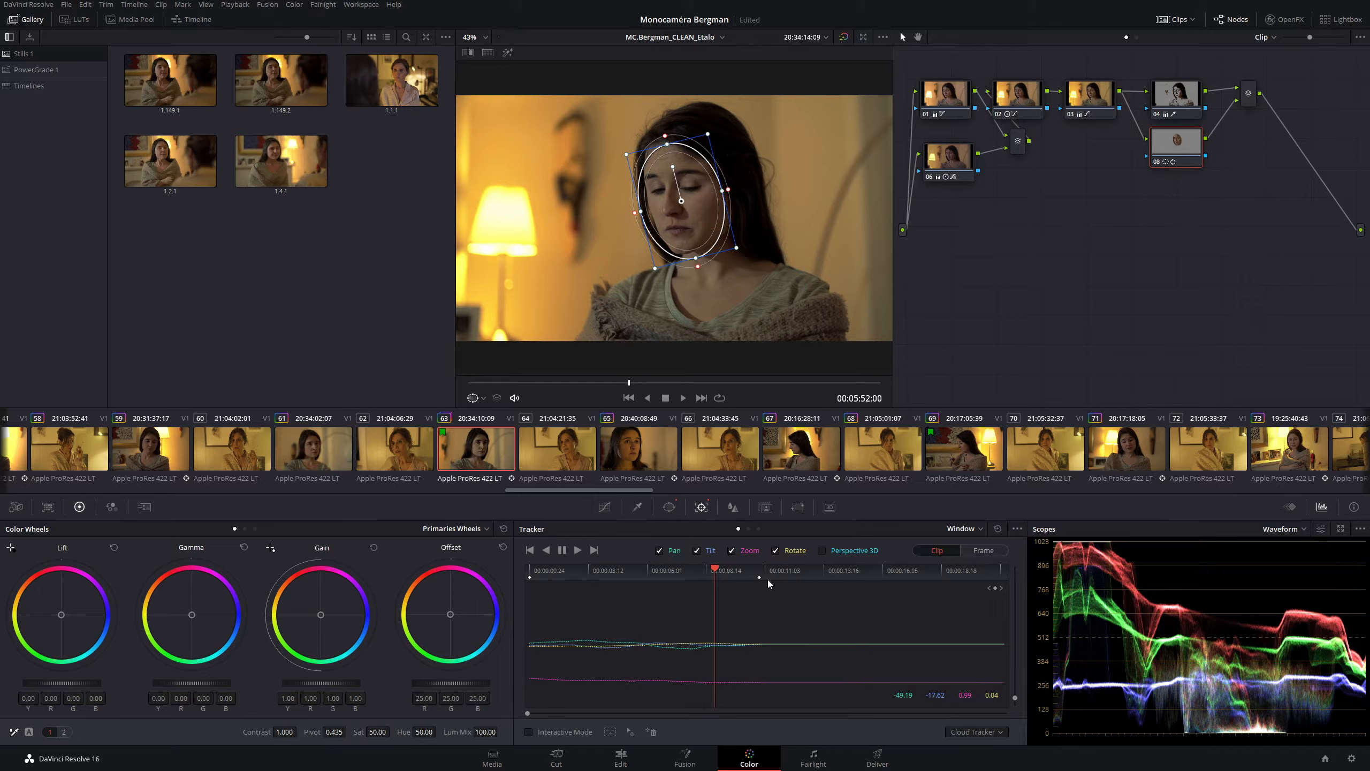
- Check the window at both ends of the tracked range, finishing at the reference frame 00:05:52:24
click(1292, 507)
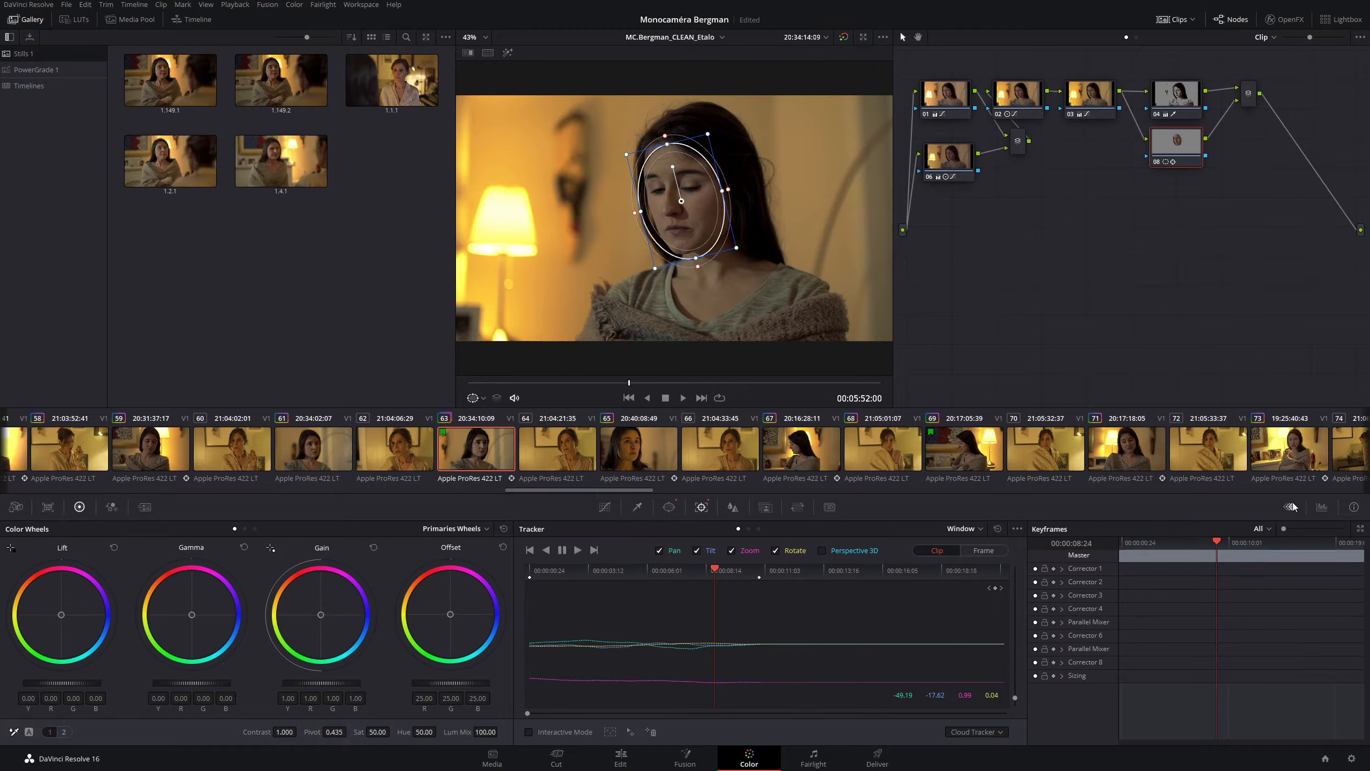
click(1322, 507)
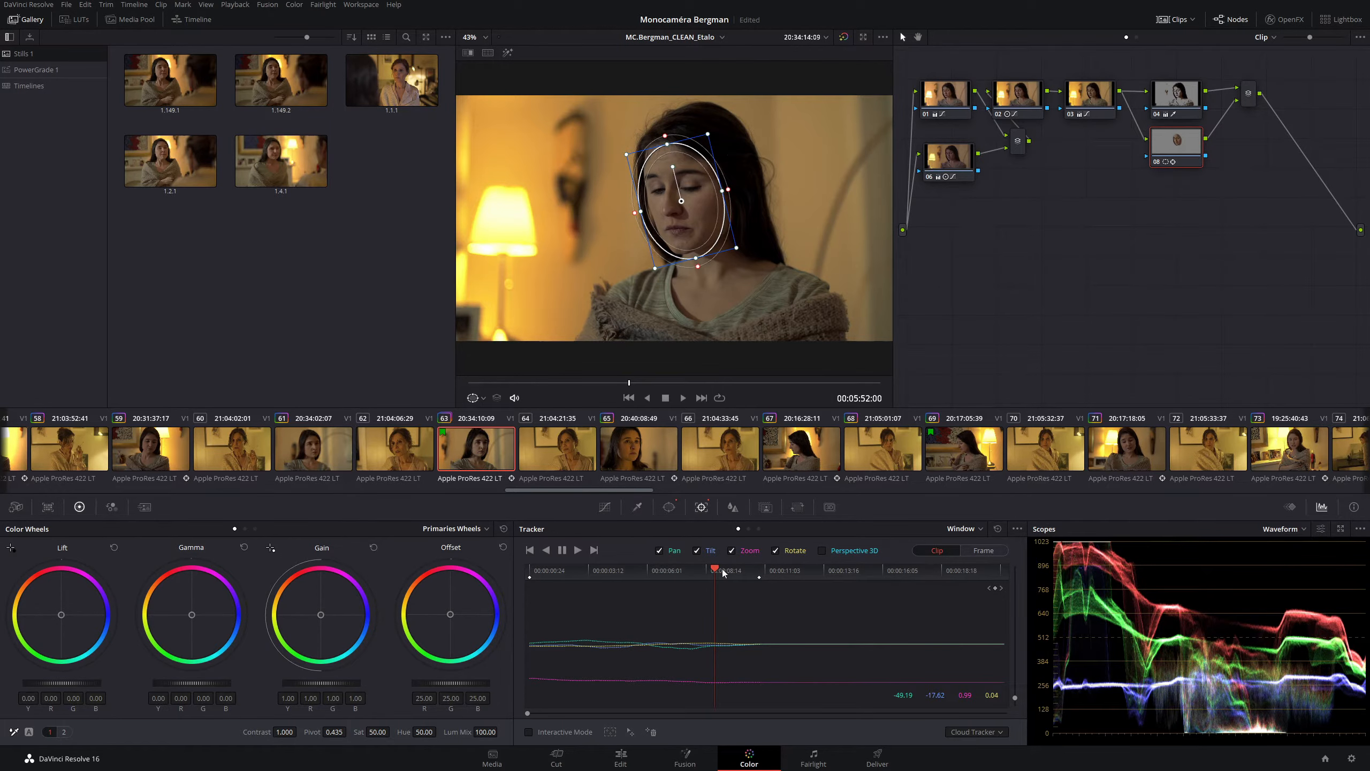
drag(737, 572, 761, 570)
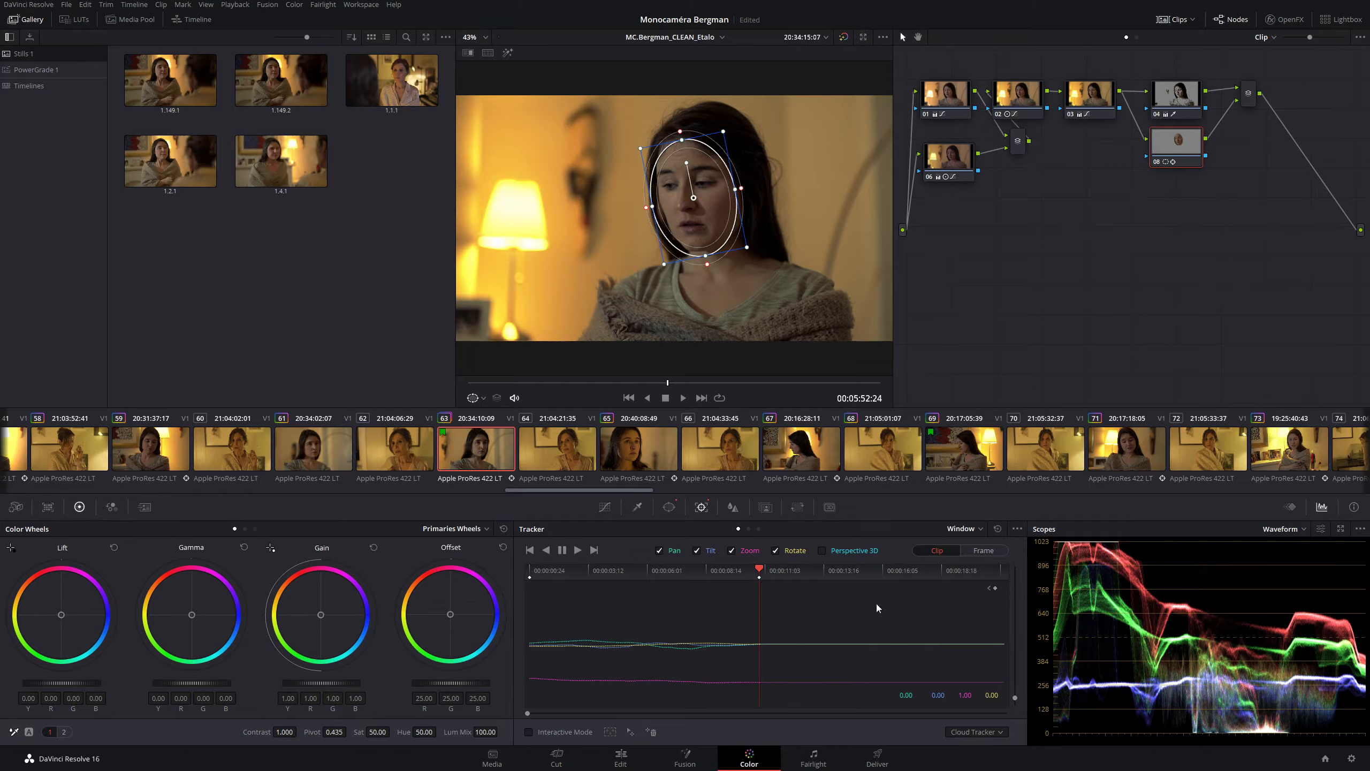
click(990, 591)
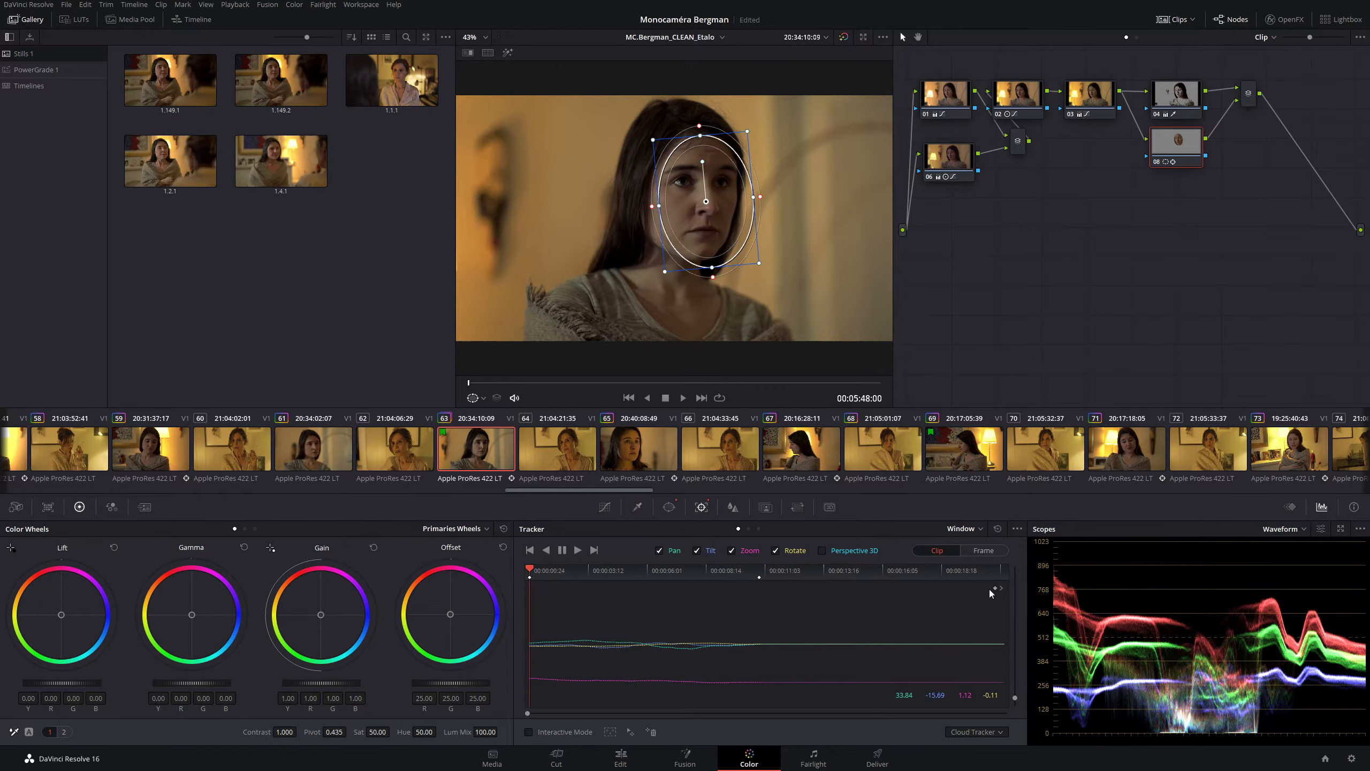
click(1002, 588)
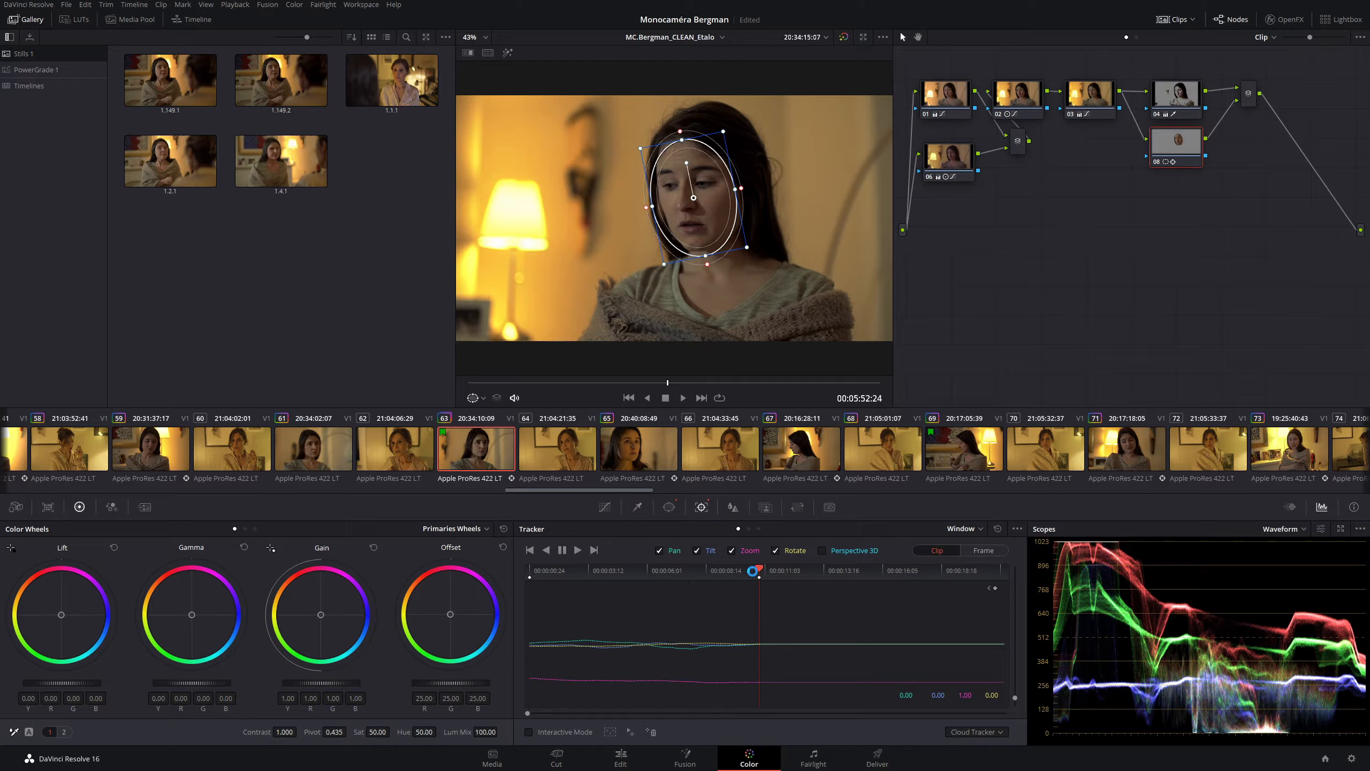
- Save the project, track the face window forward from 00:05:52:24 to the clip's end, and review the tracked frames
key(ctrl+s)
click(578, 550)
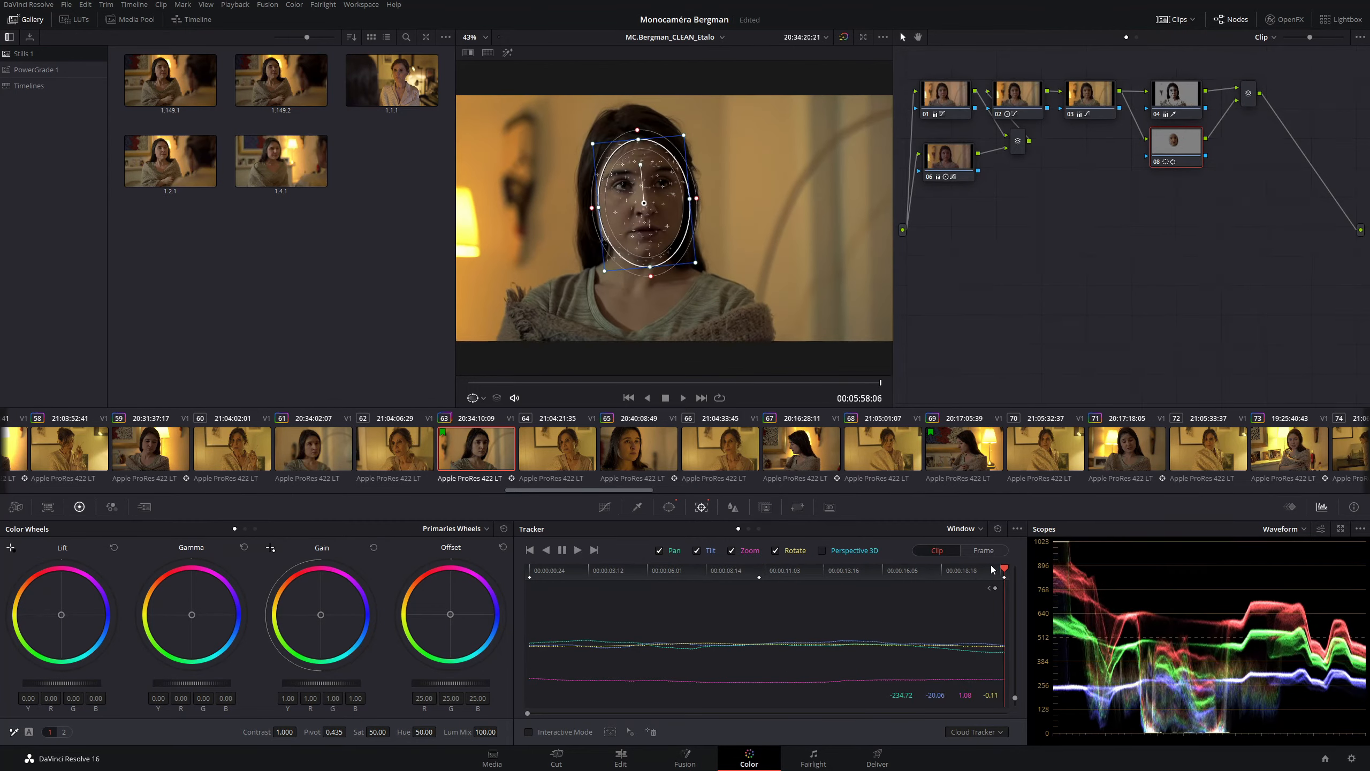
drag(1004, 573, 747, 570)
key(space)
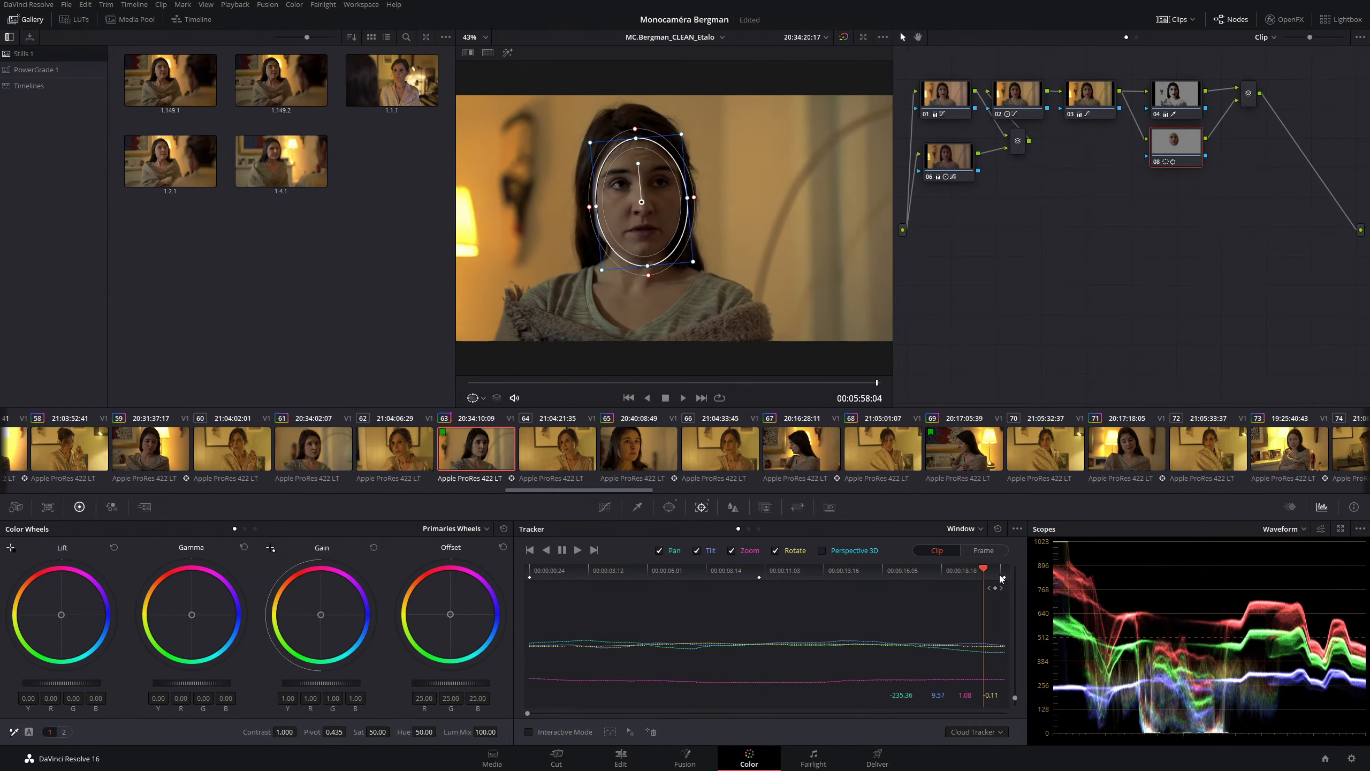
drag(896, 570, 758, 570)
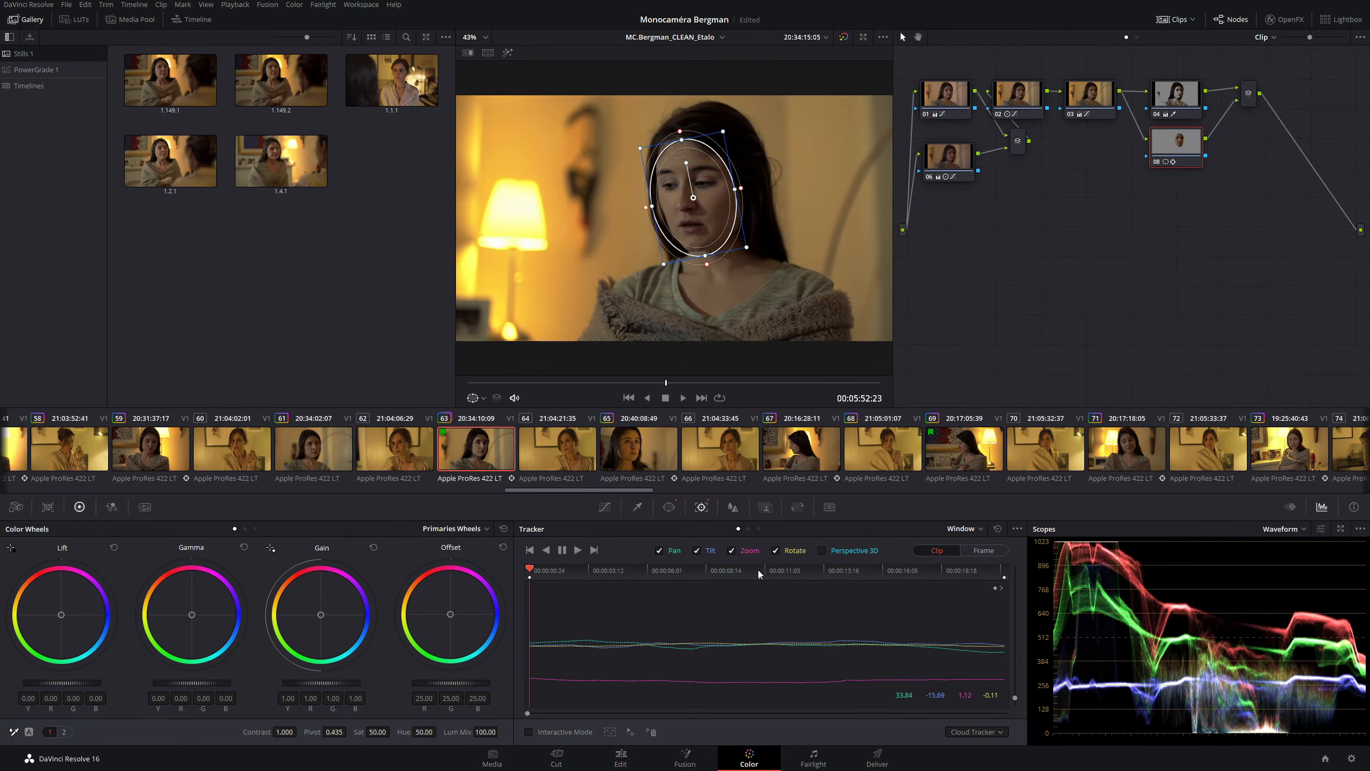
- Return to the clip's first frame and look at the node keyframe list before switching back to the waveform scope
click(522, 565)
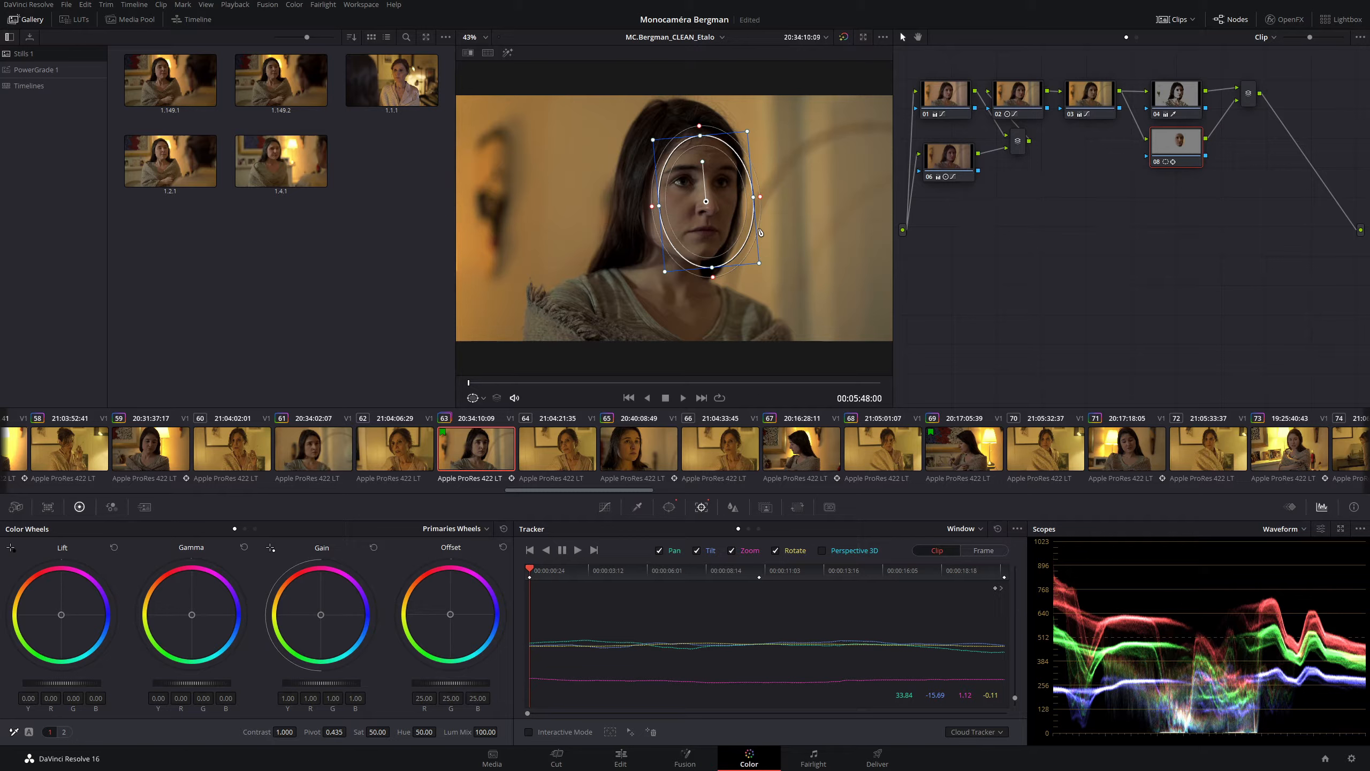
click(1289, 506)
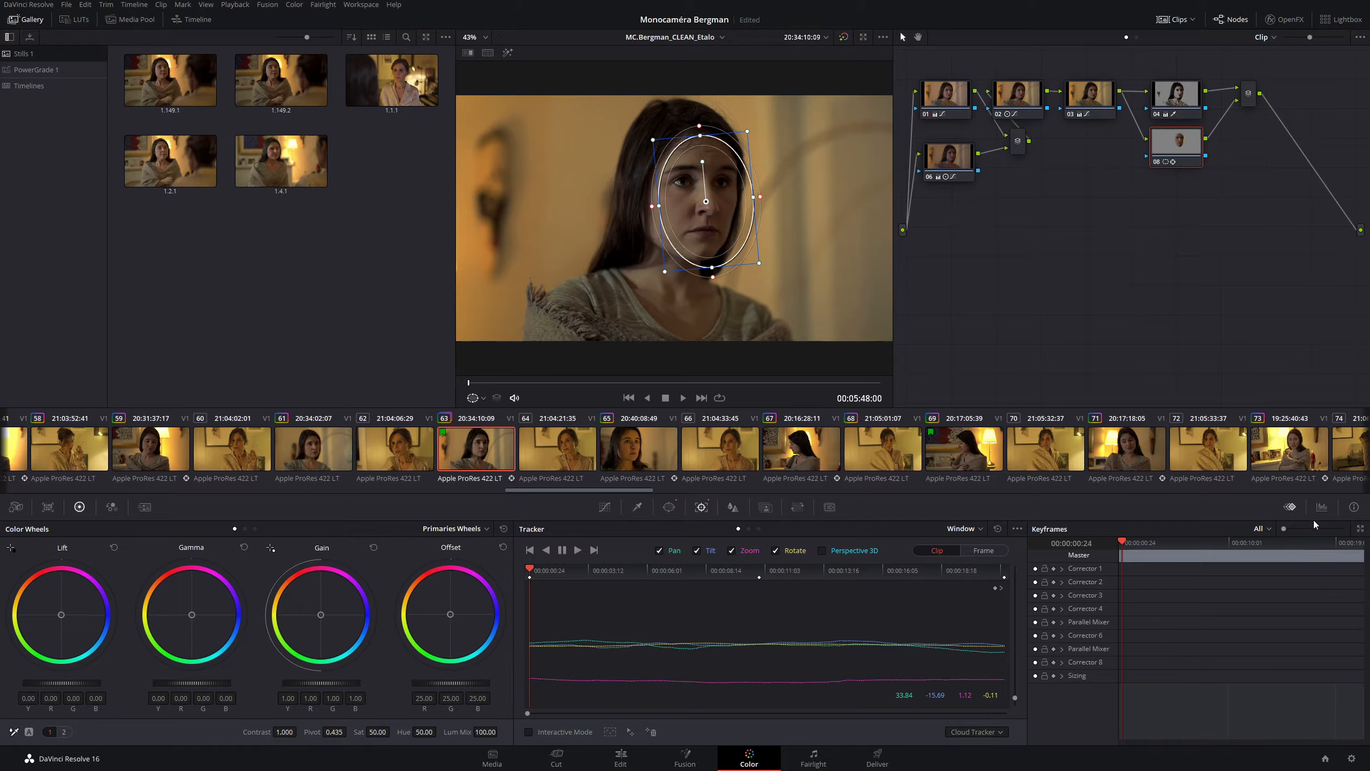
click(1321, 508)
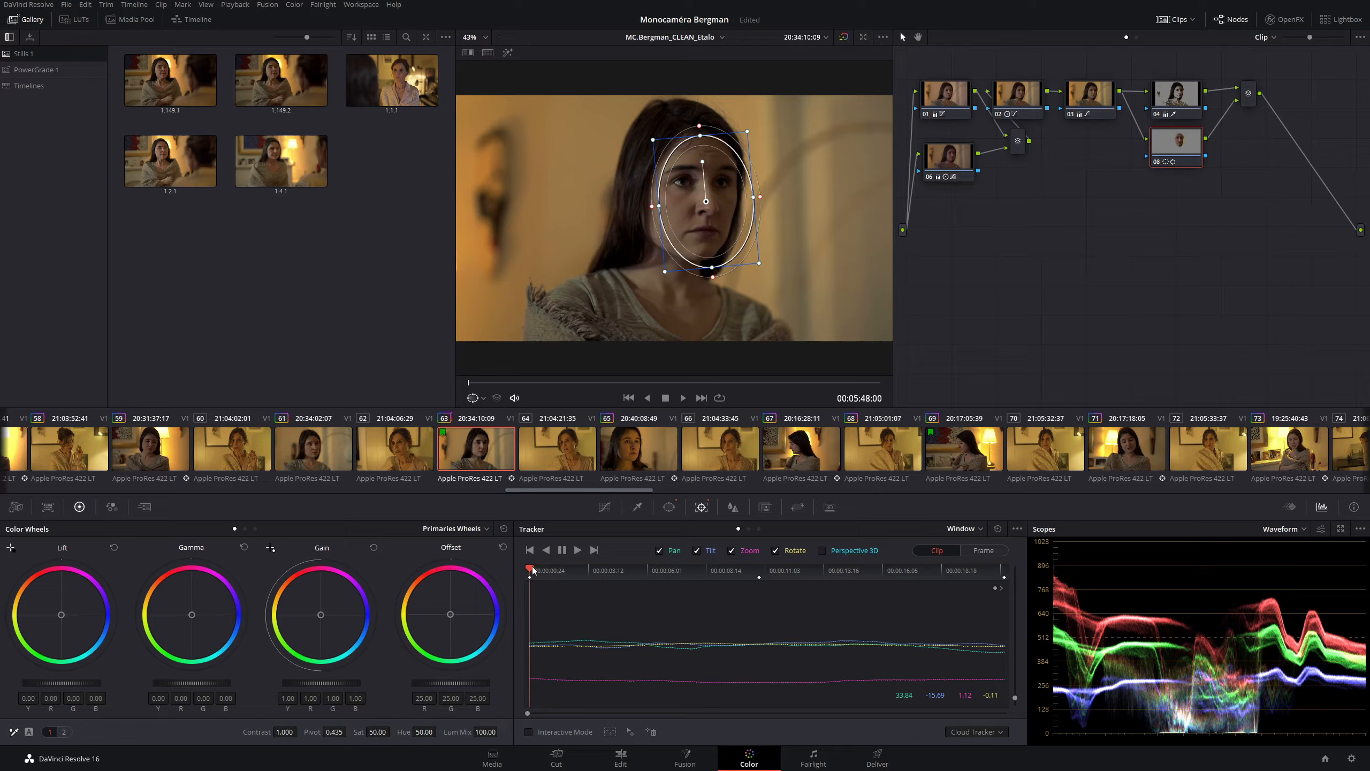
- Find the frame at 00:05:49:17 where the window sits off the face and add a tracker keyframe there
drag(530, 571, 596, 563)
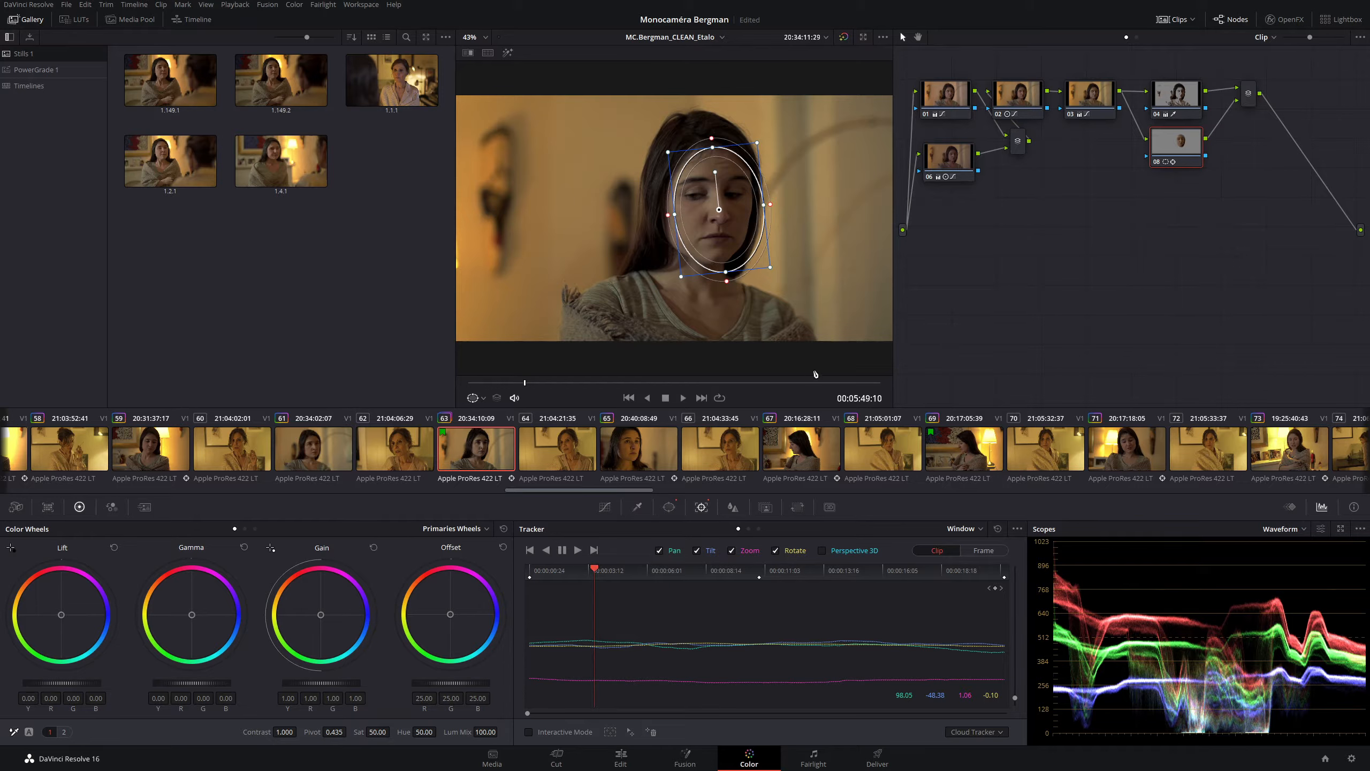
click(606, 571)
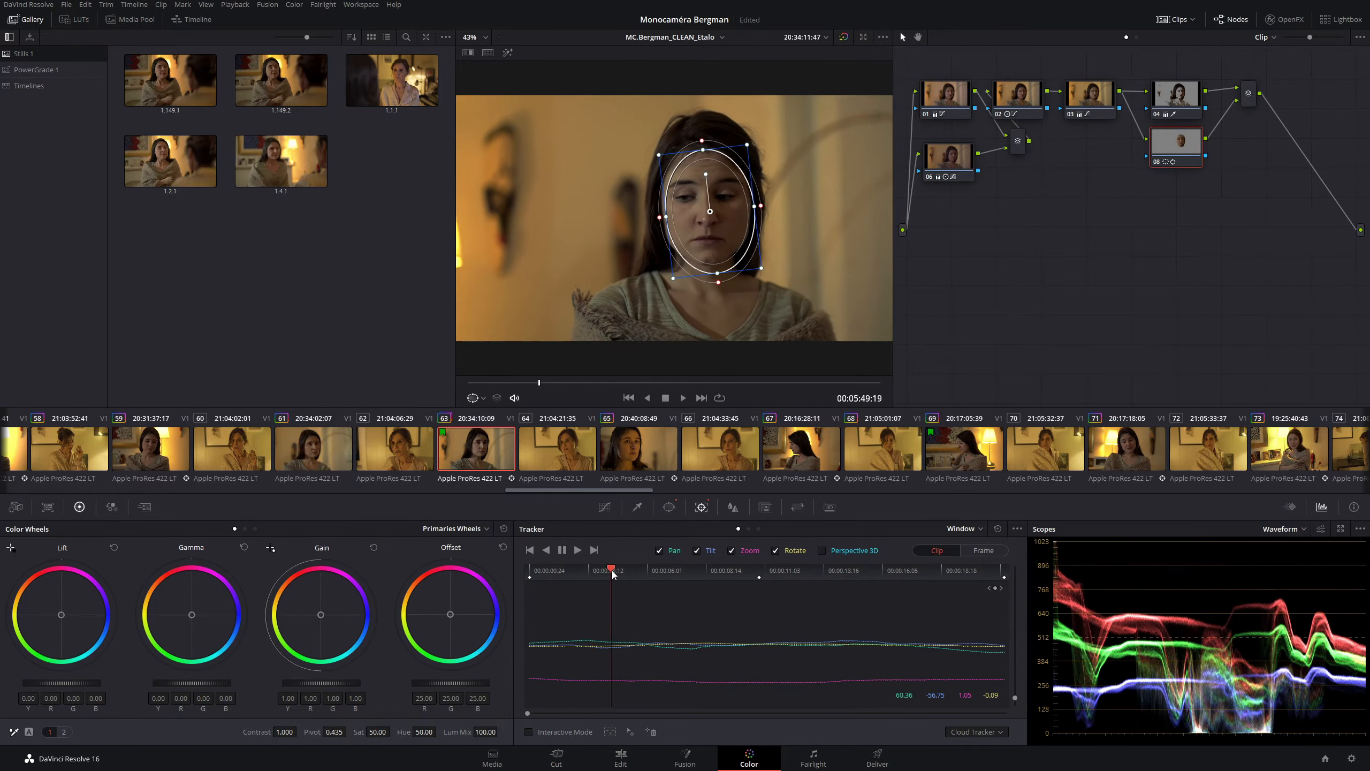
click(608, 571)
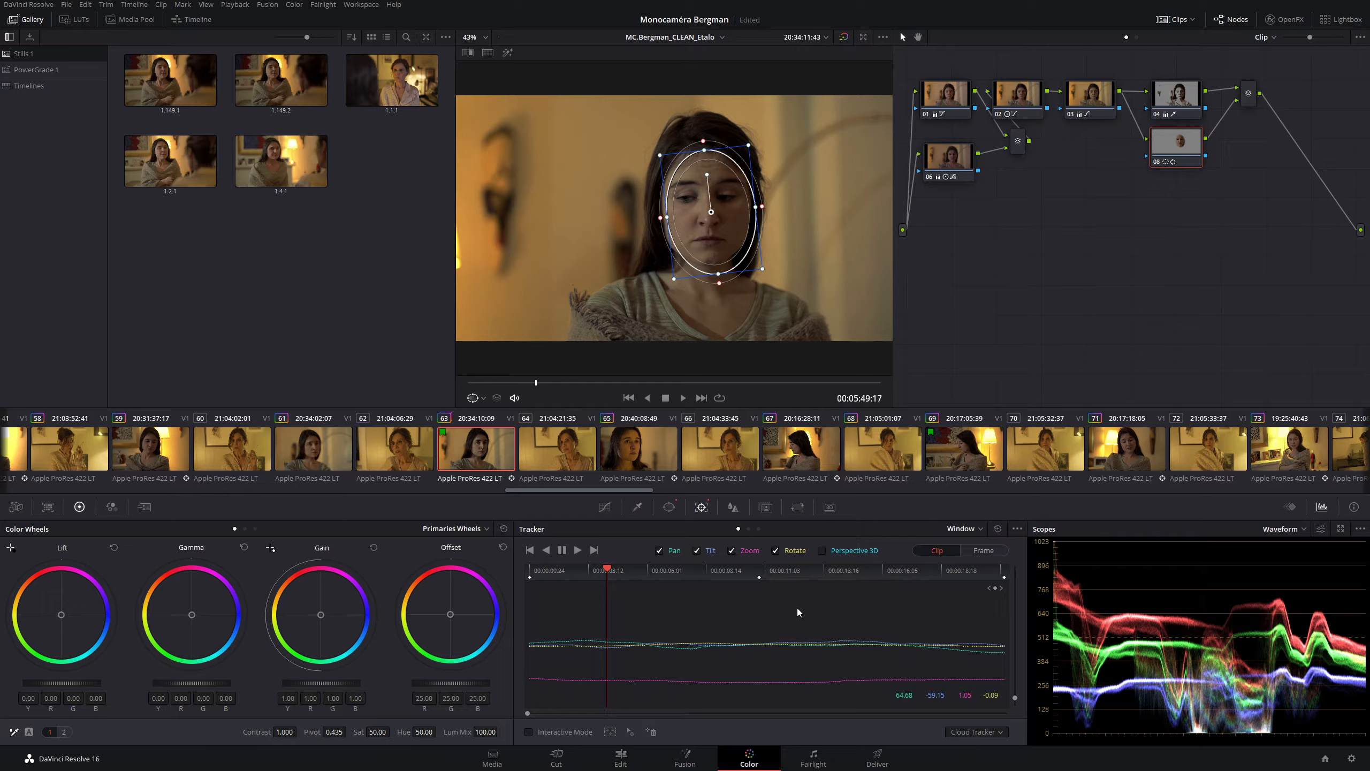
click(996, 589)
- Shift the window slightly up and left in Clip mode and play the clip from its start to check the effect
drag(713, 240, 696, 233)
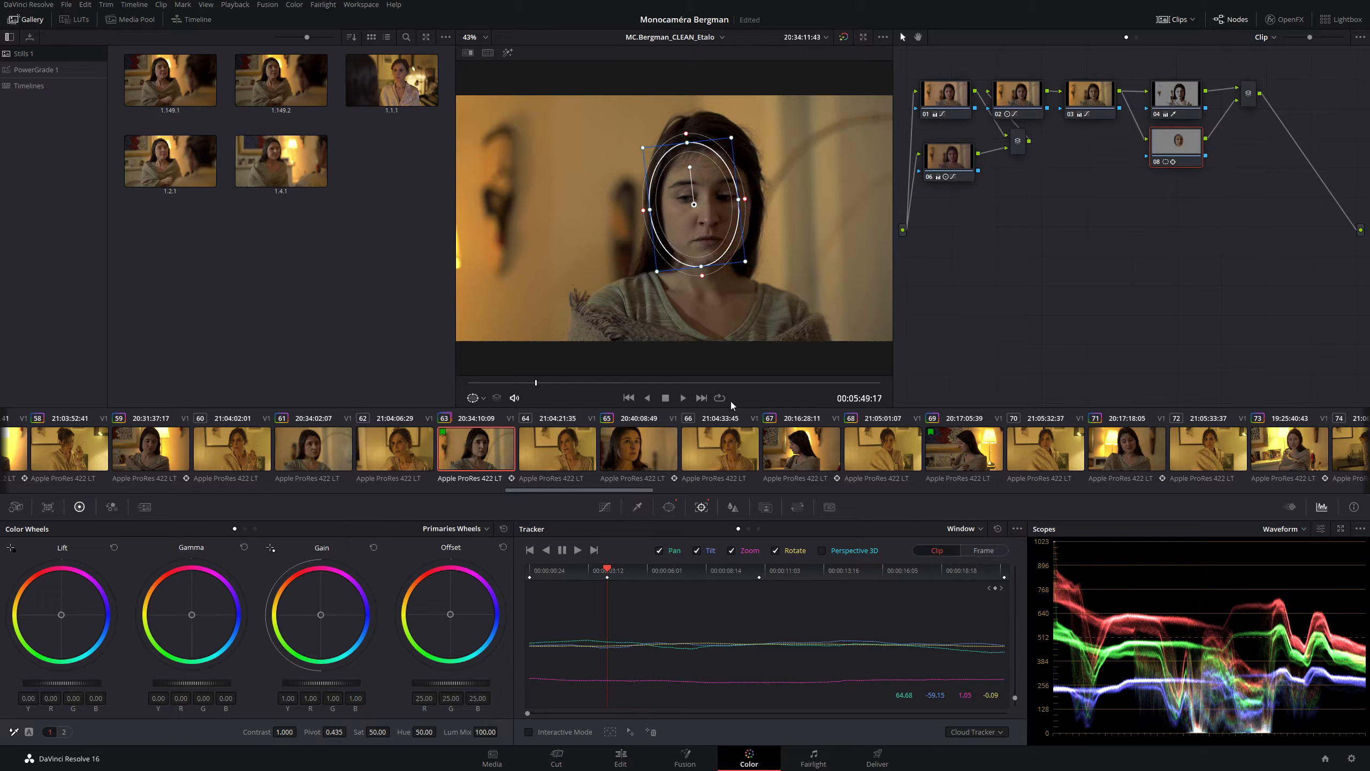
click(531, 567)
key(space)
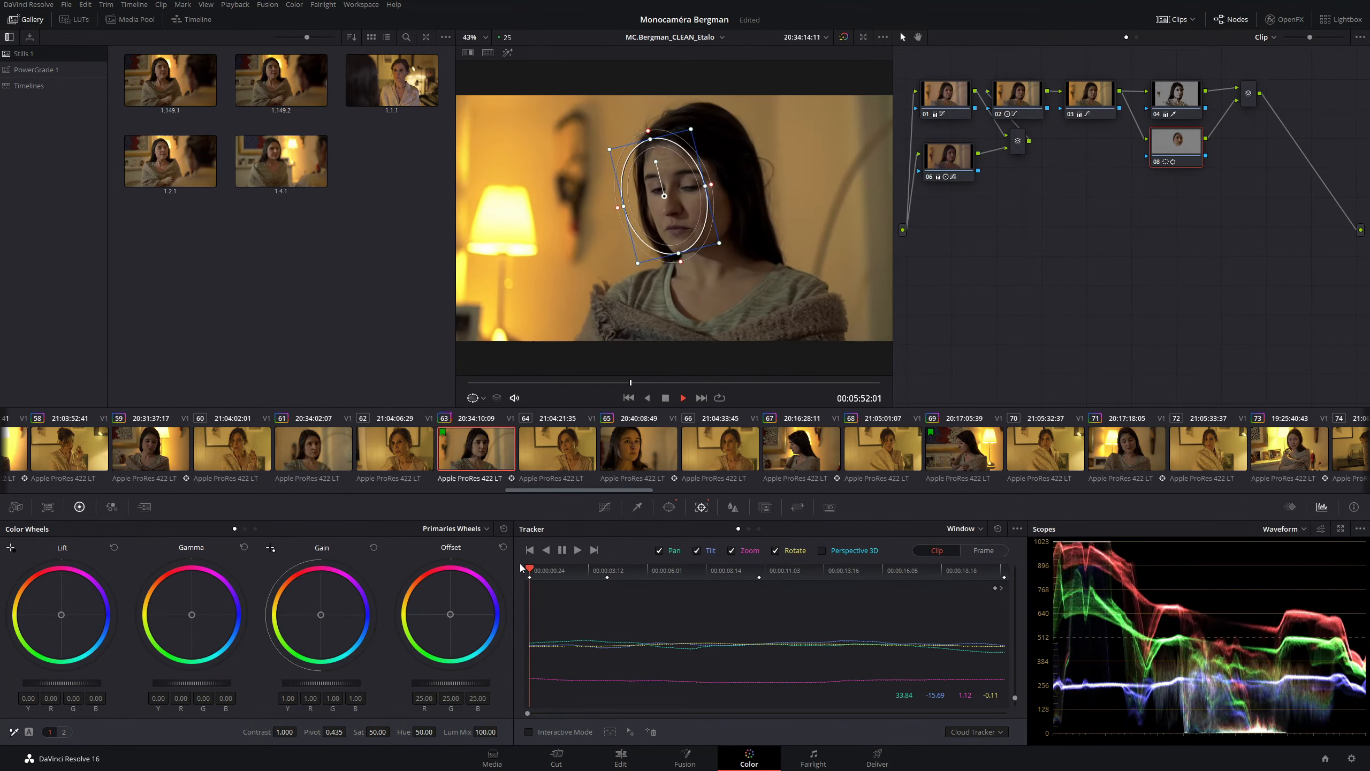
key(space)
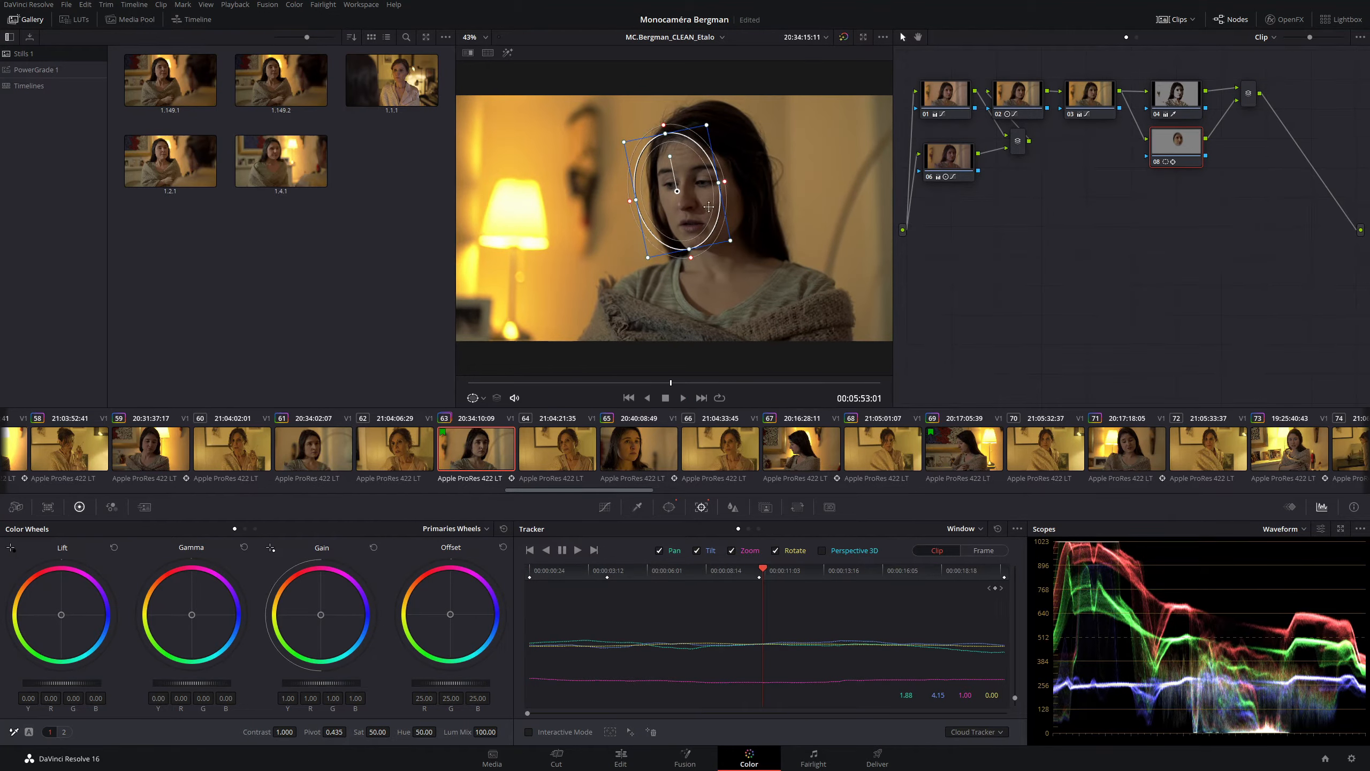
- Return to the keyframe at 00:05:49:17, compare Frame and Clip modes, and undo the window shift
key(ctrl+s)
click(606, 570)
key(Left)
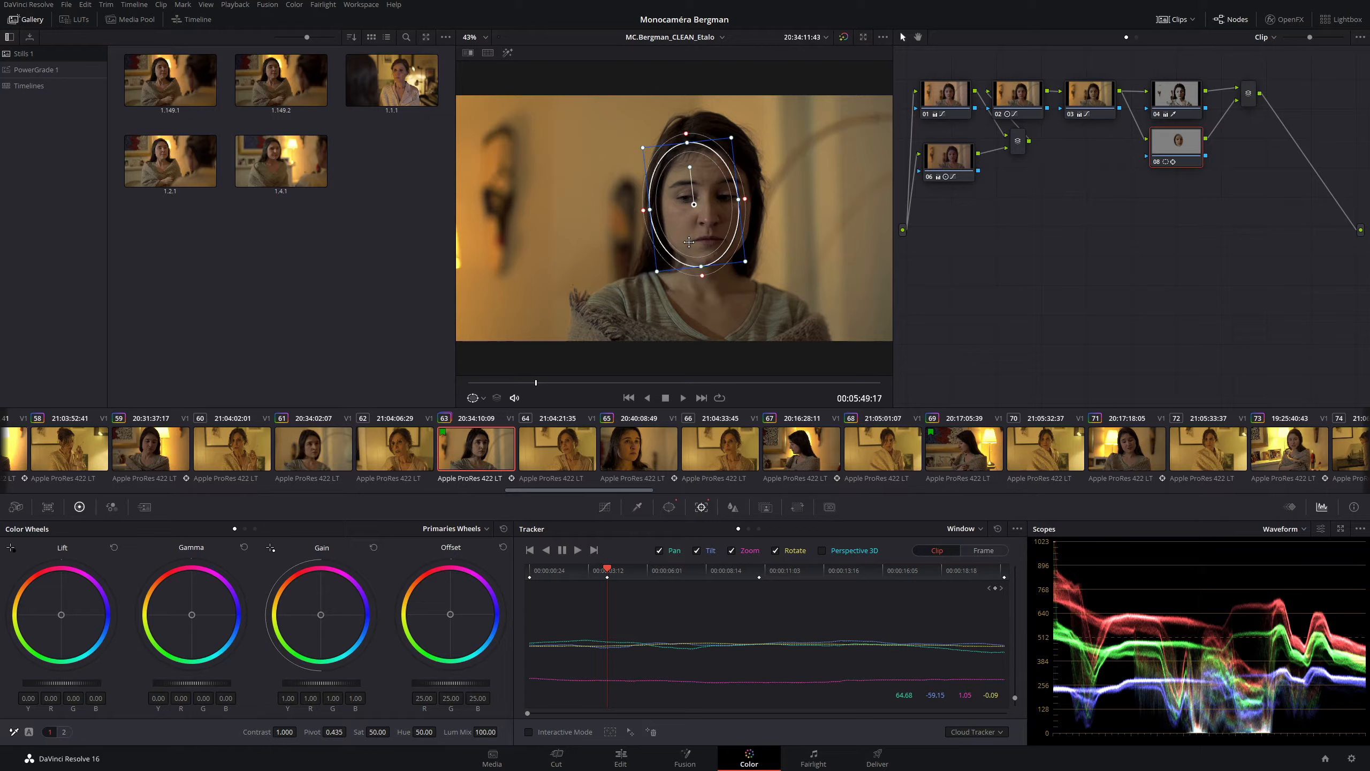
click(974, 550)
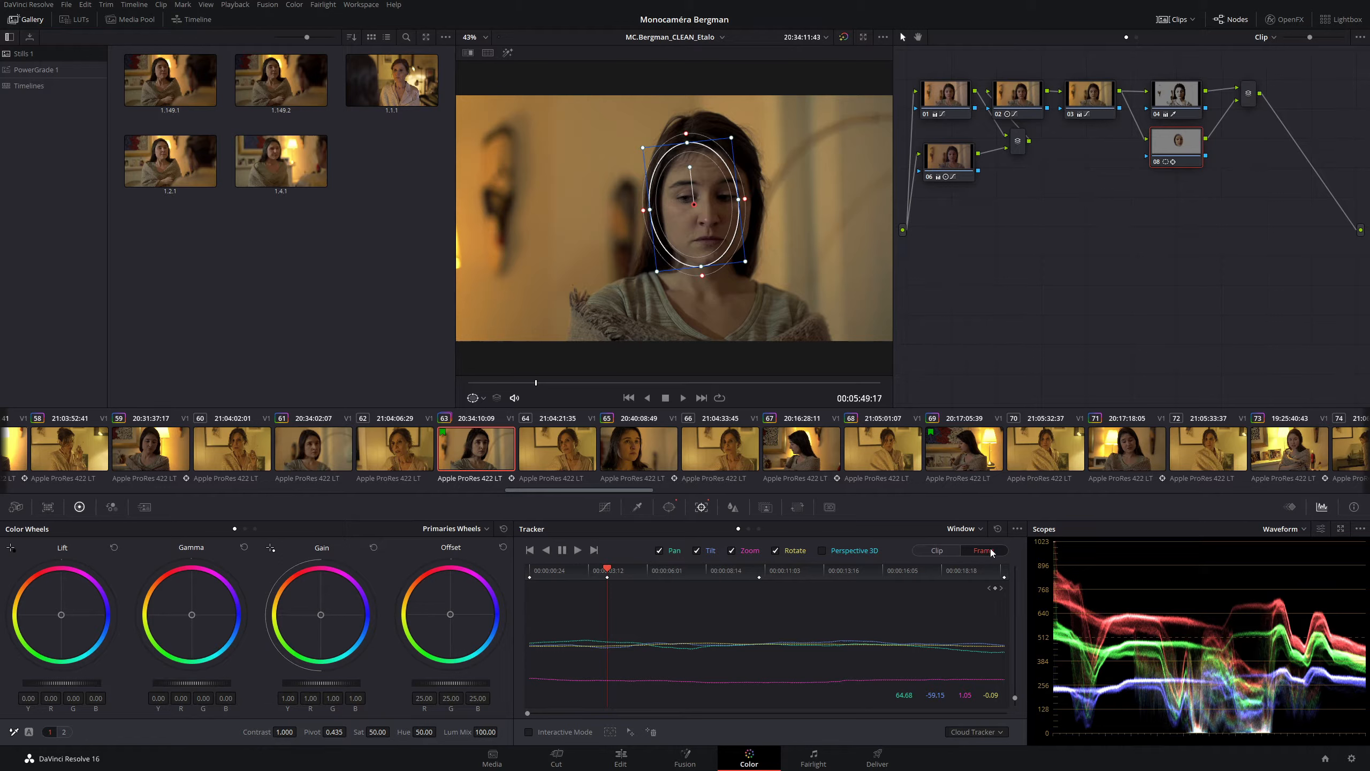
click(941, 552)
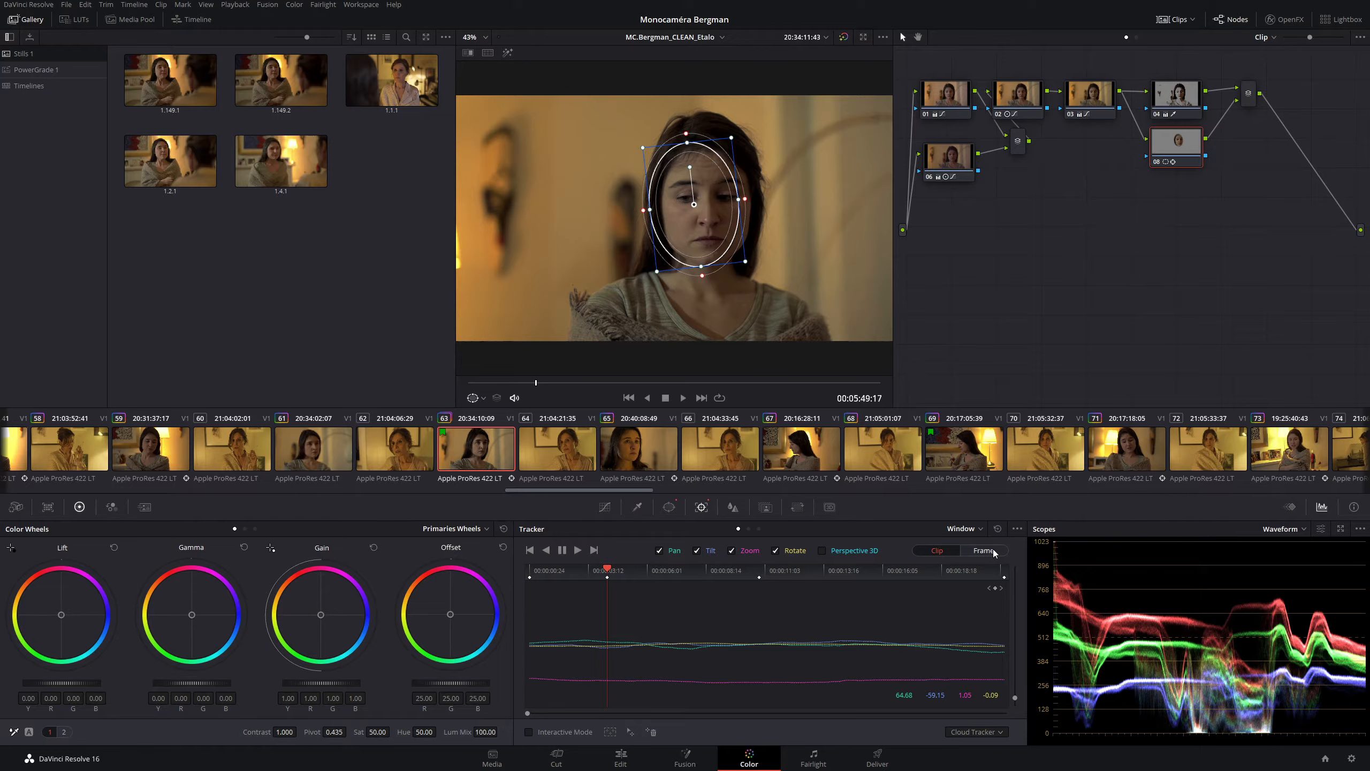
key(ctrl+z)
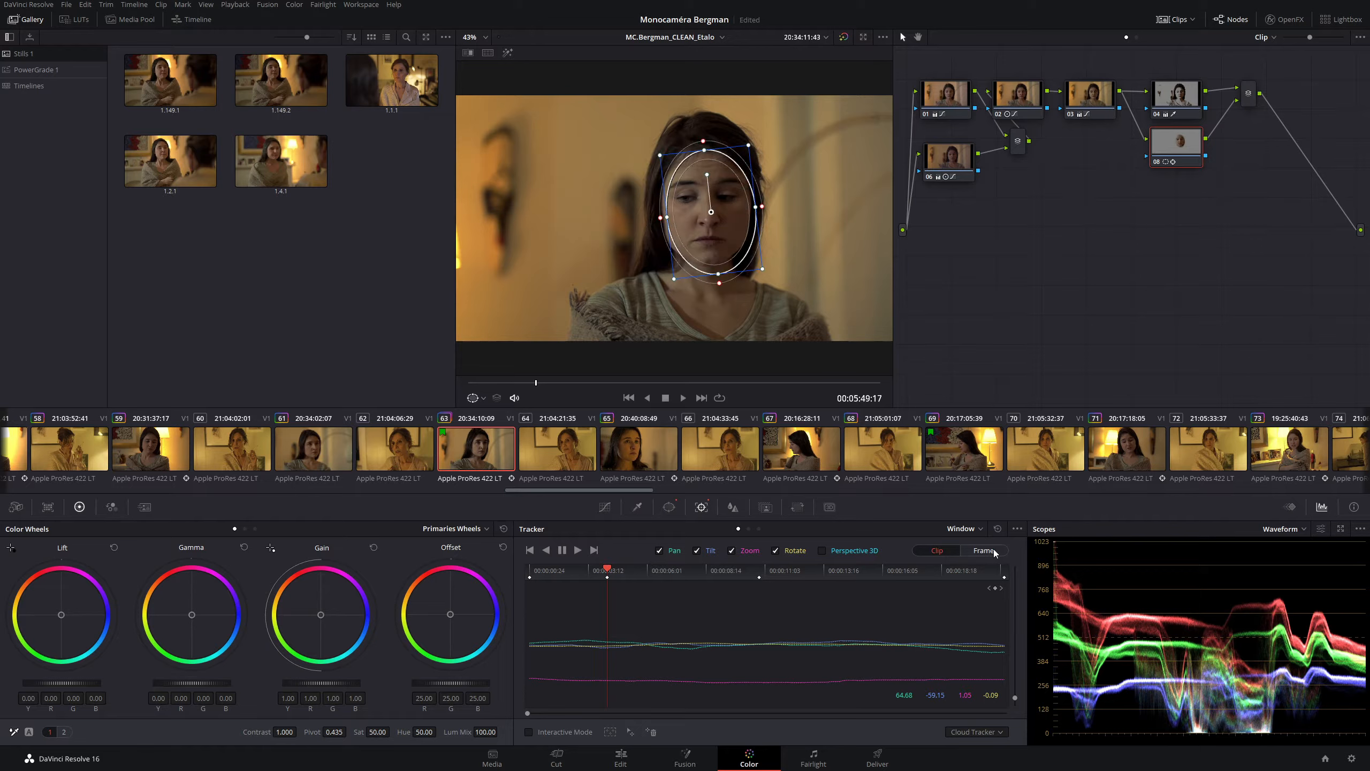
- Add a tracker keyframe at 00:05:49:22 and set the tracker to Frame mode
drag(613, 570, 618, 571)
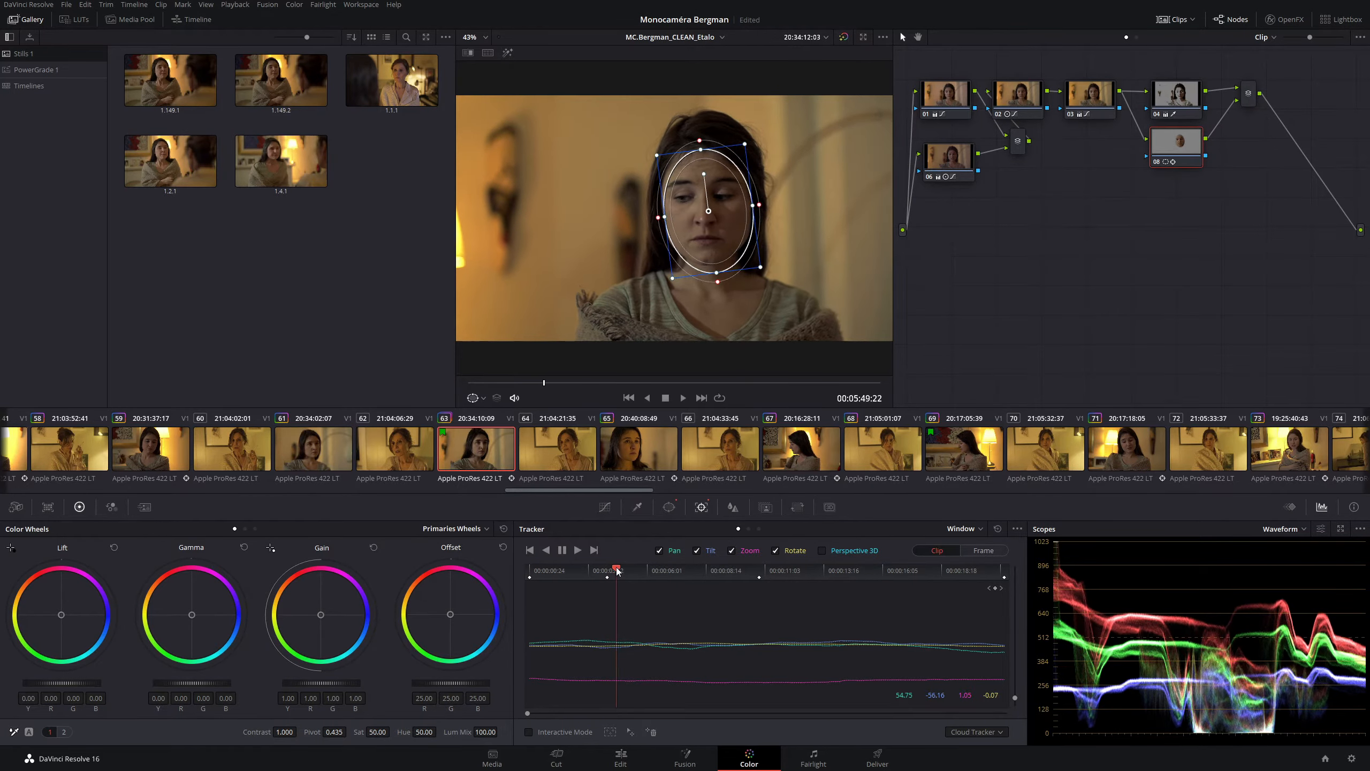
click(995, 589)
click(983, 548)
- At 00:05:49:10, shift the window slightly left in Frame mode and rotate it nearly upright to fit the face
drag(618, 572, 594, 572)
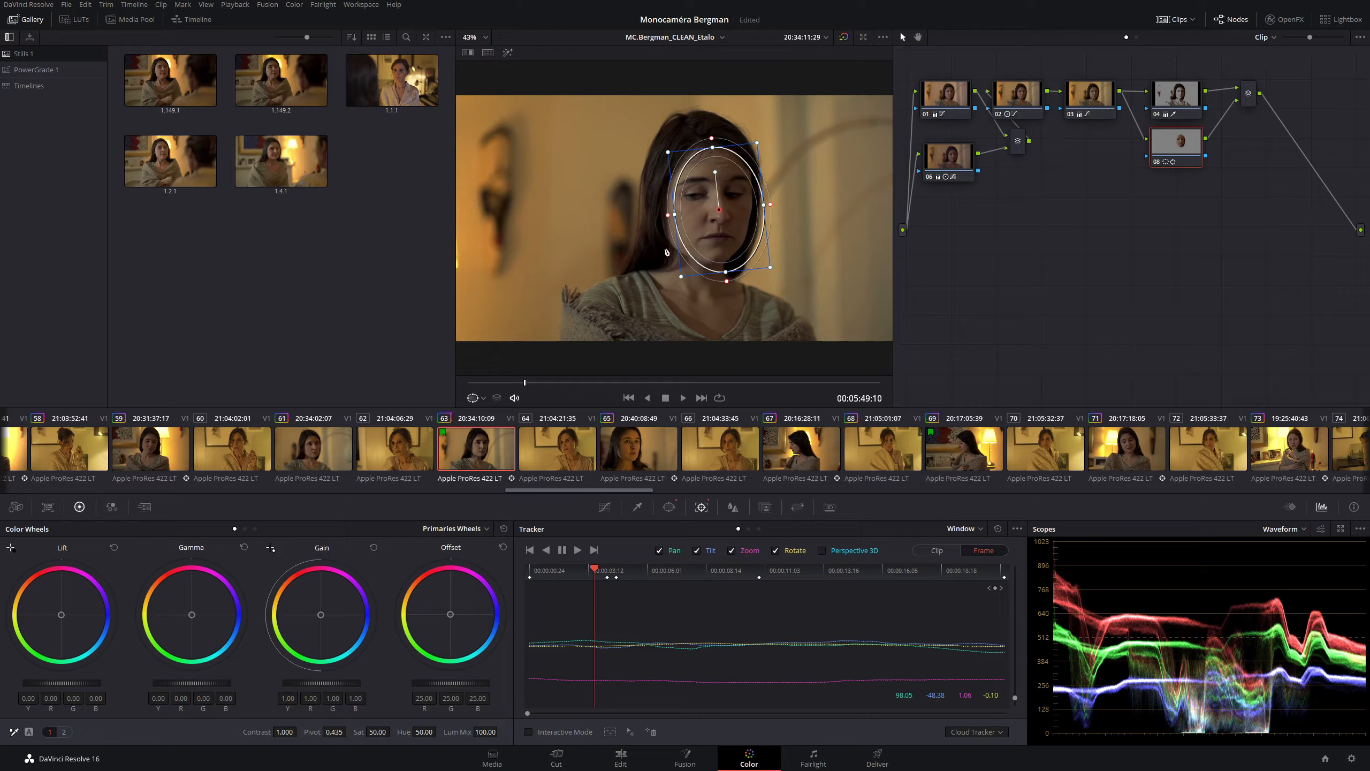
drag(727, 233, 719, 230)
drag(703, 171, 710, 169)
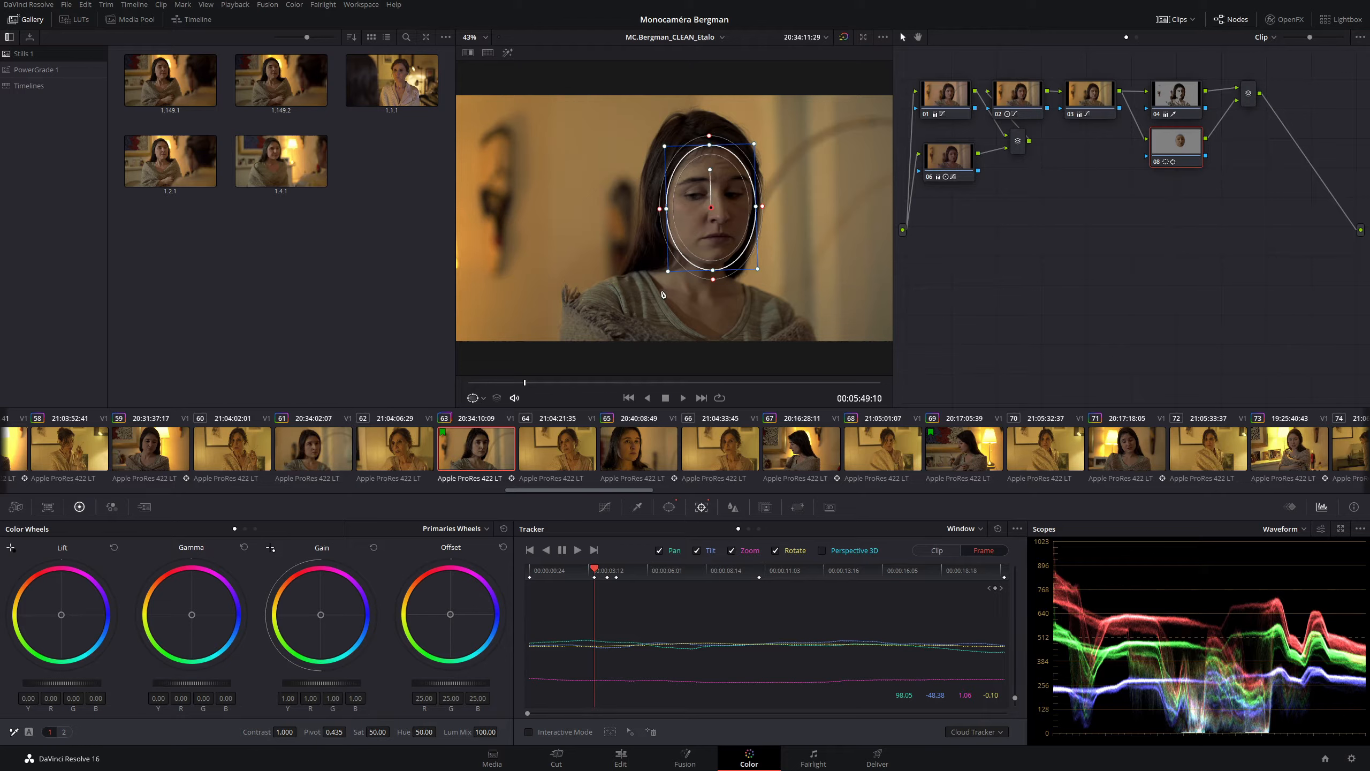
key(ctrl+t)
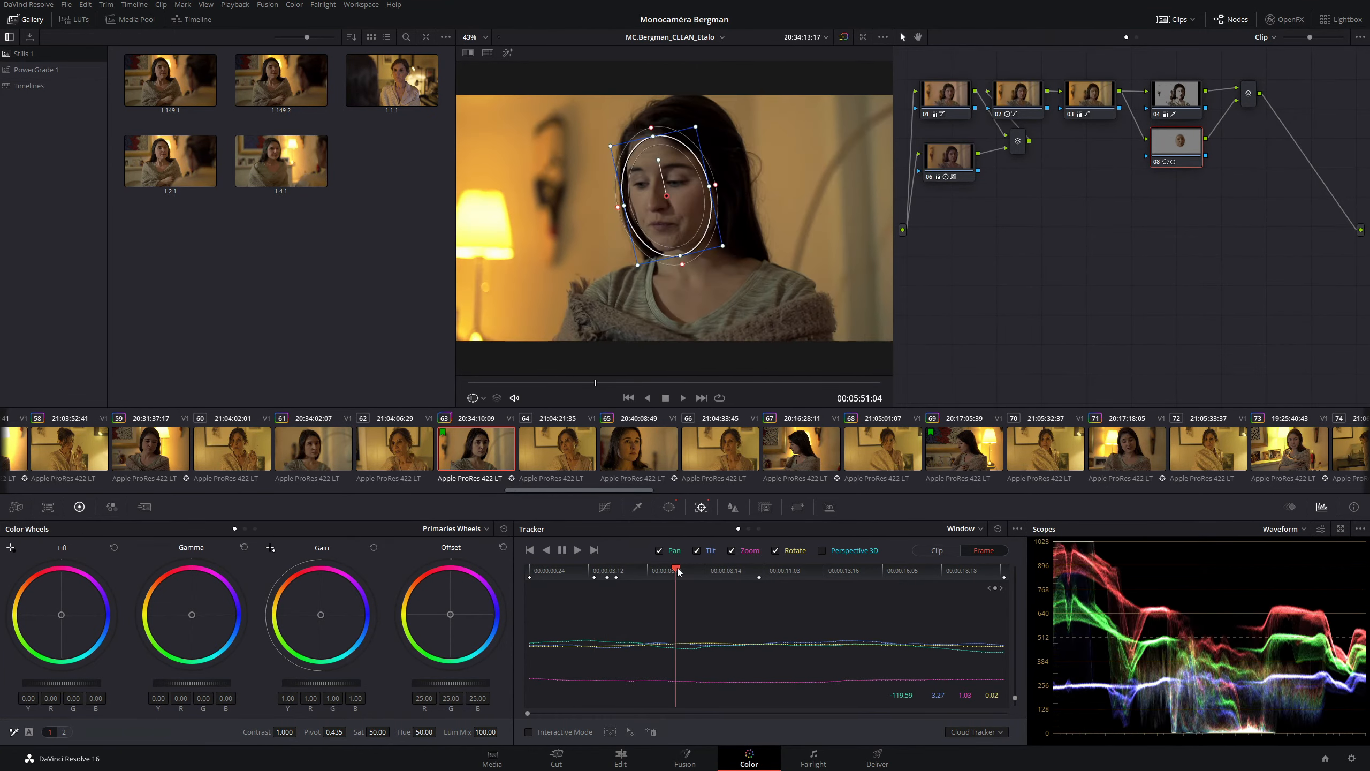
- At the clip's first frame, 00:05:48:00, move the window up and left, straighten it over the face, and run the track forward
drag(693, 568, 529, 571)
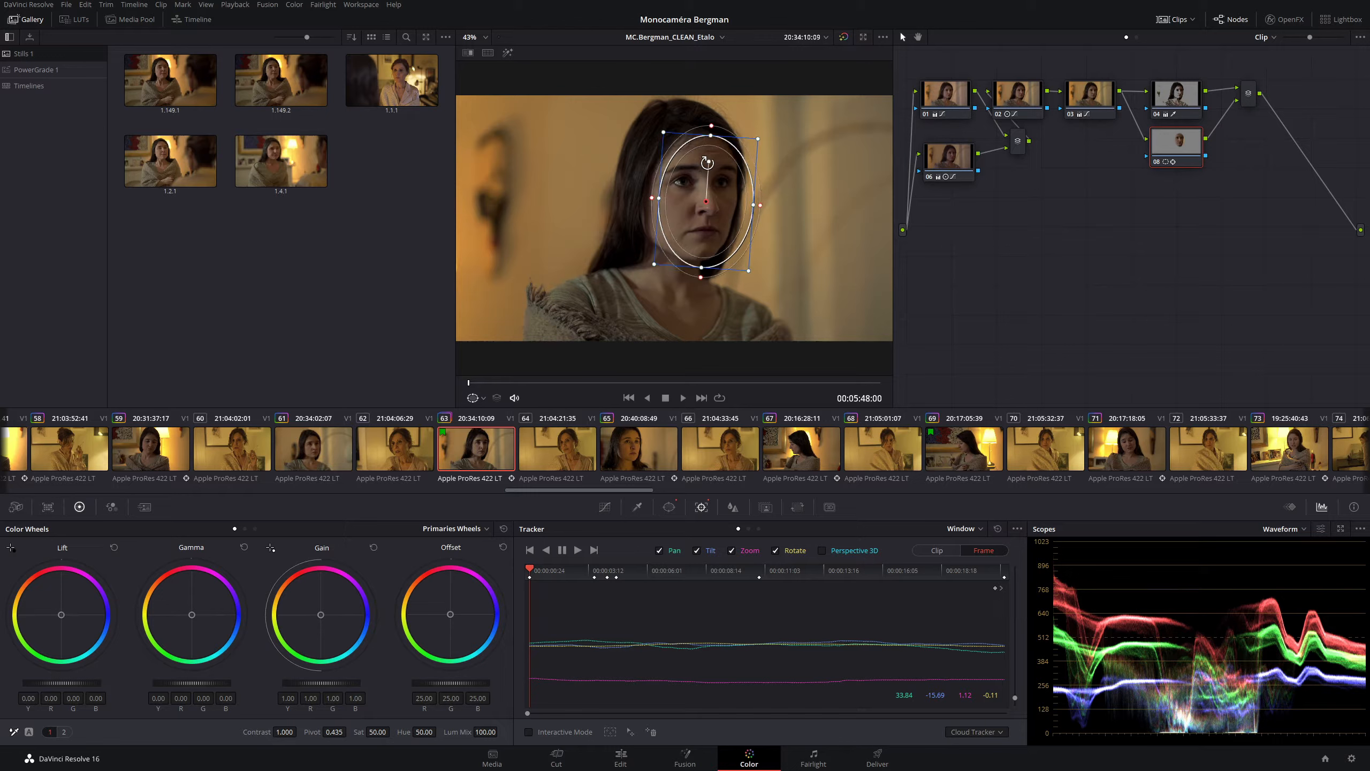
drag(700, 162, 707, 161)
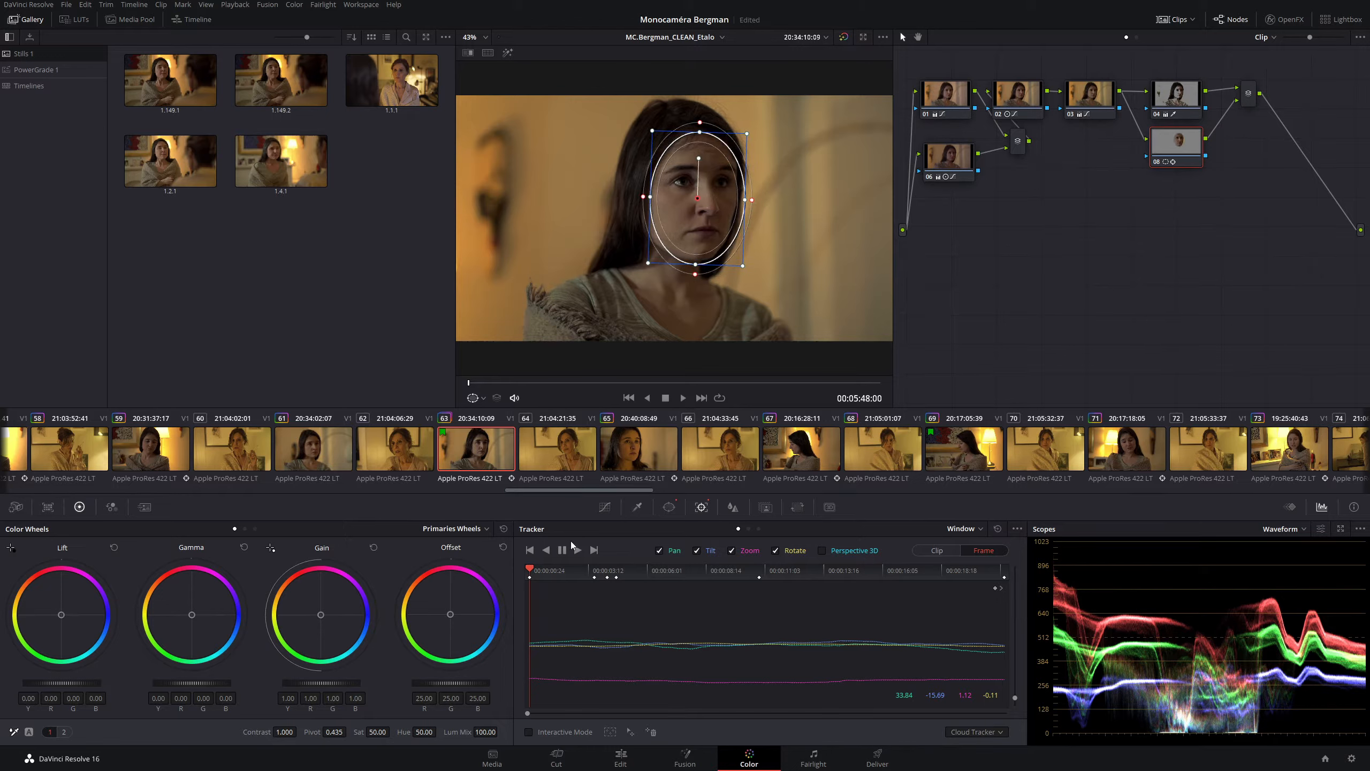
click(577, 549)
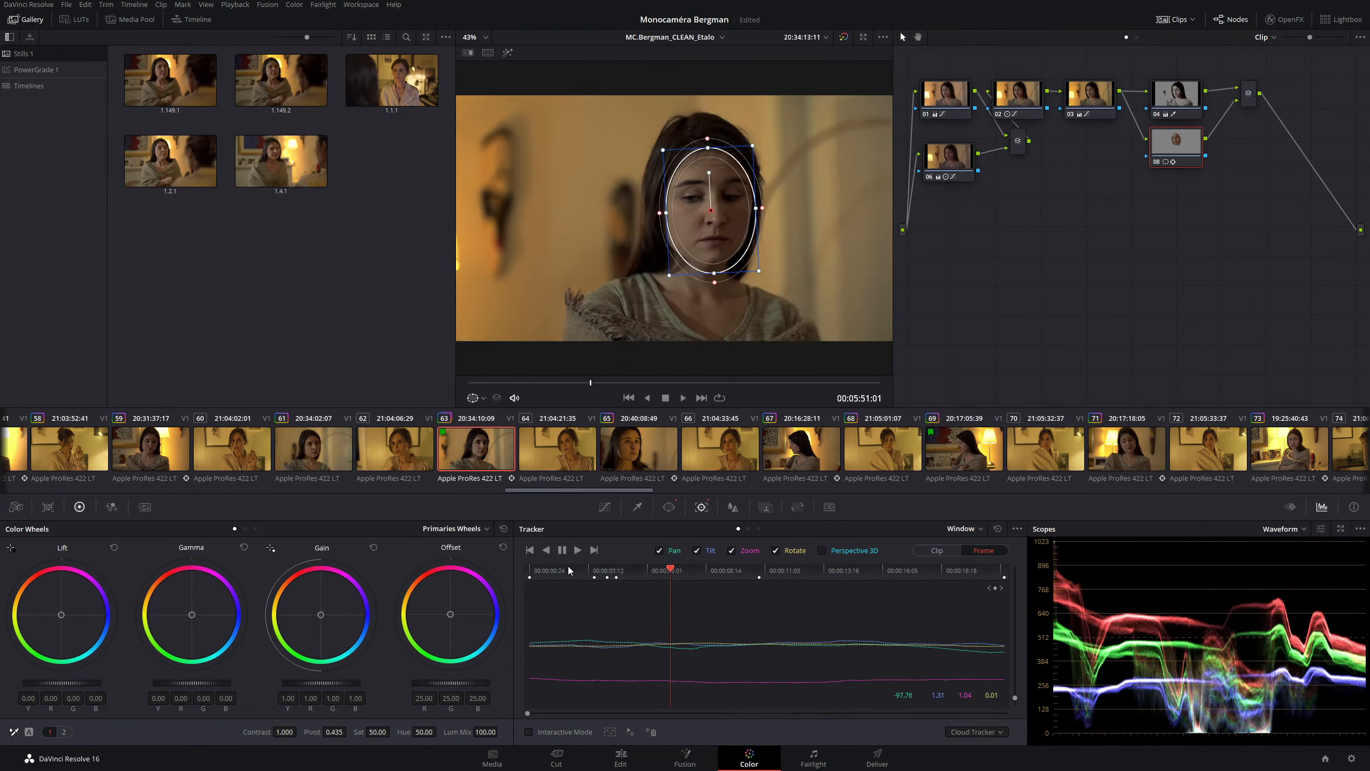
- Play the clip from its start to check the corrected window and look over the node keyframe list
drag(569, 571, 522, 572)
key(space)
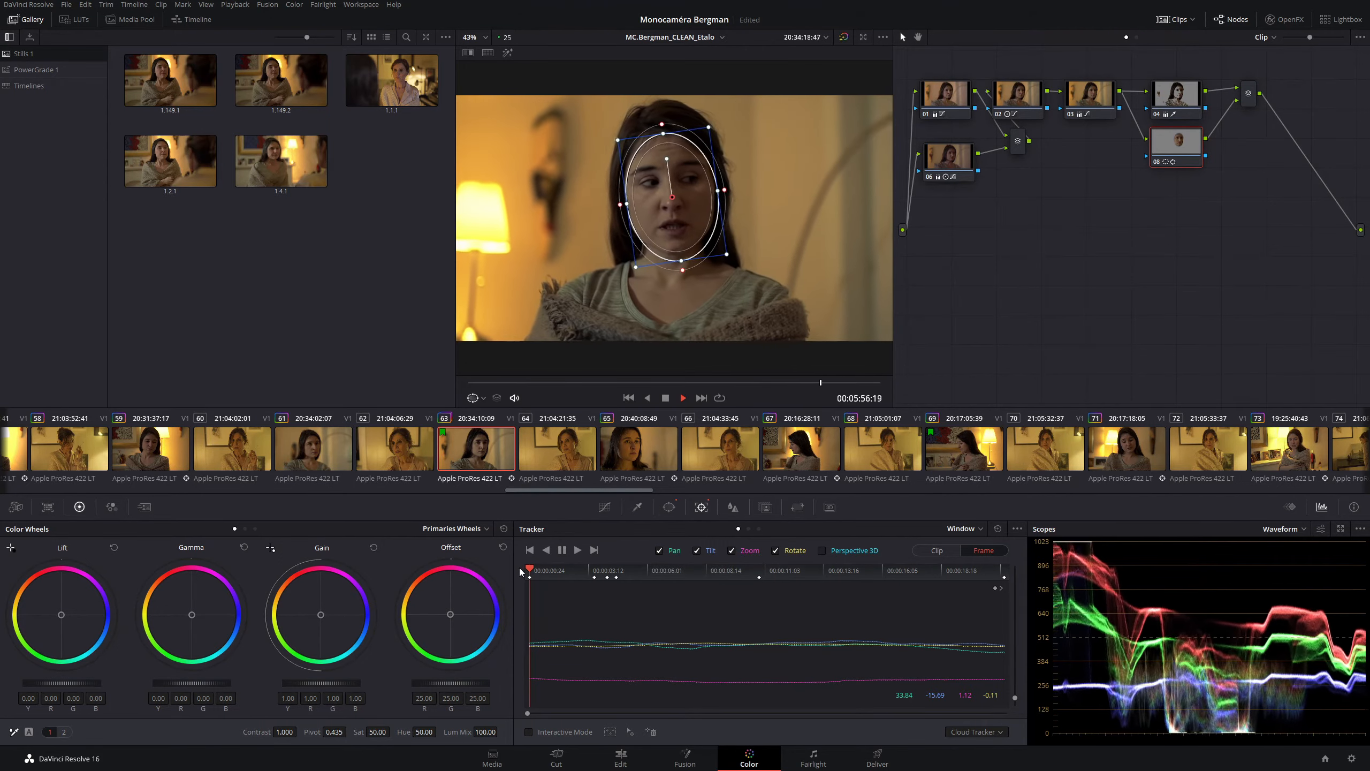
key(space)
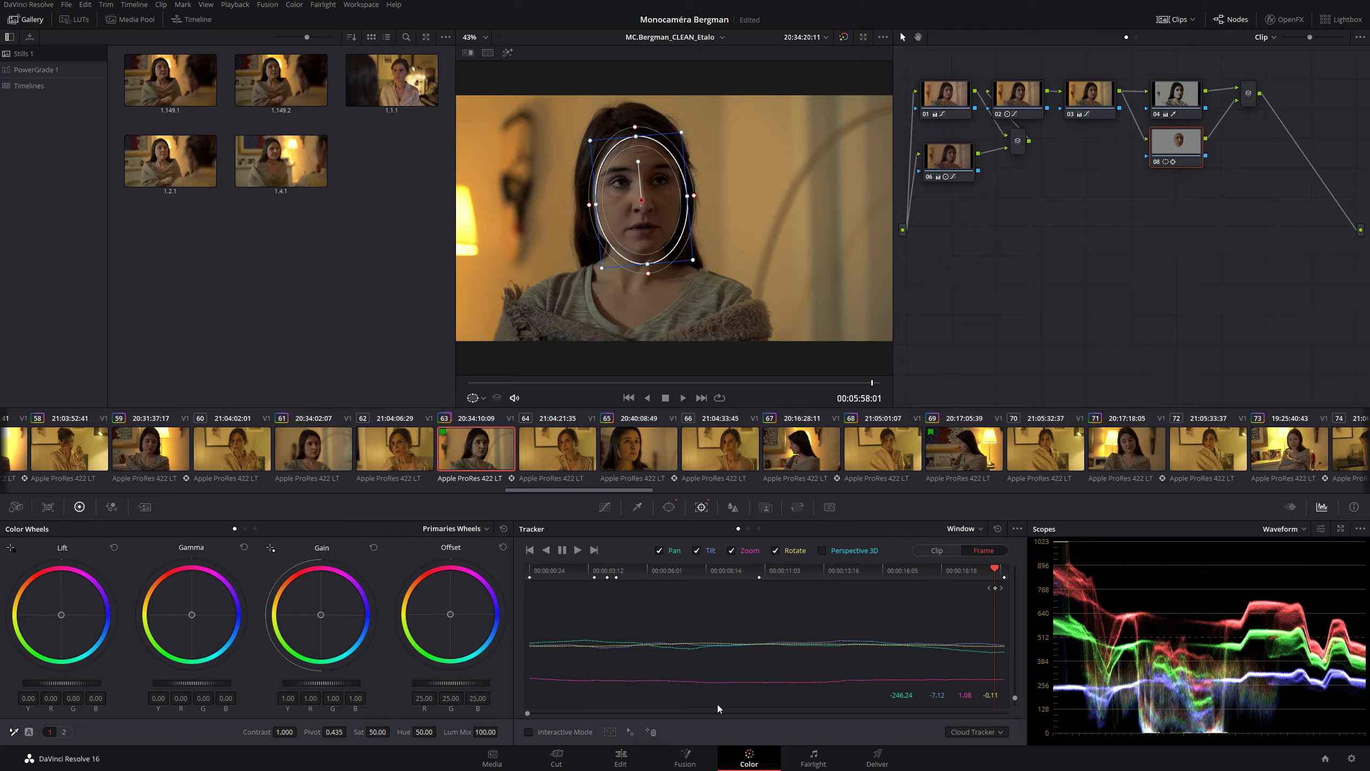
click(1290, 507)
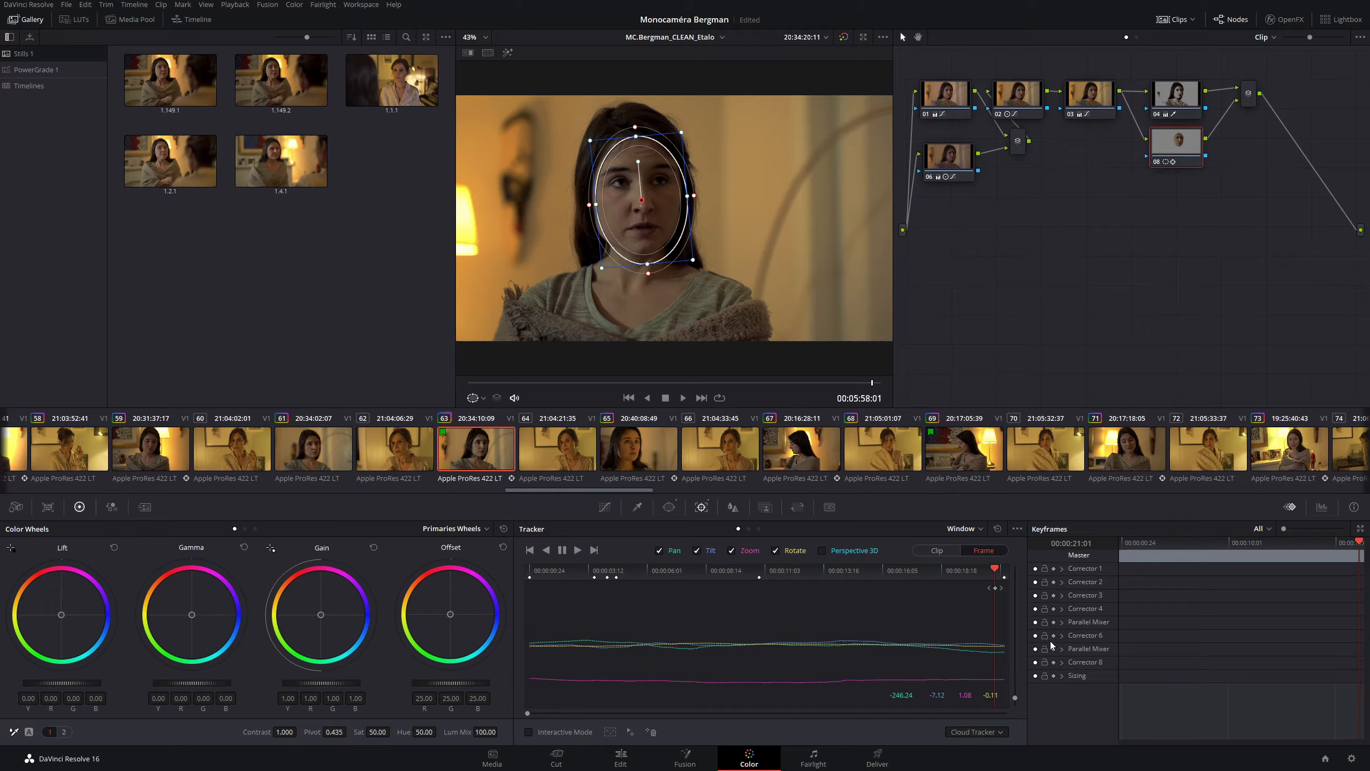
click(1322, 507)
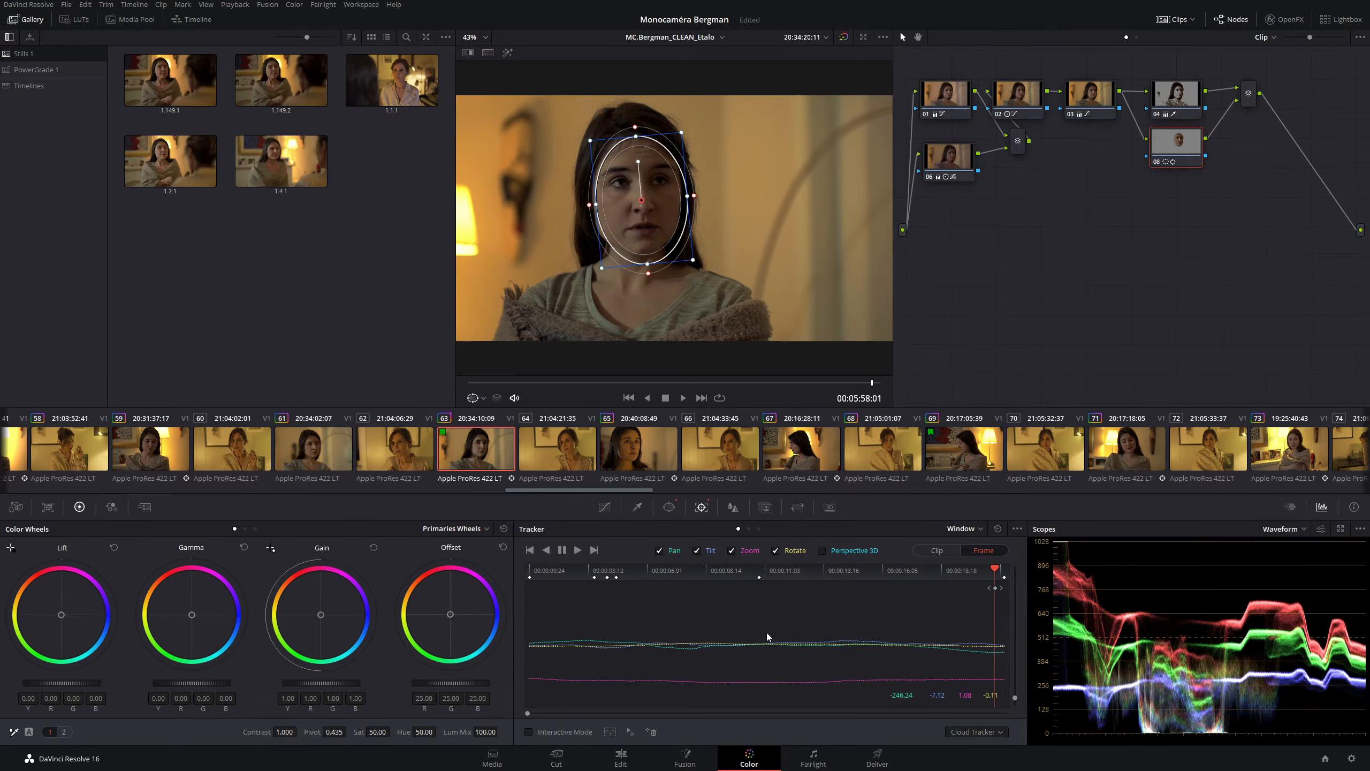
- Scrub through the start, middle and later part of the clip to inspect the window's fit, stopping at 00:05:55:12
drag(717, 573, 797, 565)
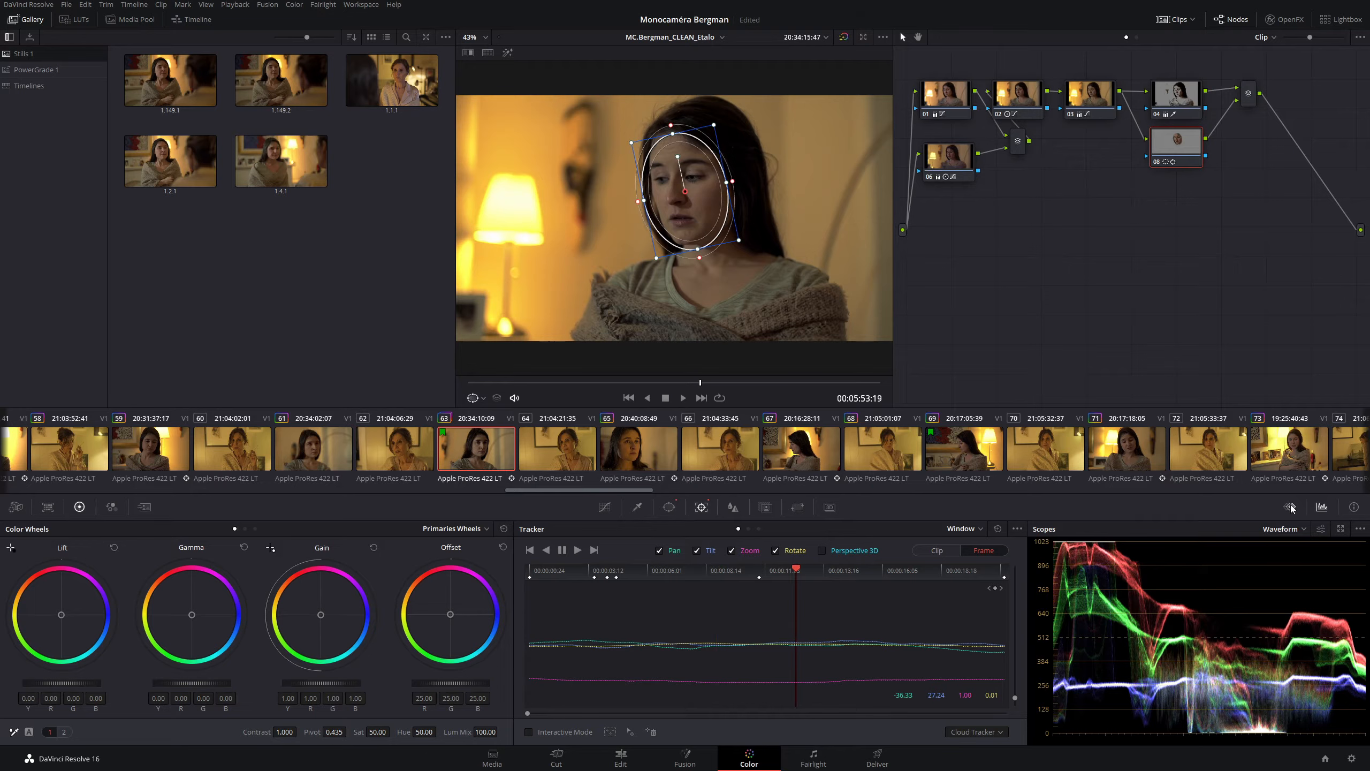
click(1317, 510)
click(1316, 510)
drag(792, 572, 669, 561)
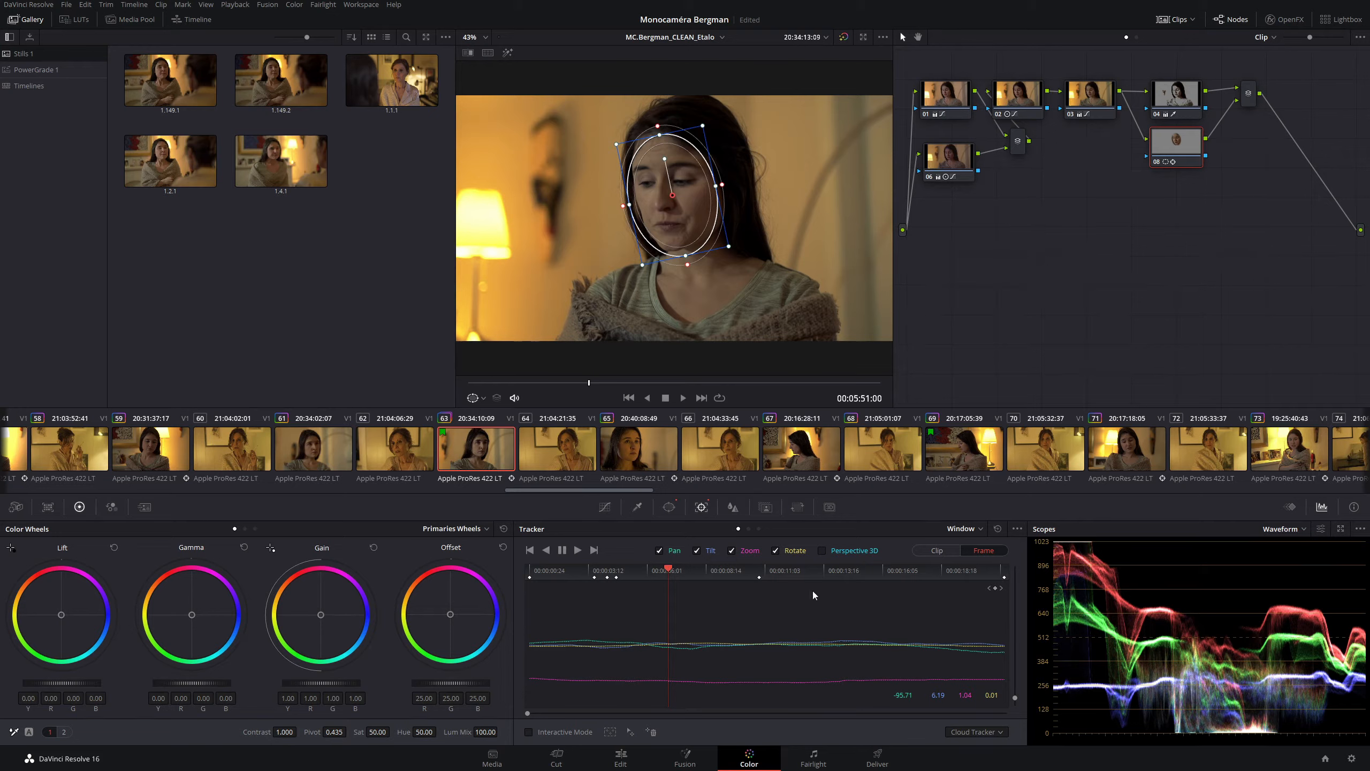
drag(667, 570, 560, 572)
drag(935, 569, 877, 571)
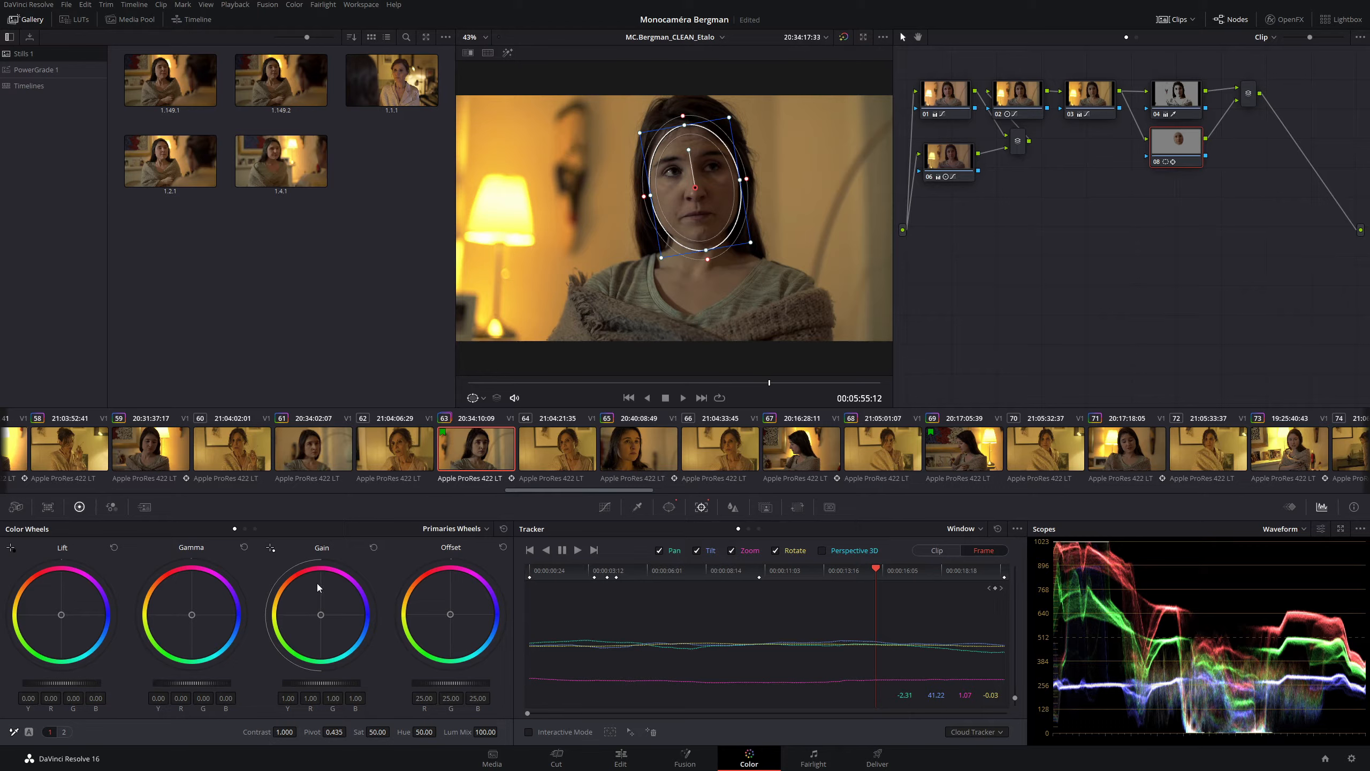
- Brighten and warm the face in node 08 with Gain at 1.06, 1.11, 1.05, 0.99 and Gamma at 0.00, 0.01, 0.00, -0.01
click(606, 511)
drag(321, 618, 319, 614)
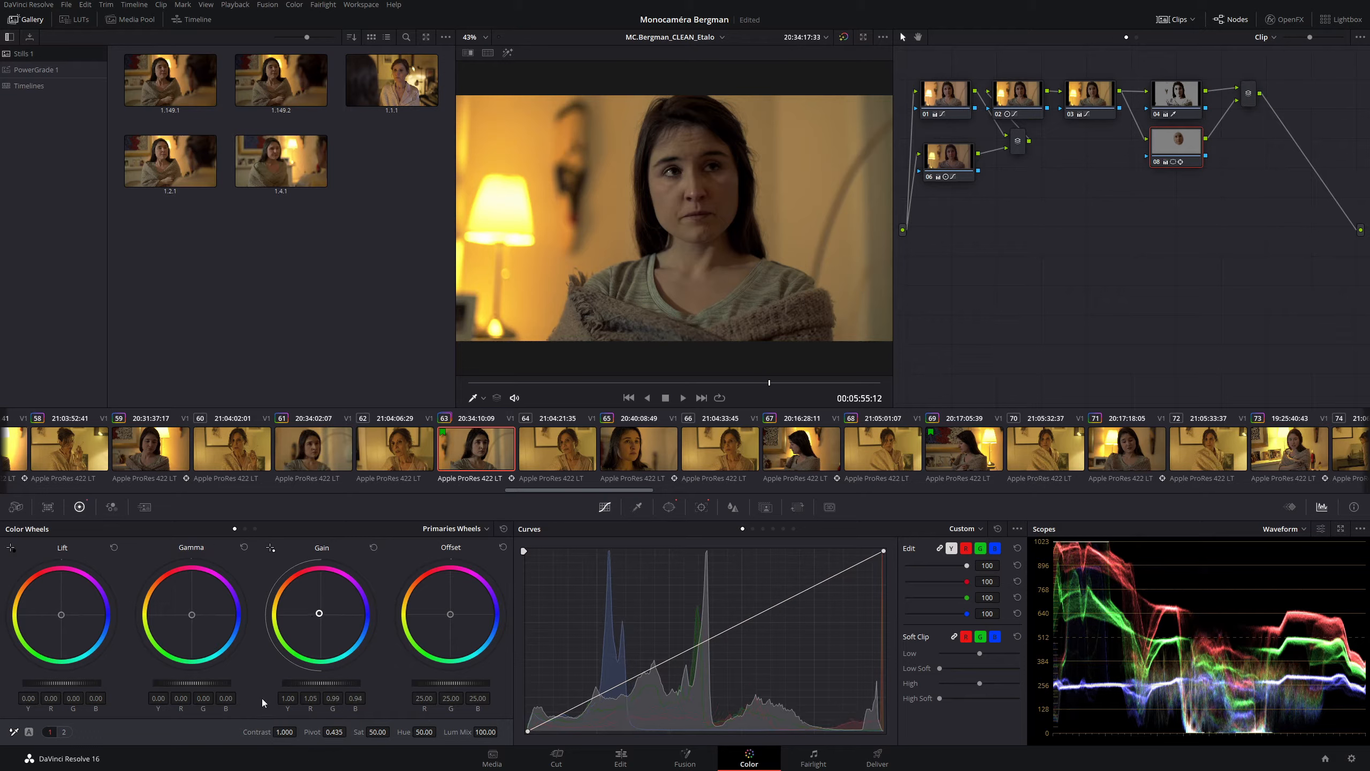
drag(321, 683, 334, 683)
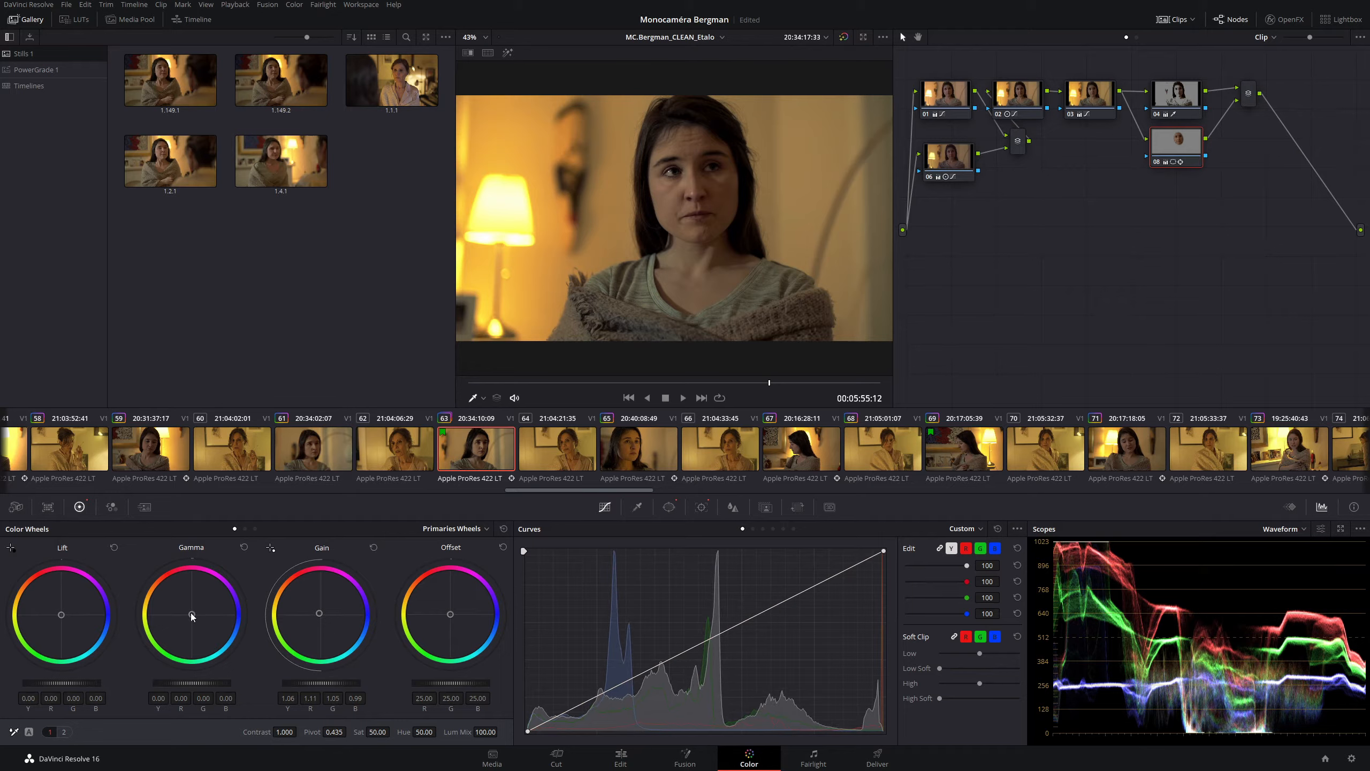
drag(192, 615, 190, 614)
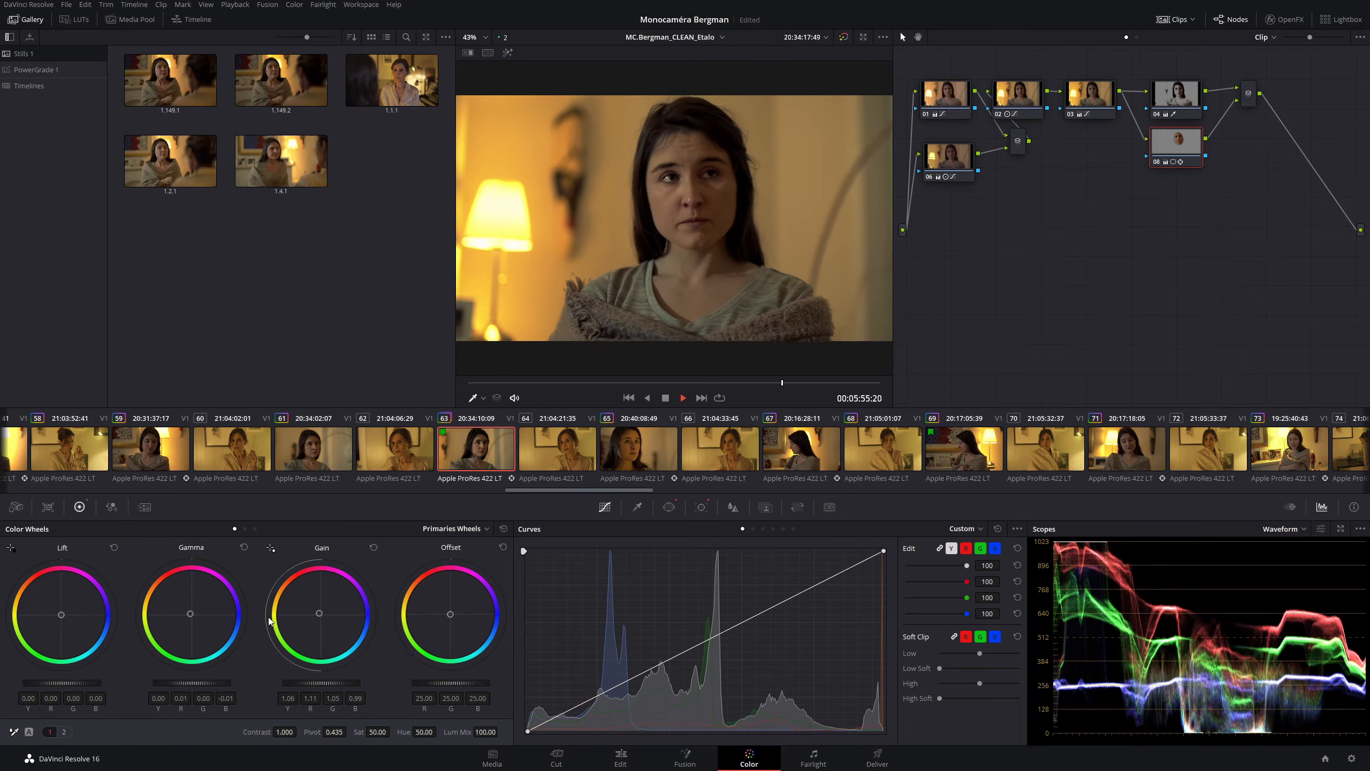
- Enable loop playback, play the clip to check the face correction, and show the tracker again at 00:05:51:04
key(space)
click(720, 398)
key(space)
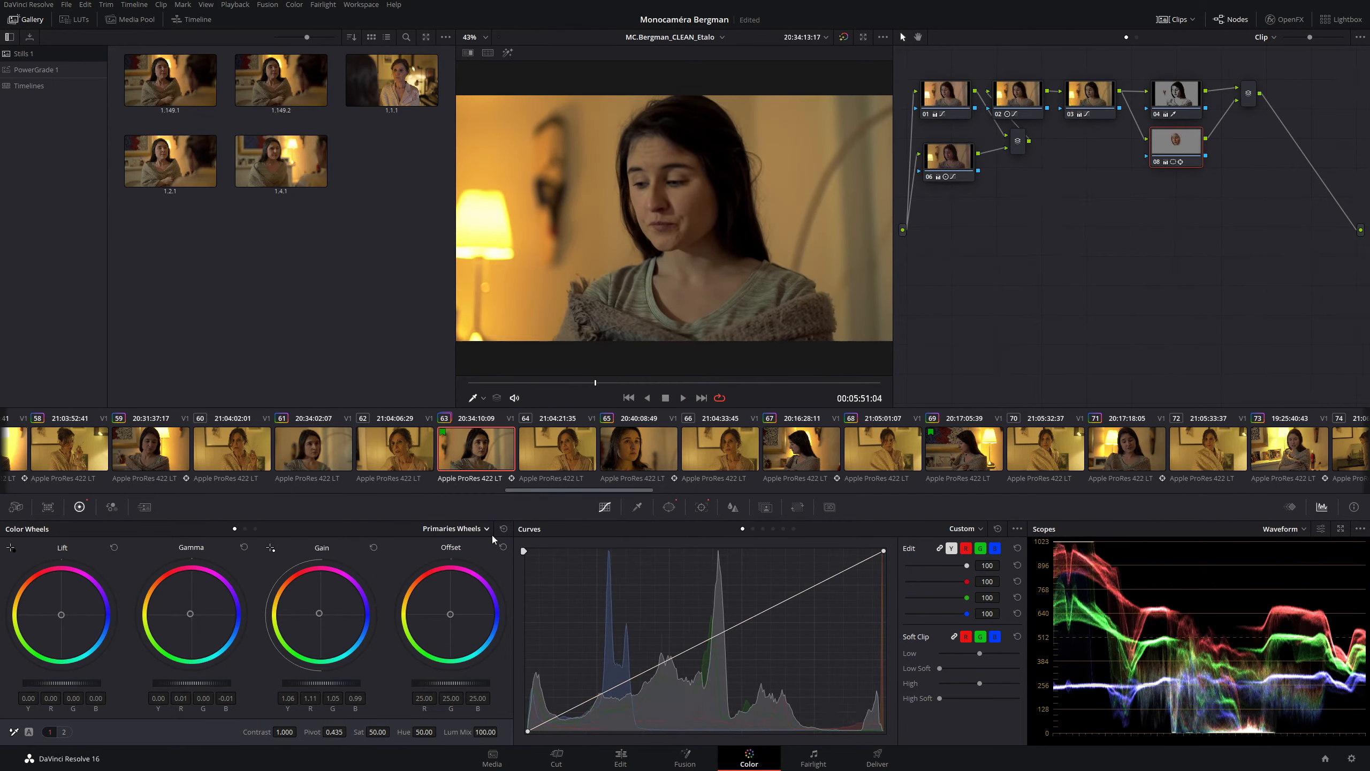
click(700, 507)
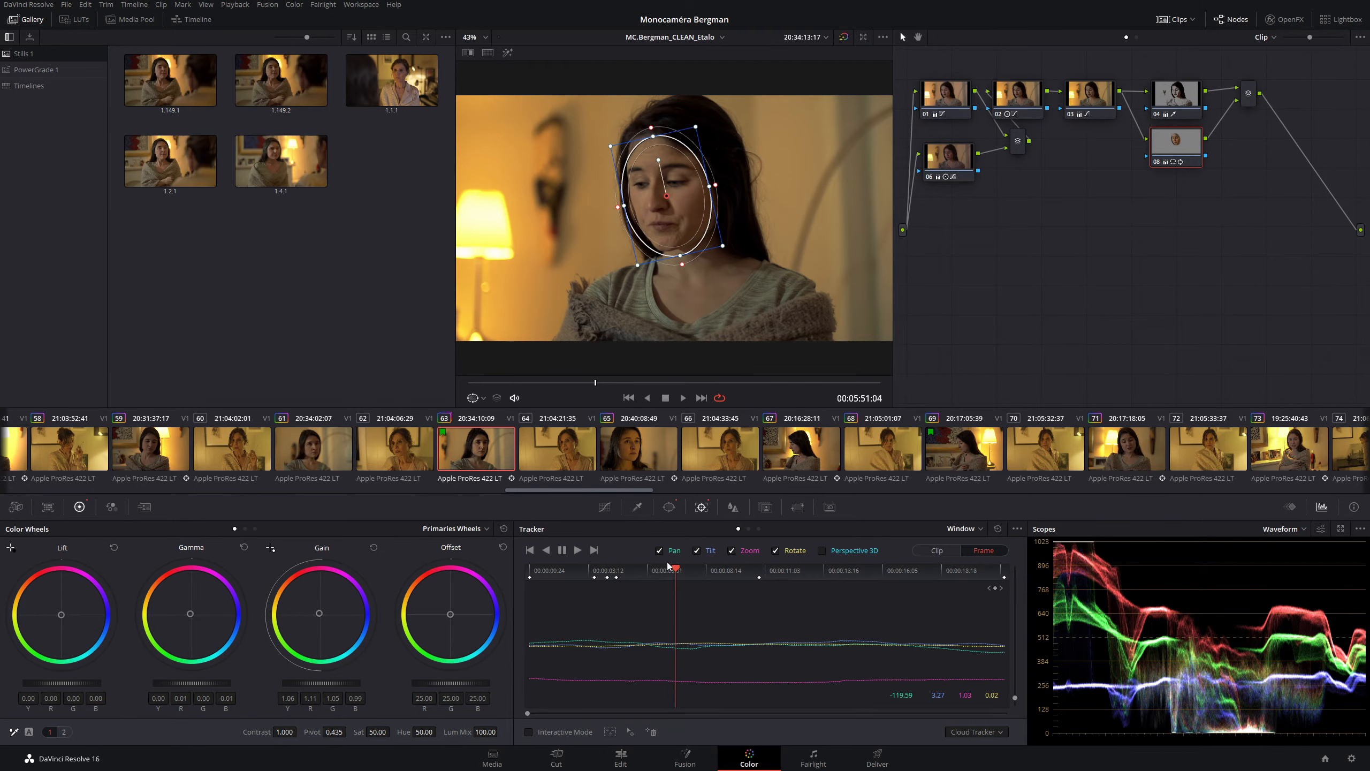
- Open clip 69 and show the tracker for its oval face window
drag(630, 574, 746, 573)
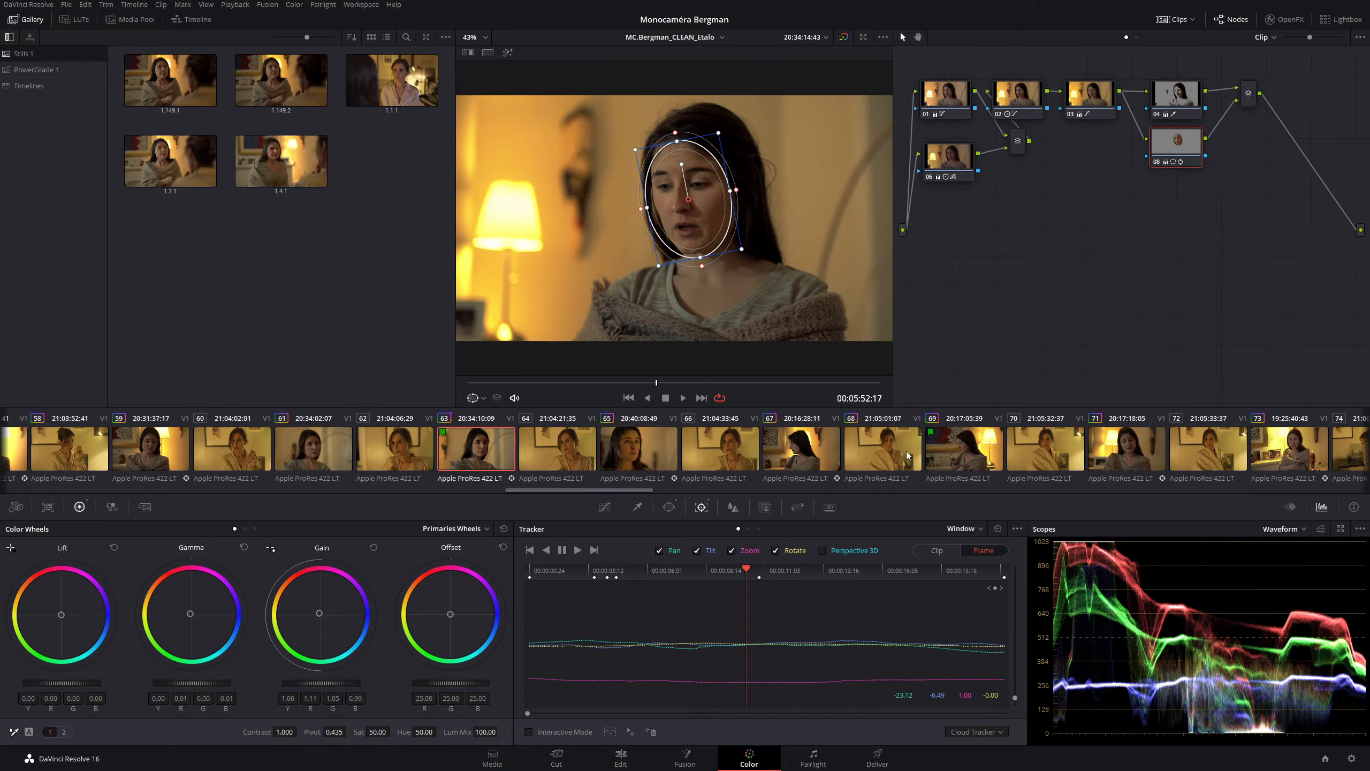
click(961, 446)
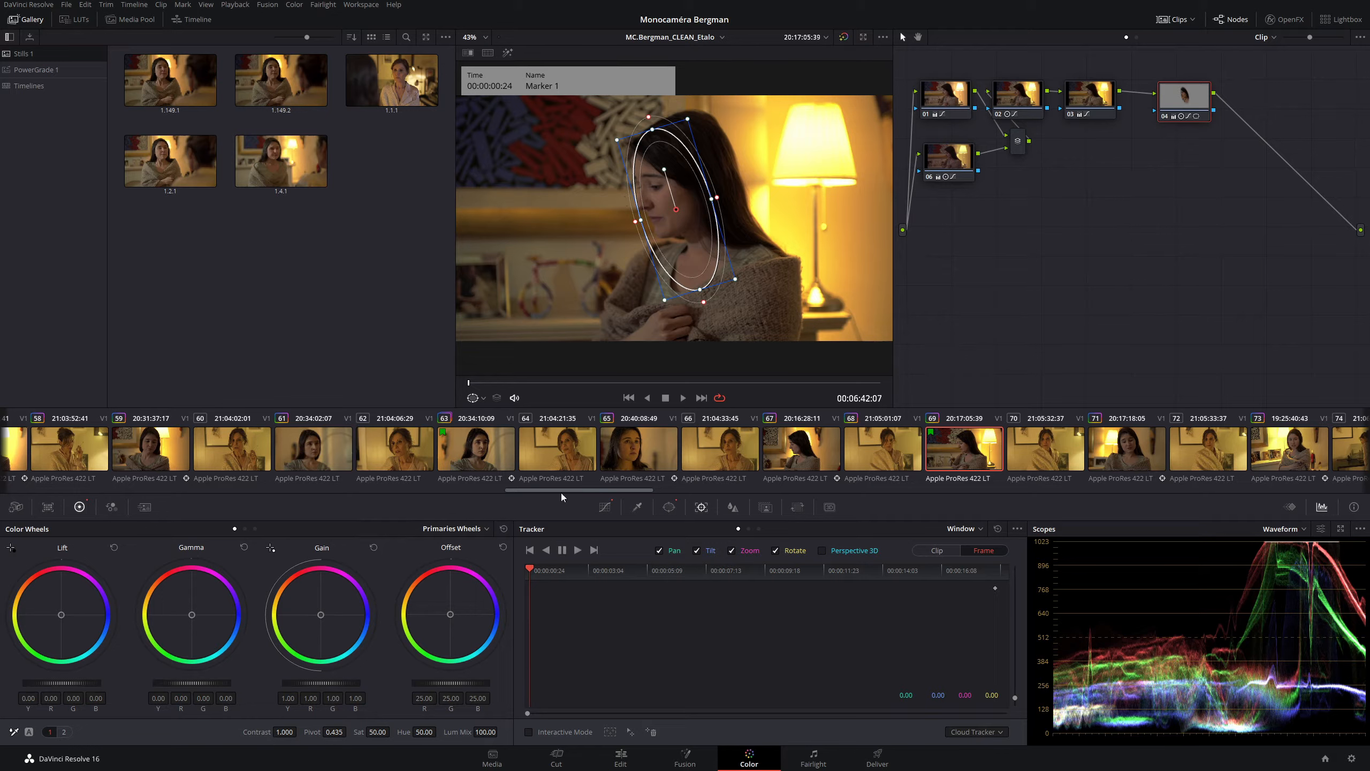
click(605, 507)
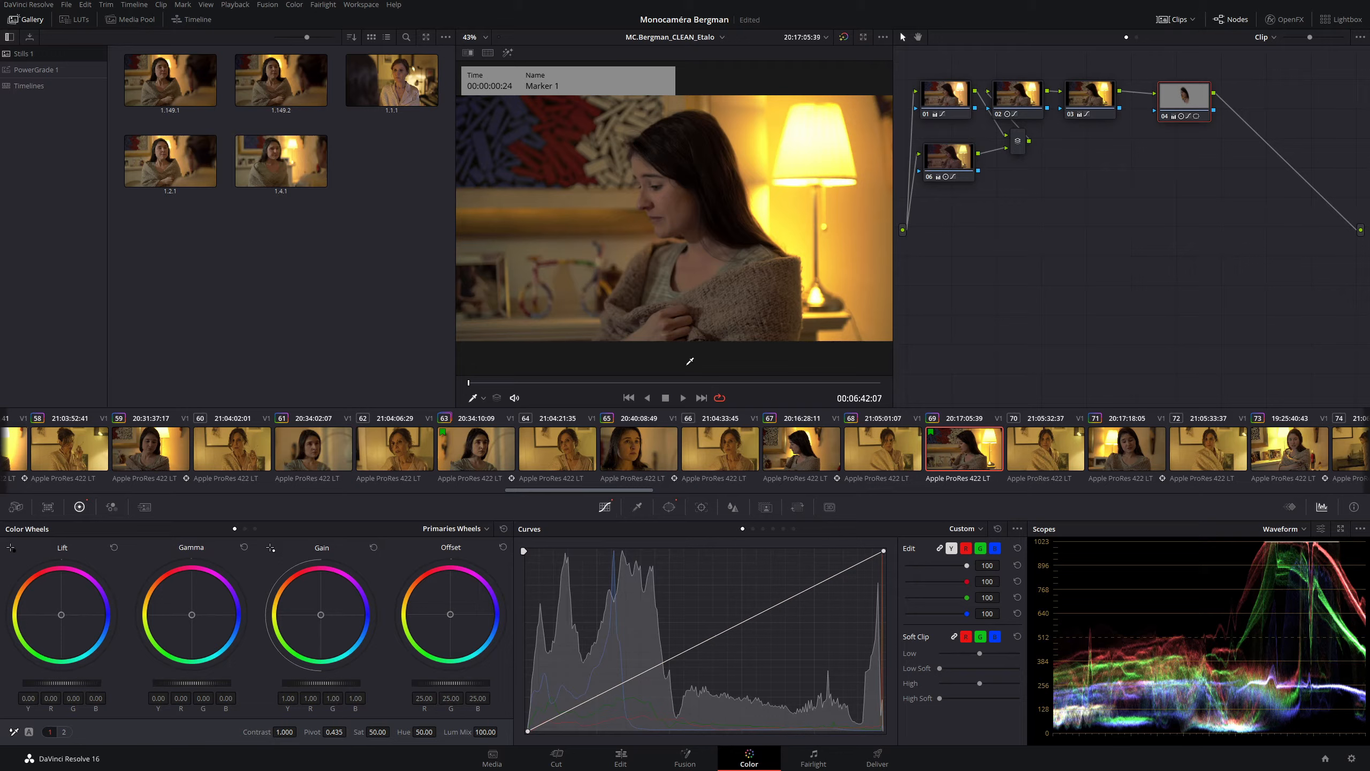
click(698, 510)
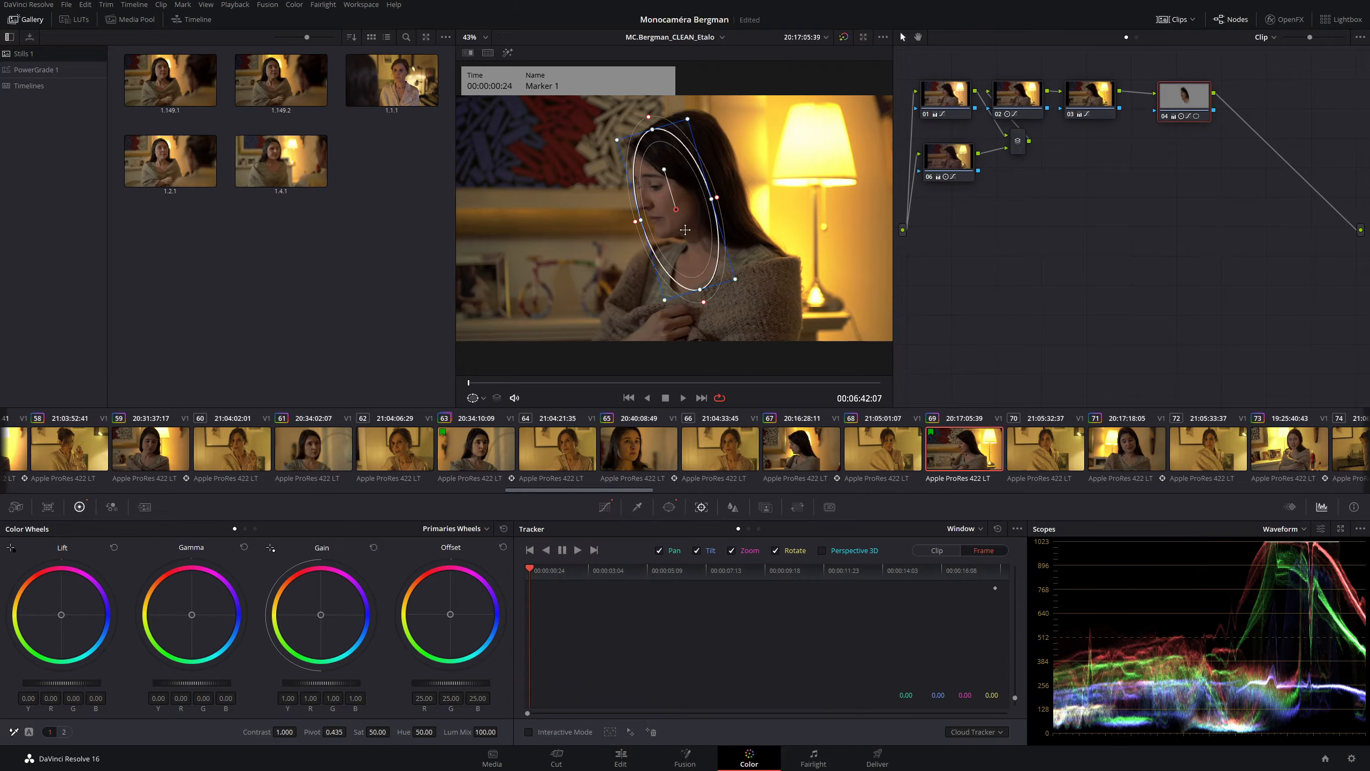
- Track the oval face window forward through clip 69 and return to its first frame
click(578, 549)
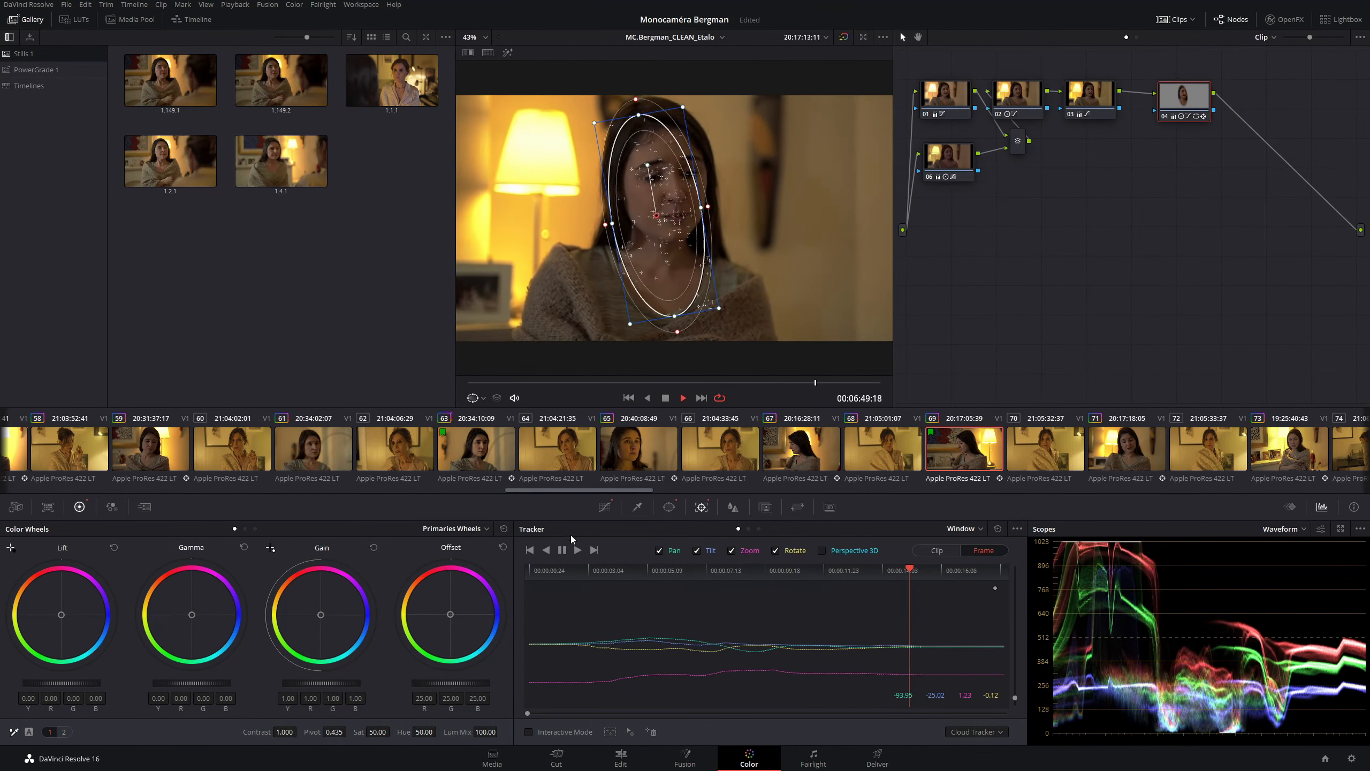
click(562, 550)
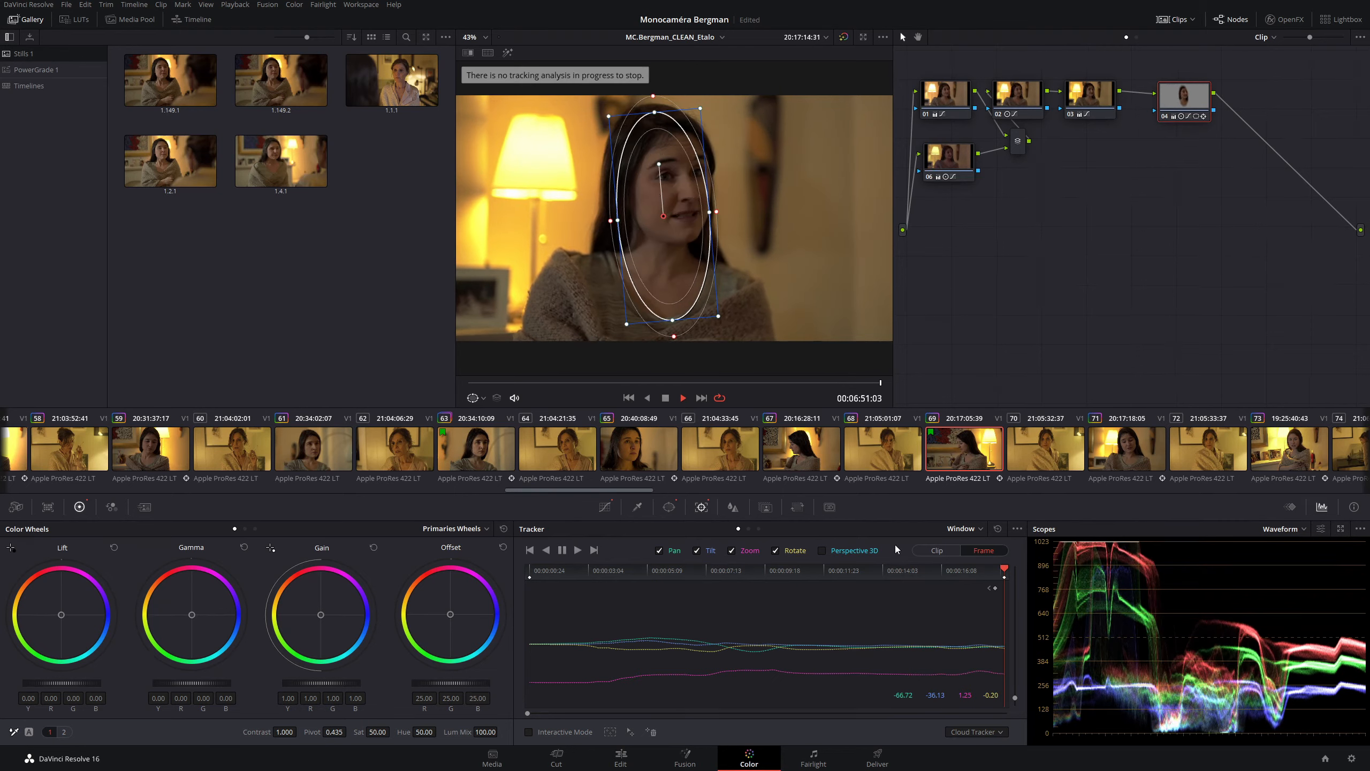
drag(970, 575, 522, 574)
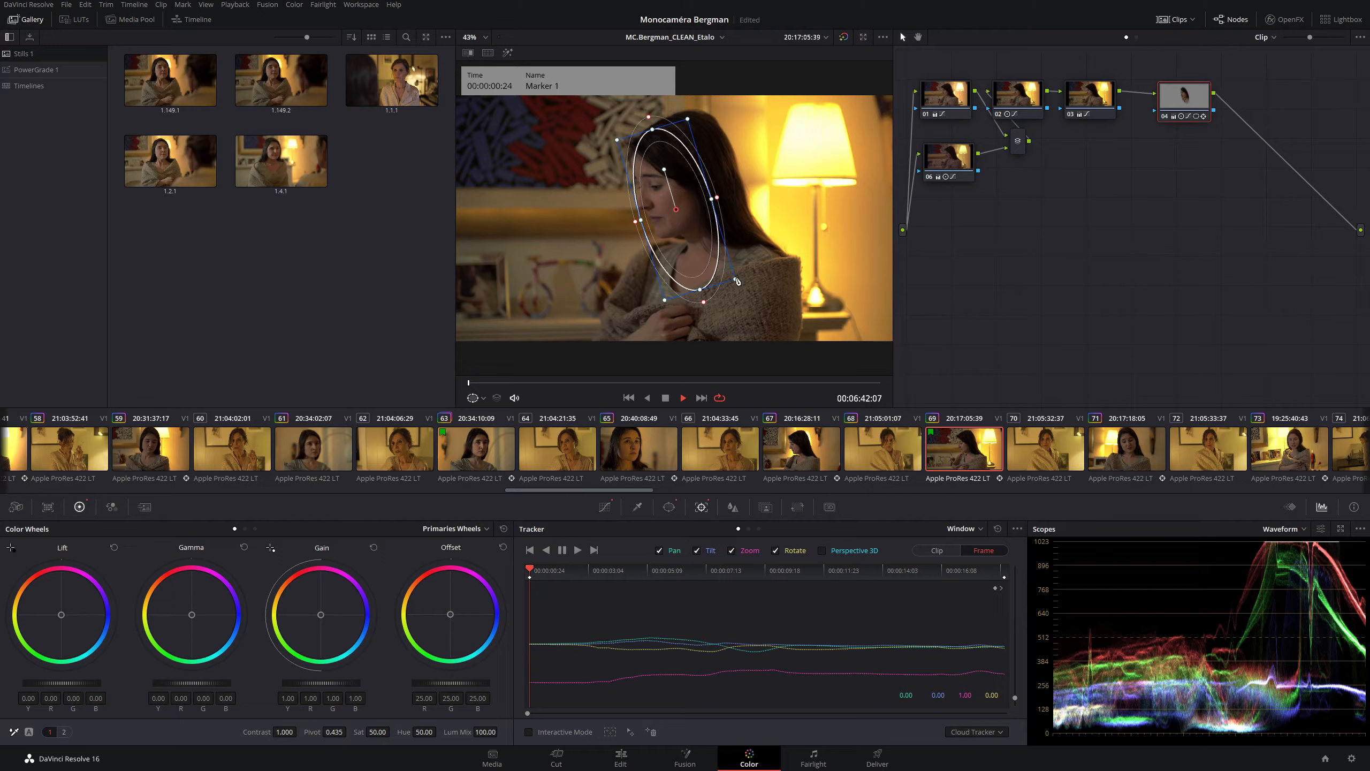
- Clear the track, try a much larger oval window around the woman's head and torso, and track it forward until 00:06:48:15
drag(737, 281, 745, 290)
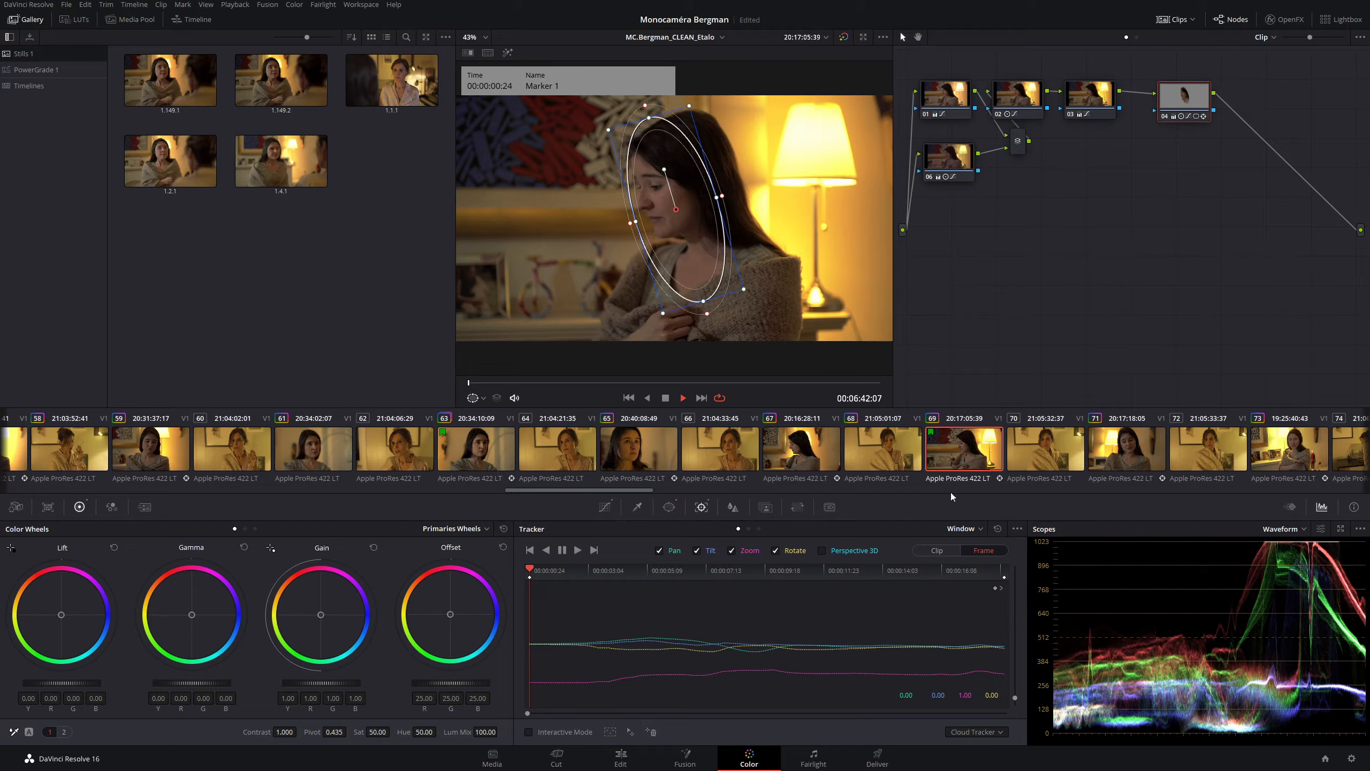
click(998, 529)
drag(737, 283, 759, 309)
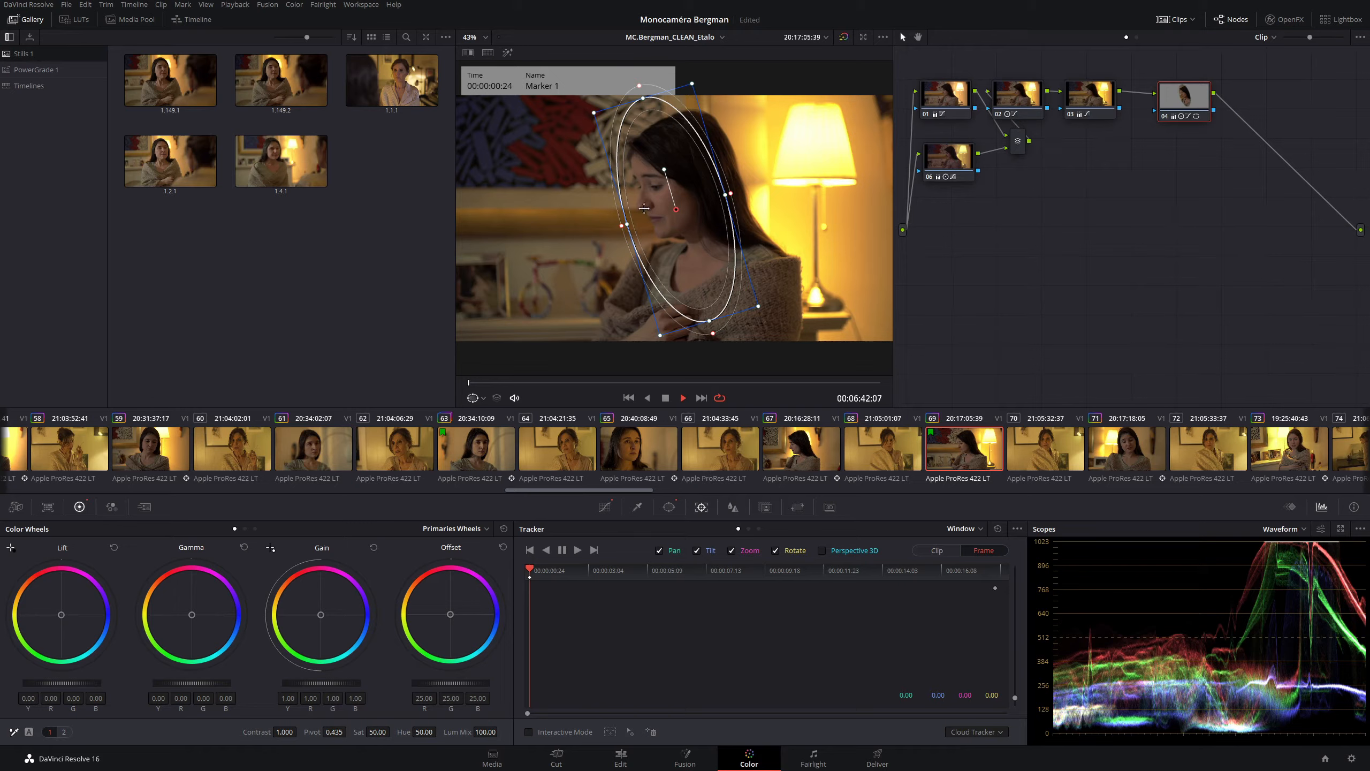
click(577, 550)
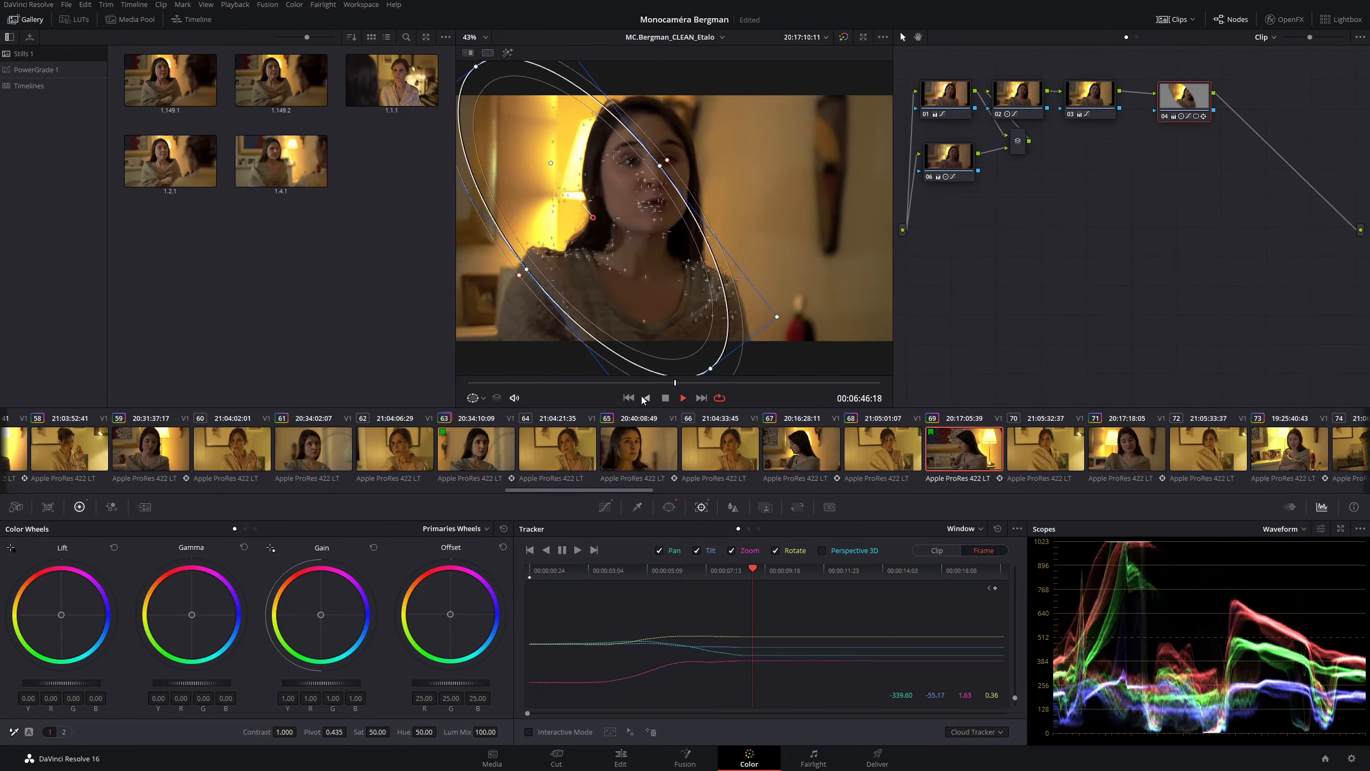
click(863, 572)
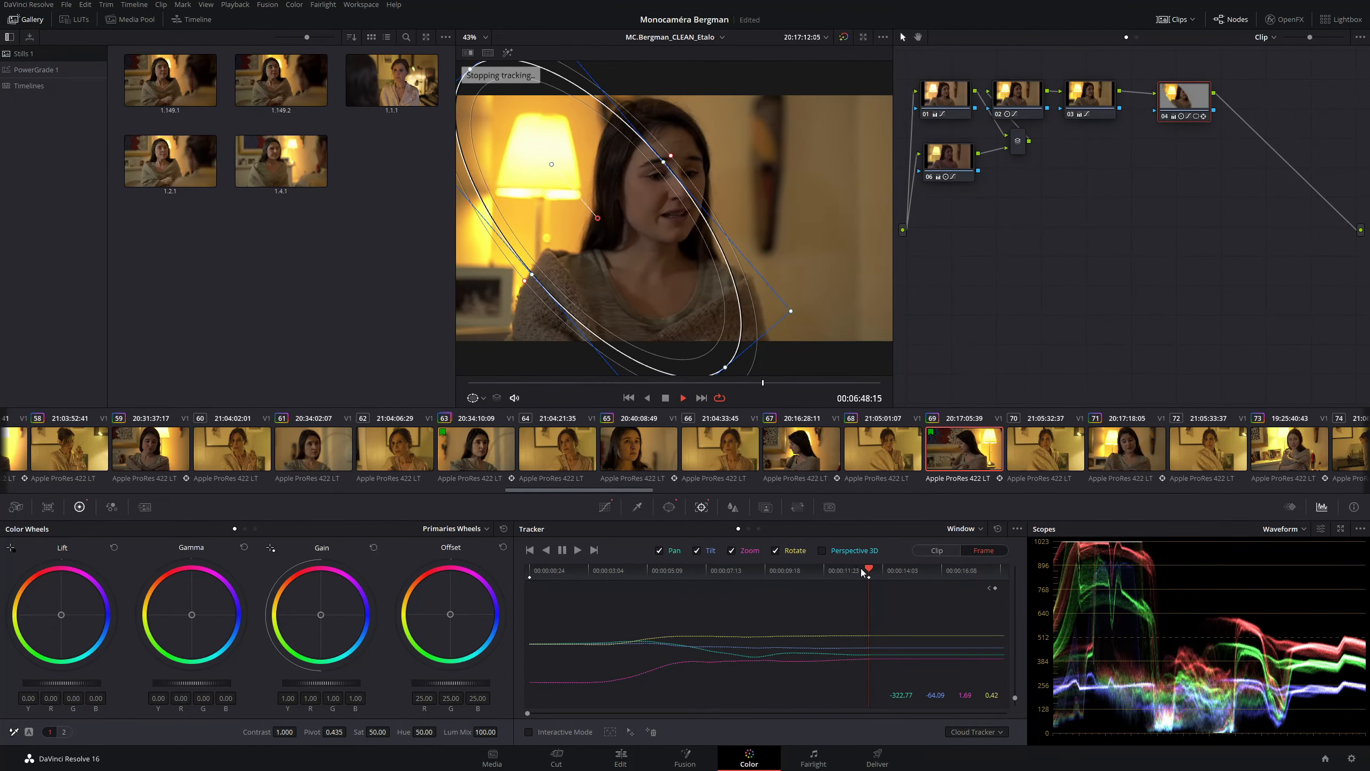
- Scrub back towards the clip's start to inspect the enlarged window's track, and look over the available tracker types
drag(870, 572, 647, 575)
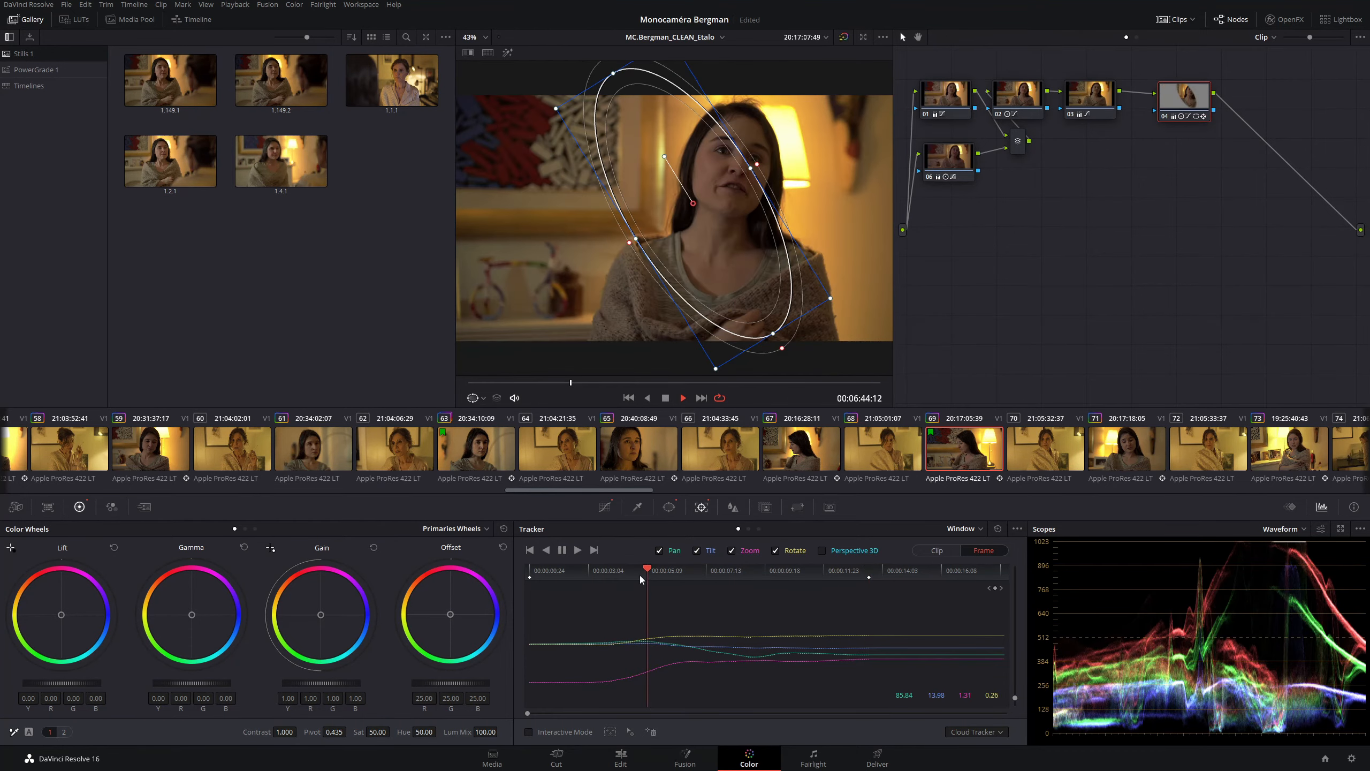
drag(553, 584, 537, 579)
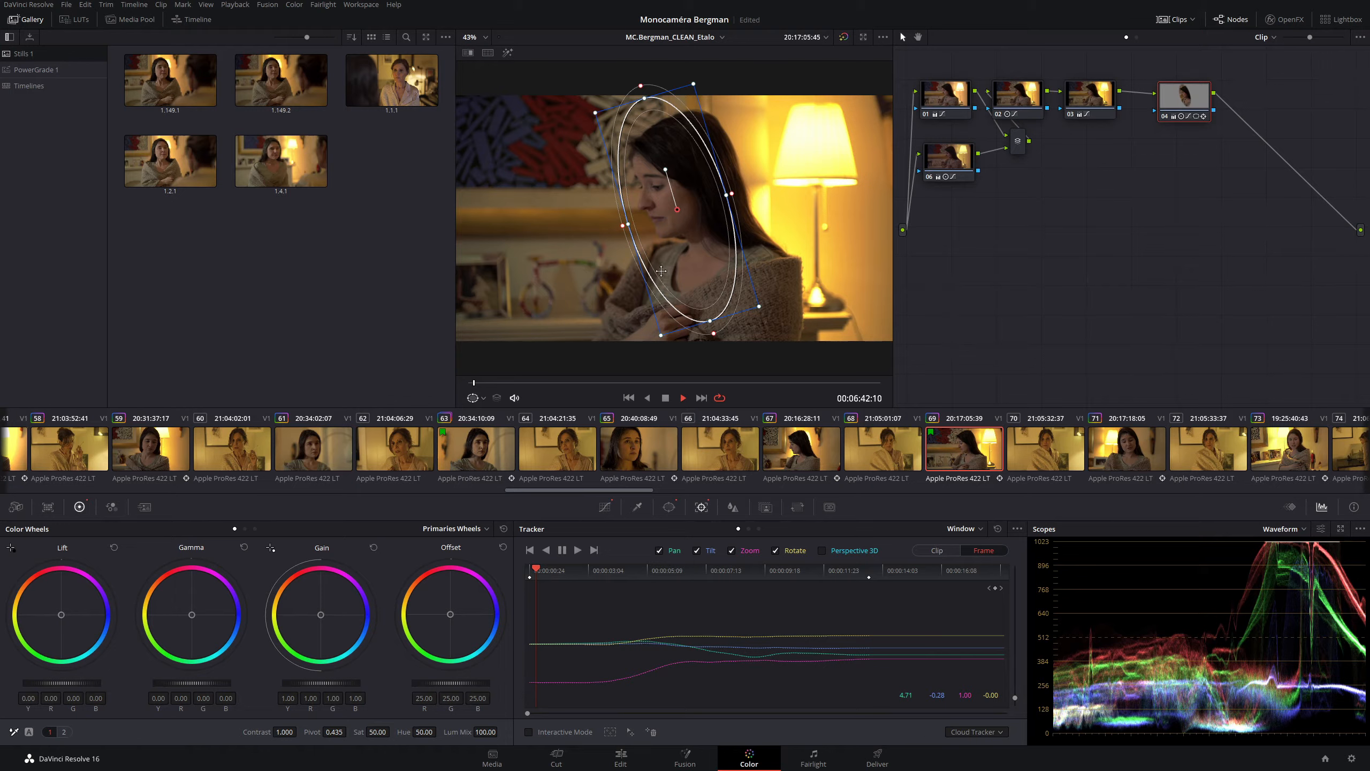
click(1003, 735)
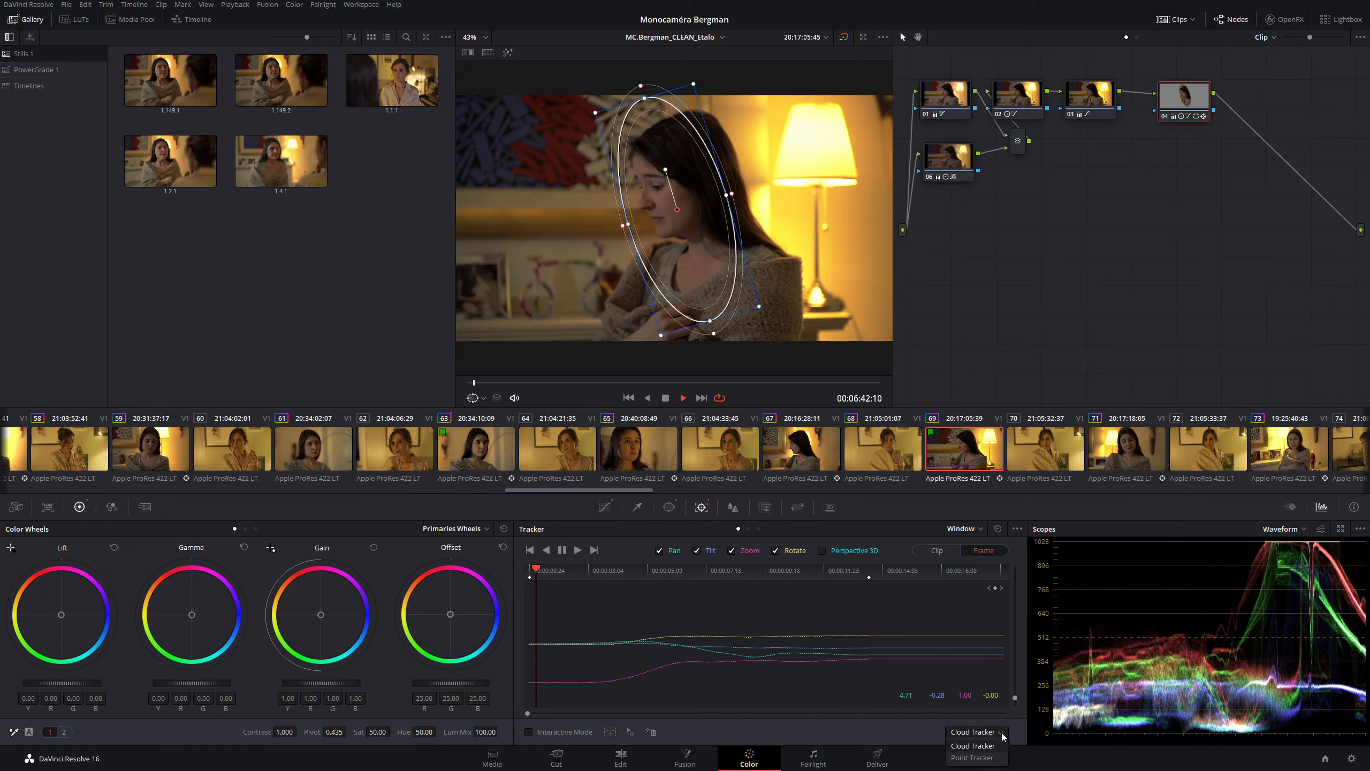
click(1003, 736)
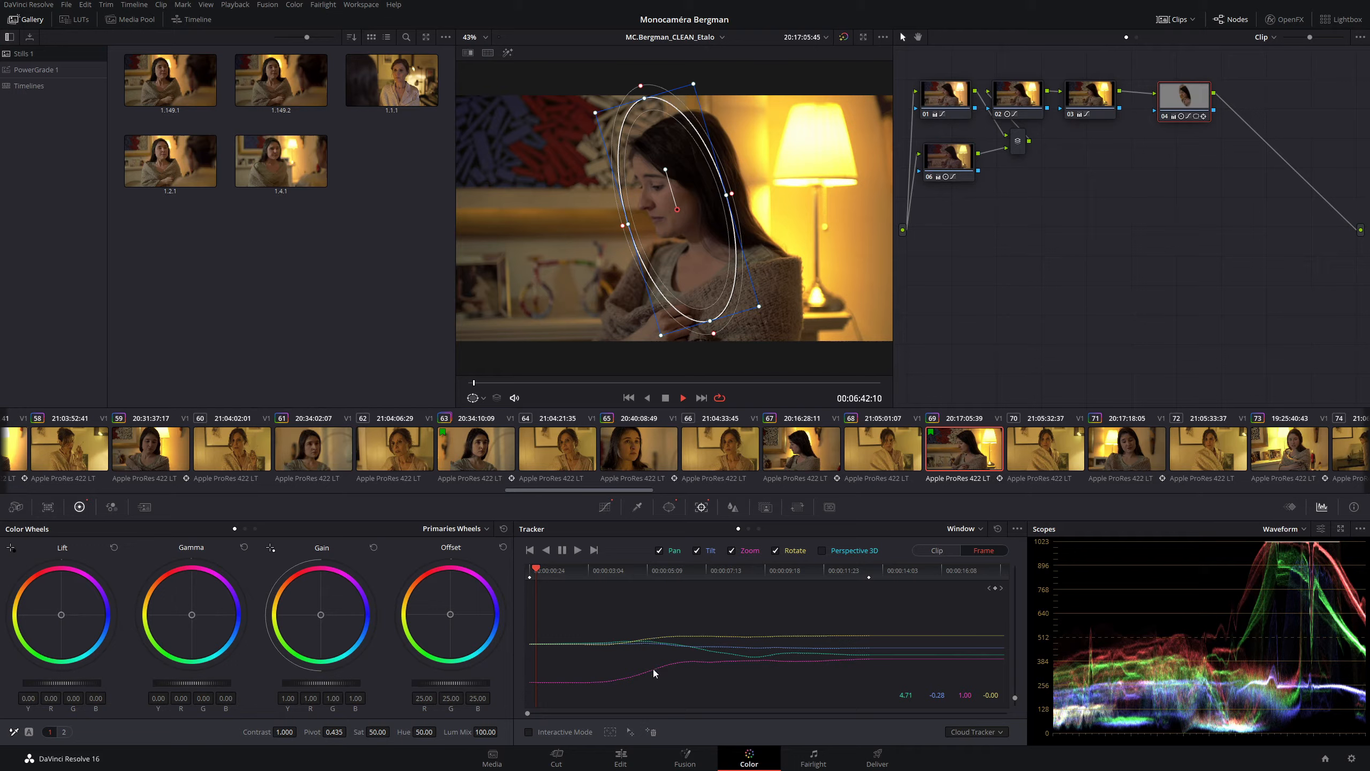
- Reset the tracker, enlarge the oval window around the woman's face and neck, and enable Interactive Mode
click(999, 529)
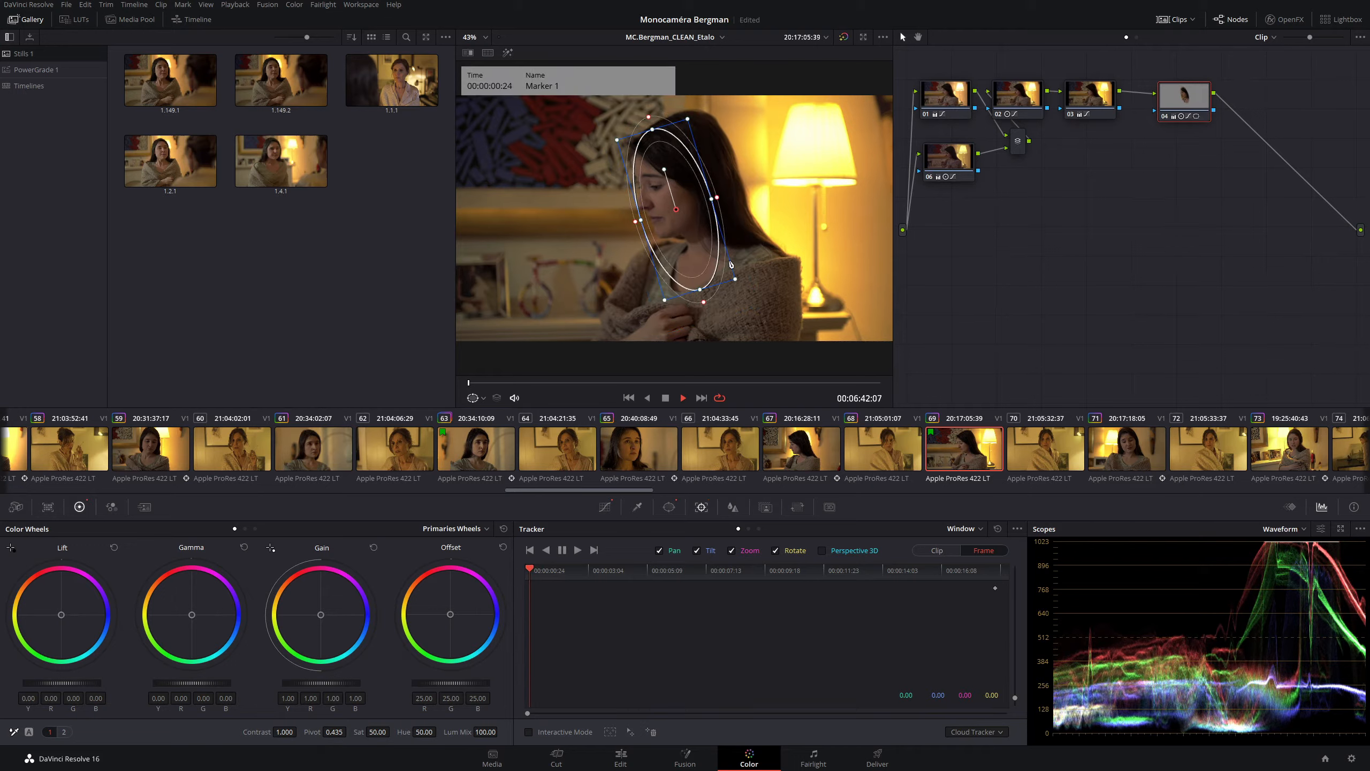
drag(735, 278, 756, 295)
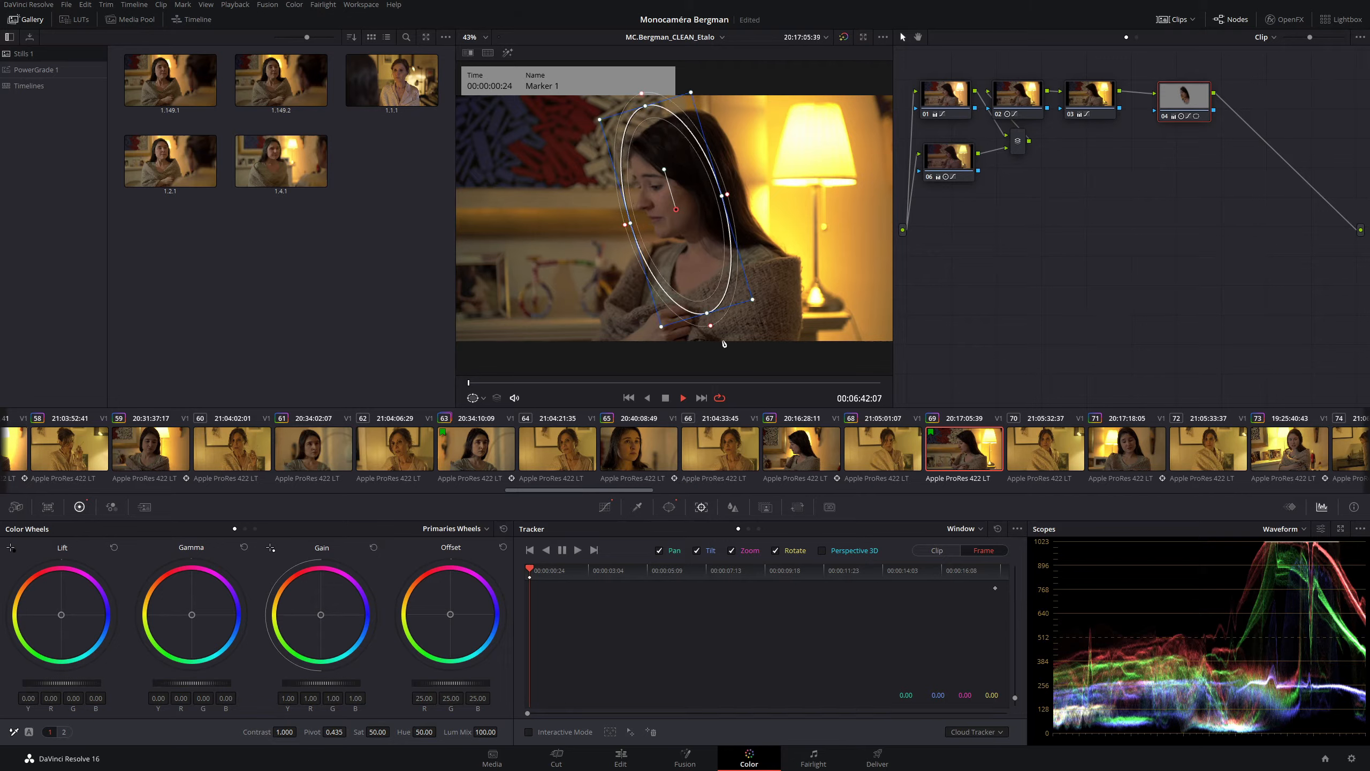
click(528, 732)
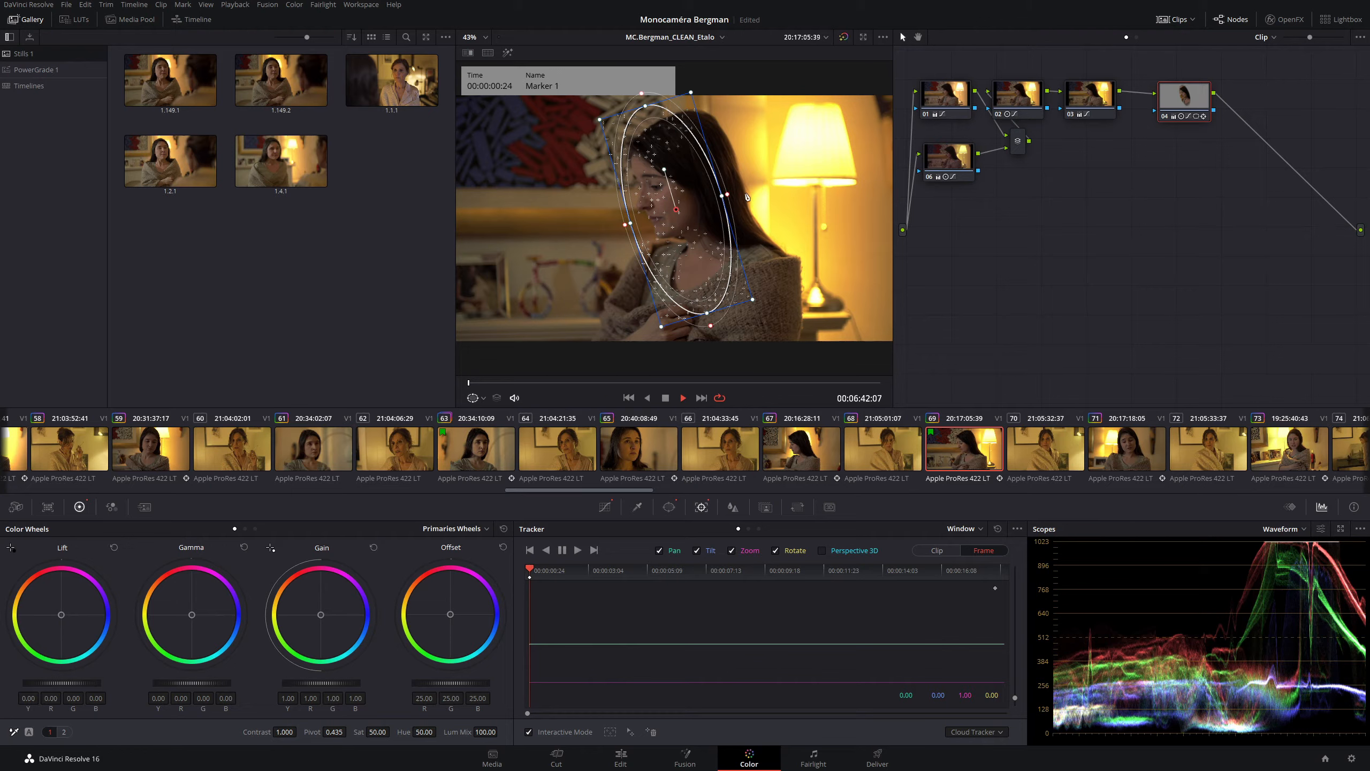
- Delete the tracking points on the background beside the top of the woman's hair
scroll(573, 240, up, 4)
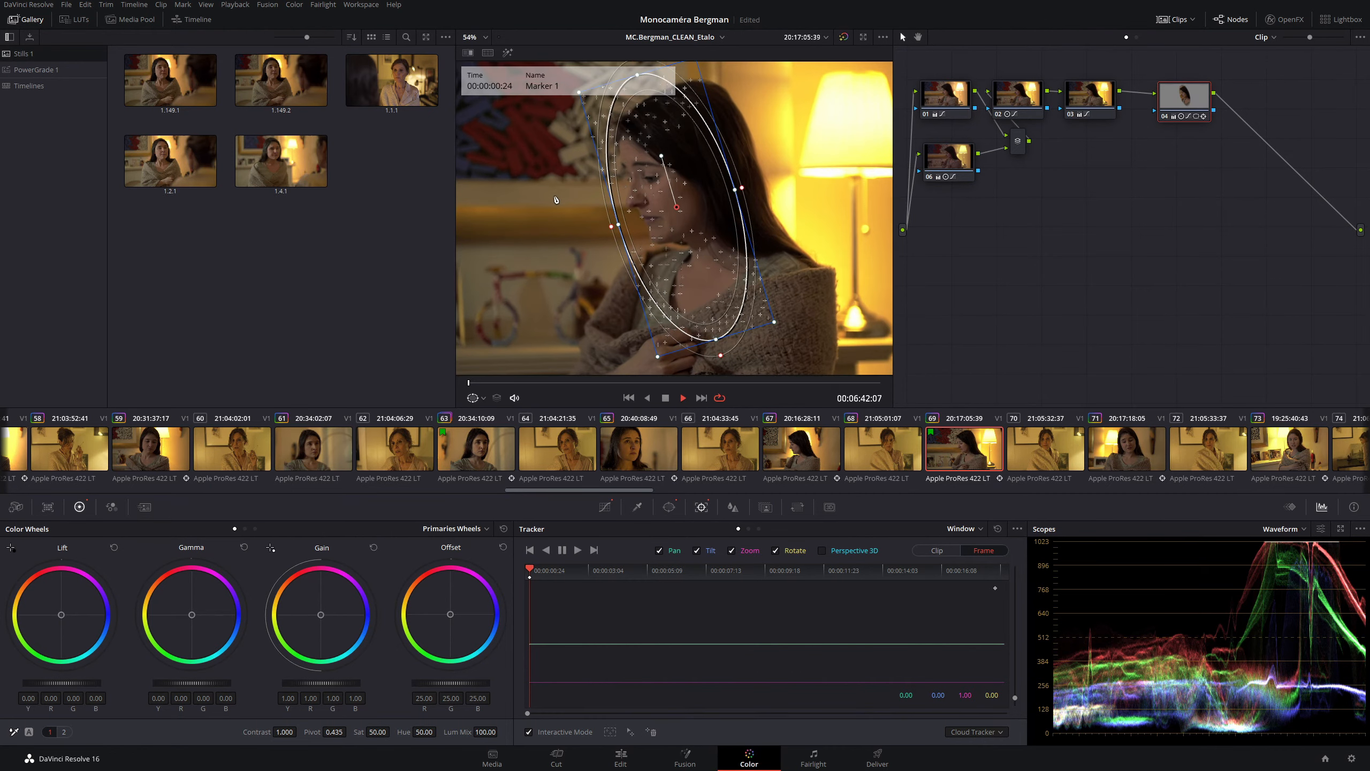
scroll(584, 268, up, 3)
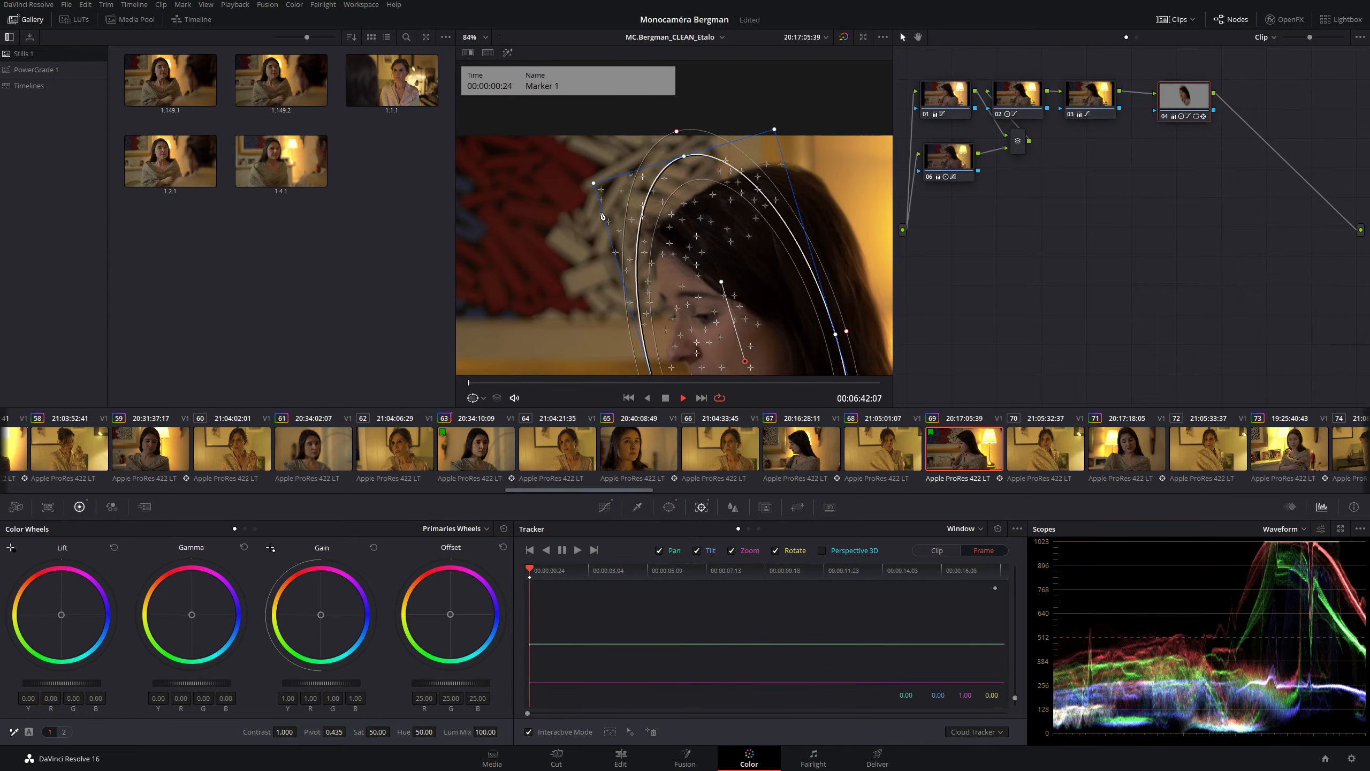
scroll(604, 215, up, 3)
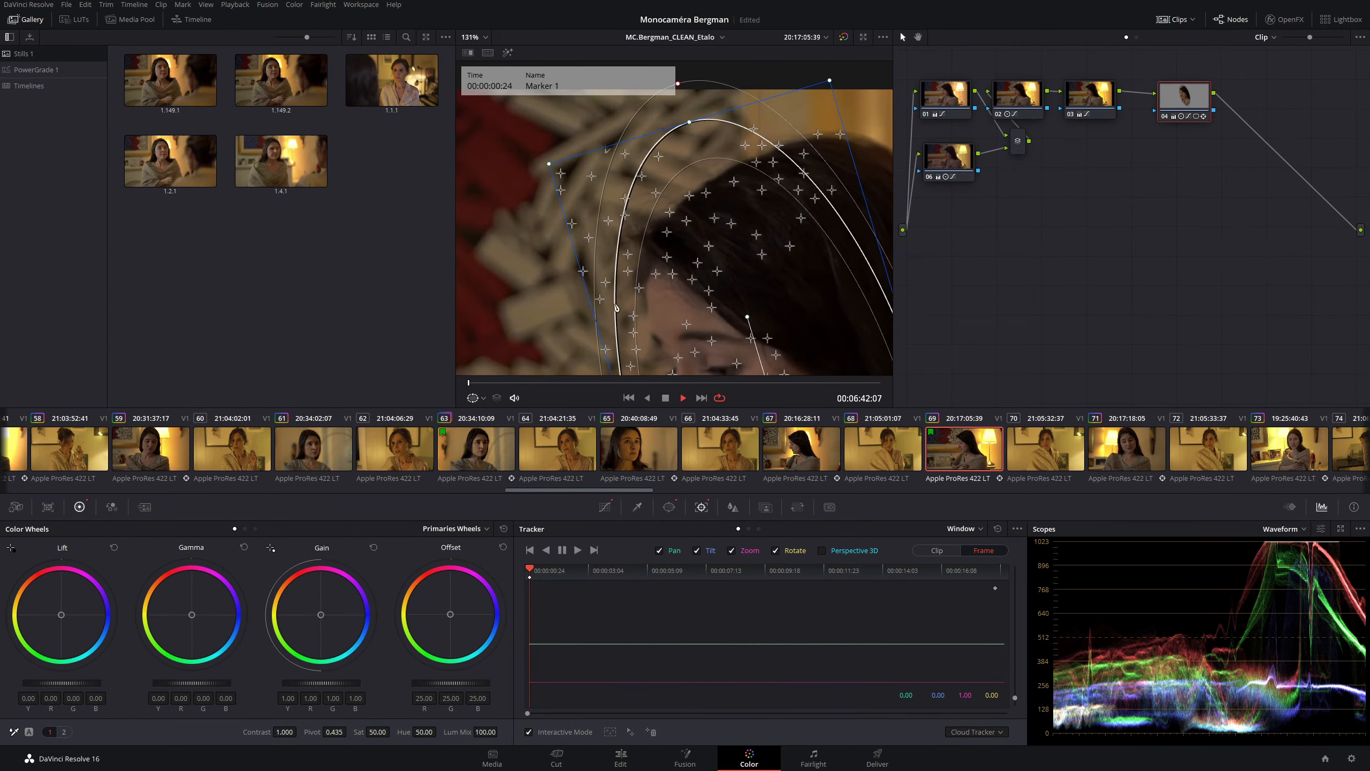
scroll(468, 256, down, 3)
scroll(497, 182, up, 1)
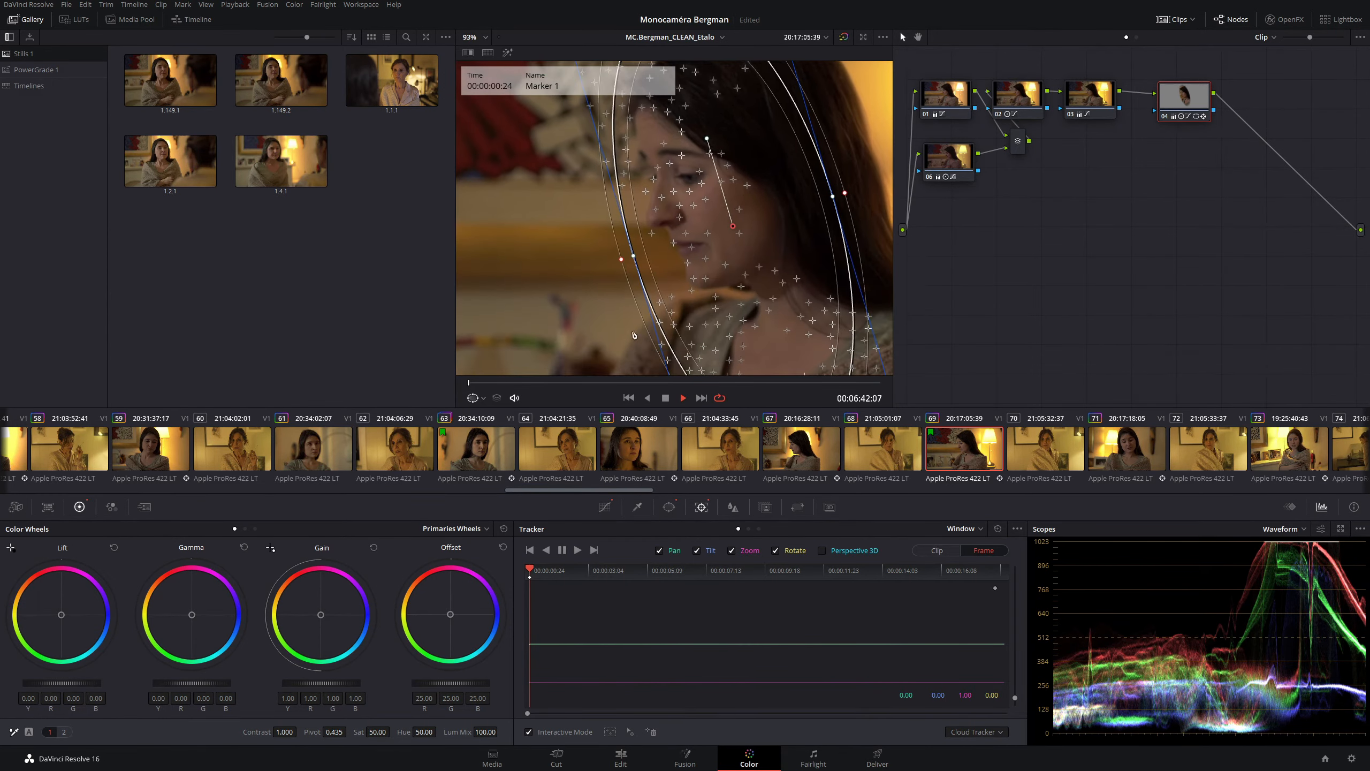
scroll(589, 287, down, 2)
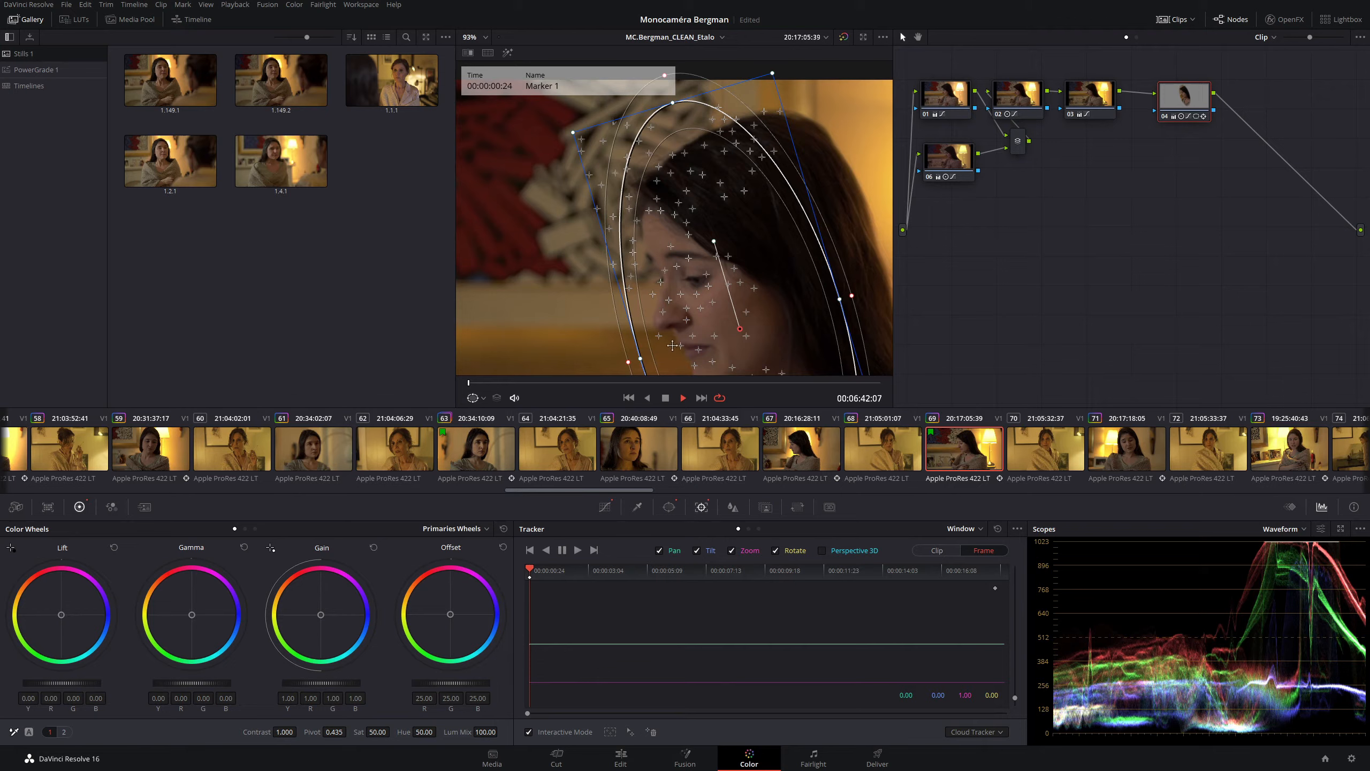
drag(548, 123, 658, 169)
click(652, 732)
- Delete the tracking points on the background in front of the woman's forehead and above her hair
drag(588, 153, 542, 192)
mouse_move(557, 142)
mouse_down()
mouse_move(638, 242)
mouse_move(641, 297)
mouse_up()
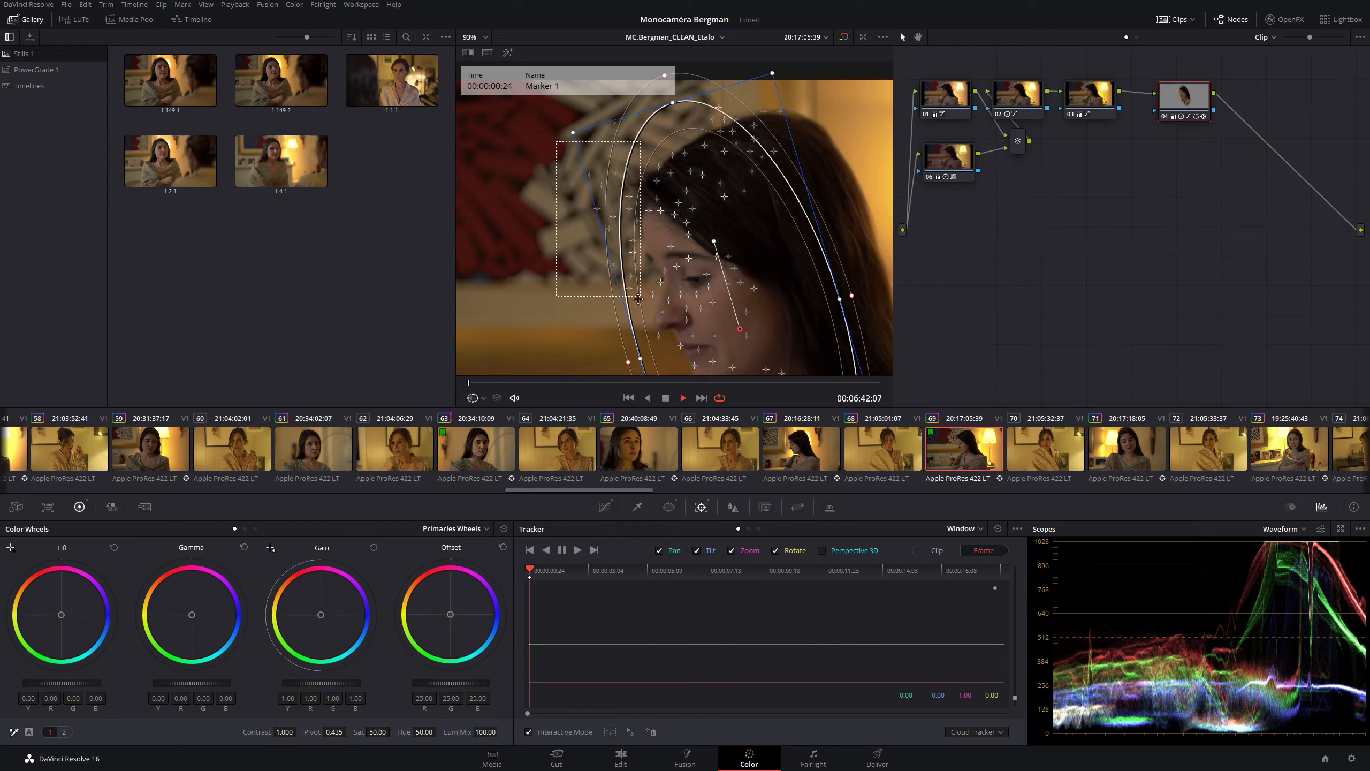
click(653, 732)
drag(797, 92, 706, 124)
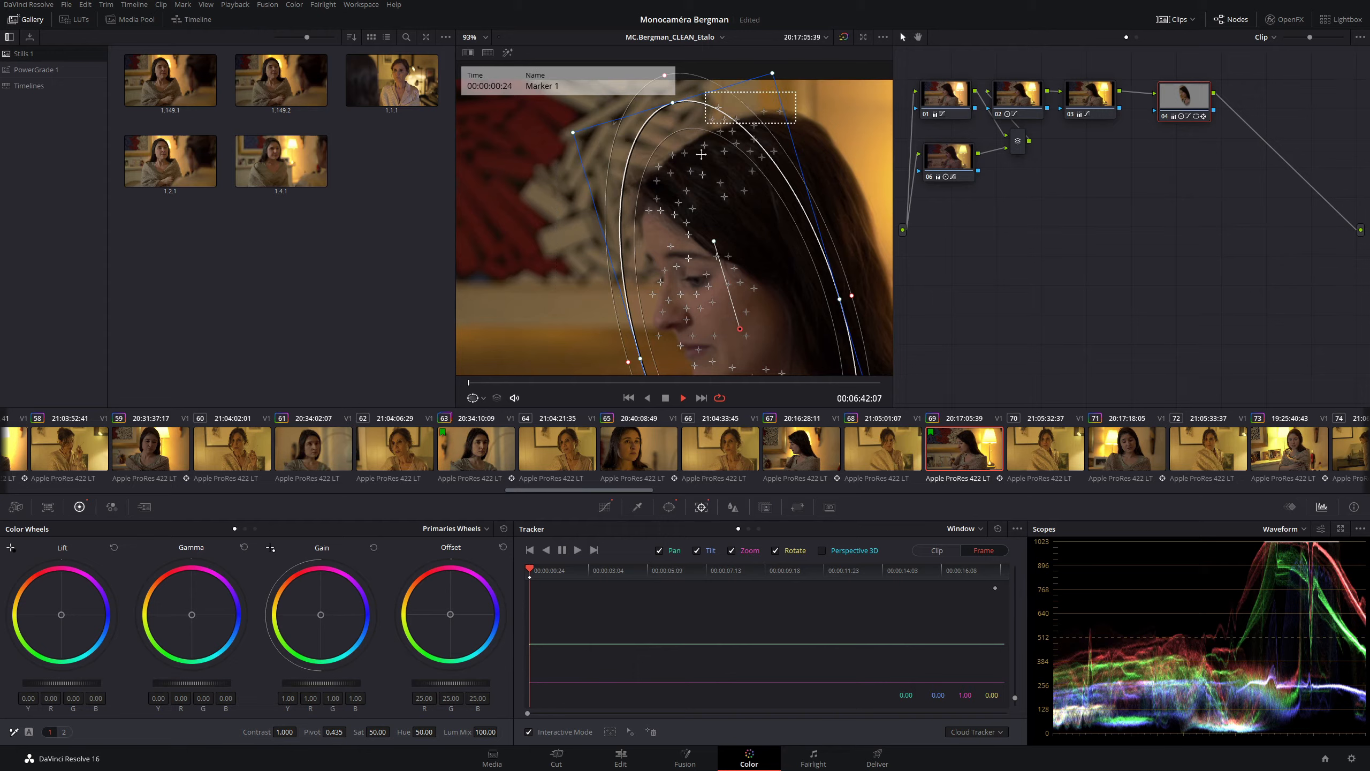
click(653, 733)
- Delete the tracking points below the chin and on the background in front of the woman's face, and save the project
drag(620, 371, 498, 165)
drag(612, 141, 688, 183)
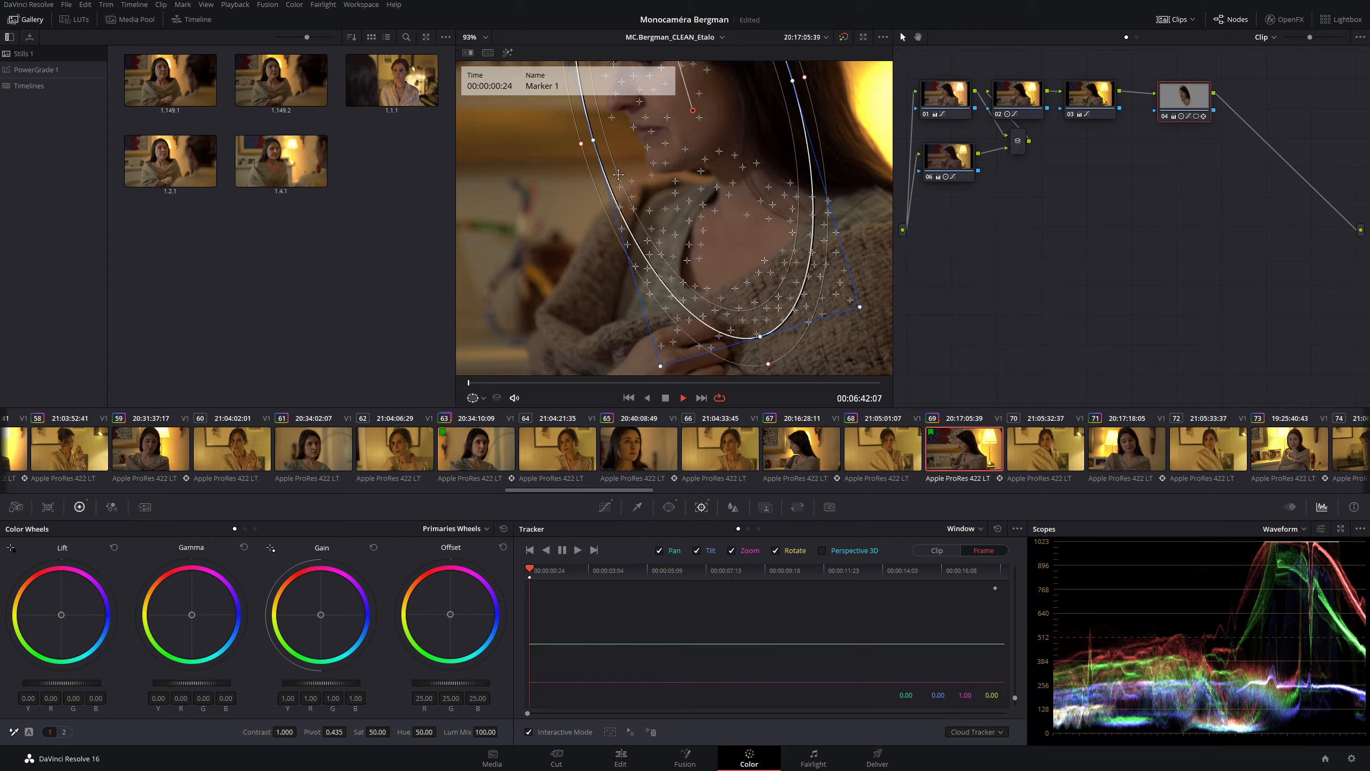
drag(577, 177, 733, 209)
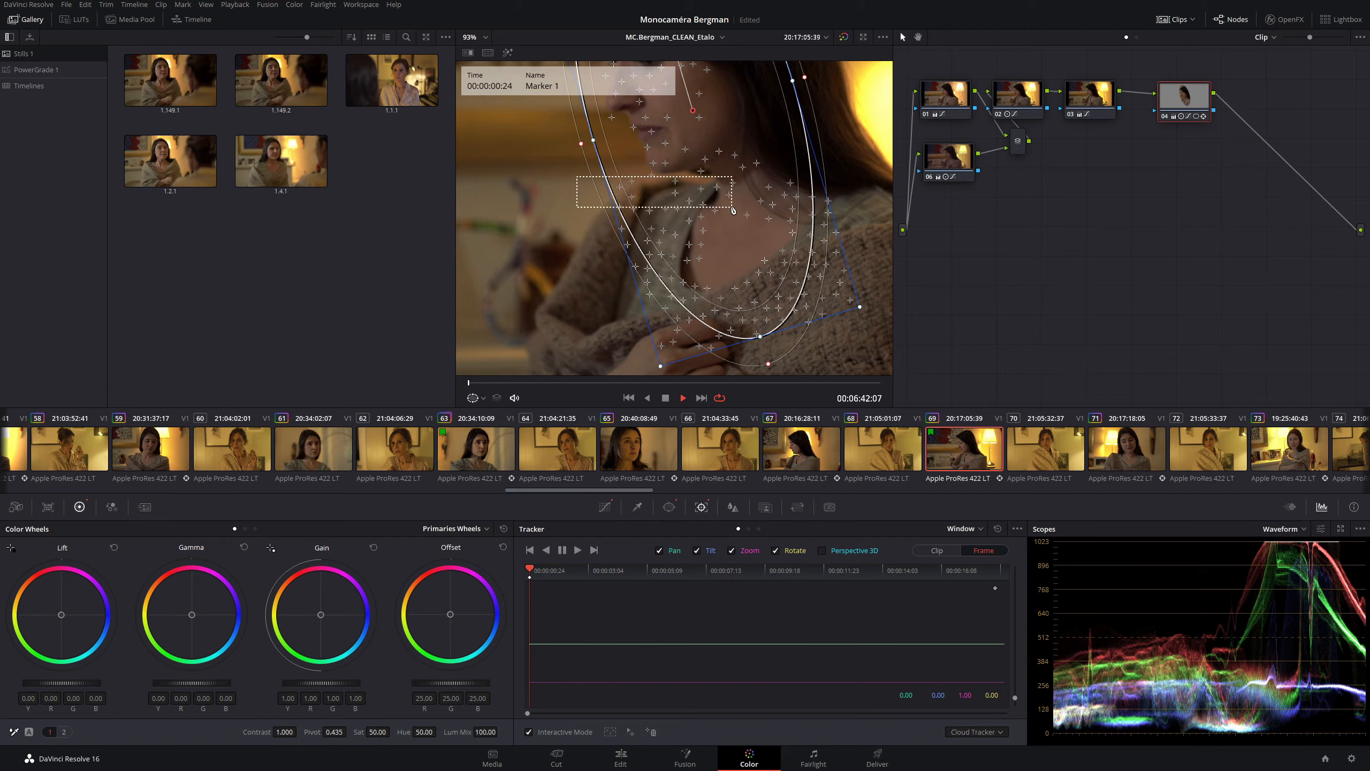
click(652, 731)
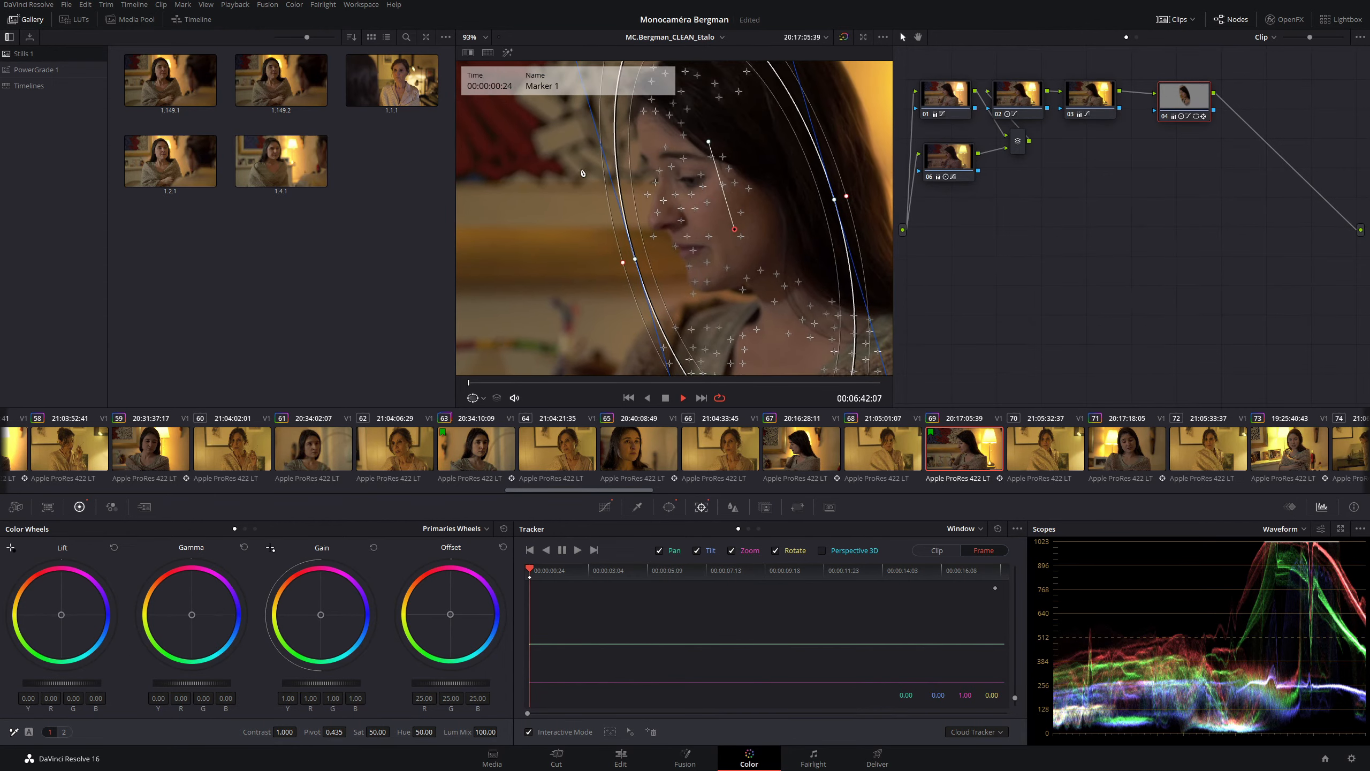
drag(580, 169, 658, 263)
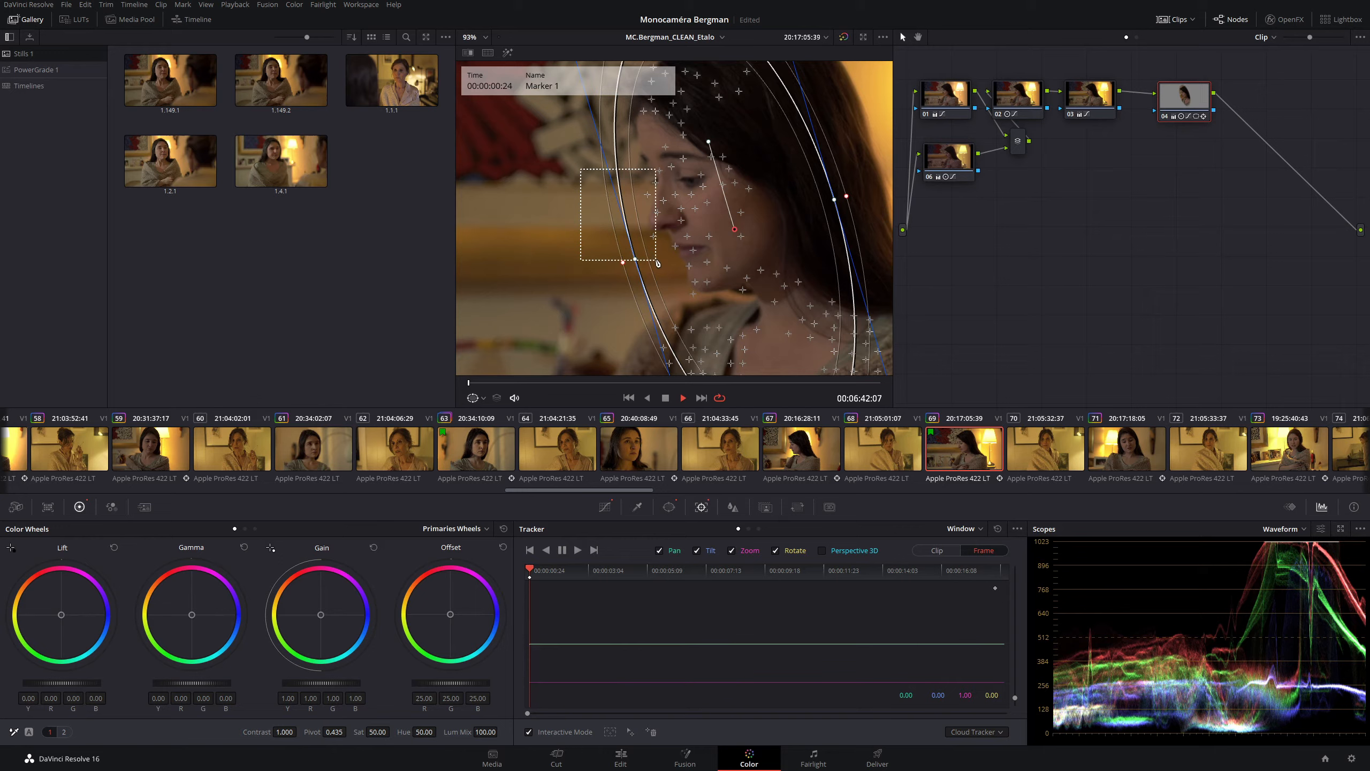
click(653, 732)
key(ctrl+s)
- Insert extra tracking points on the bare skin of the woman's chest, and delete the points over her hands
drag(558, 272, 523, 171)
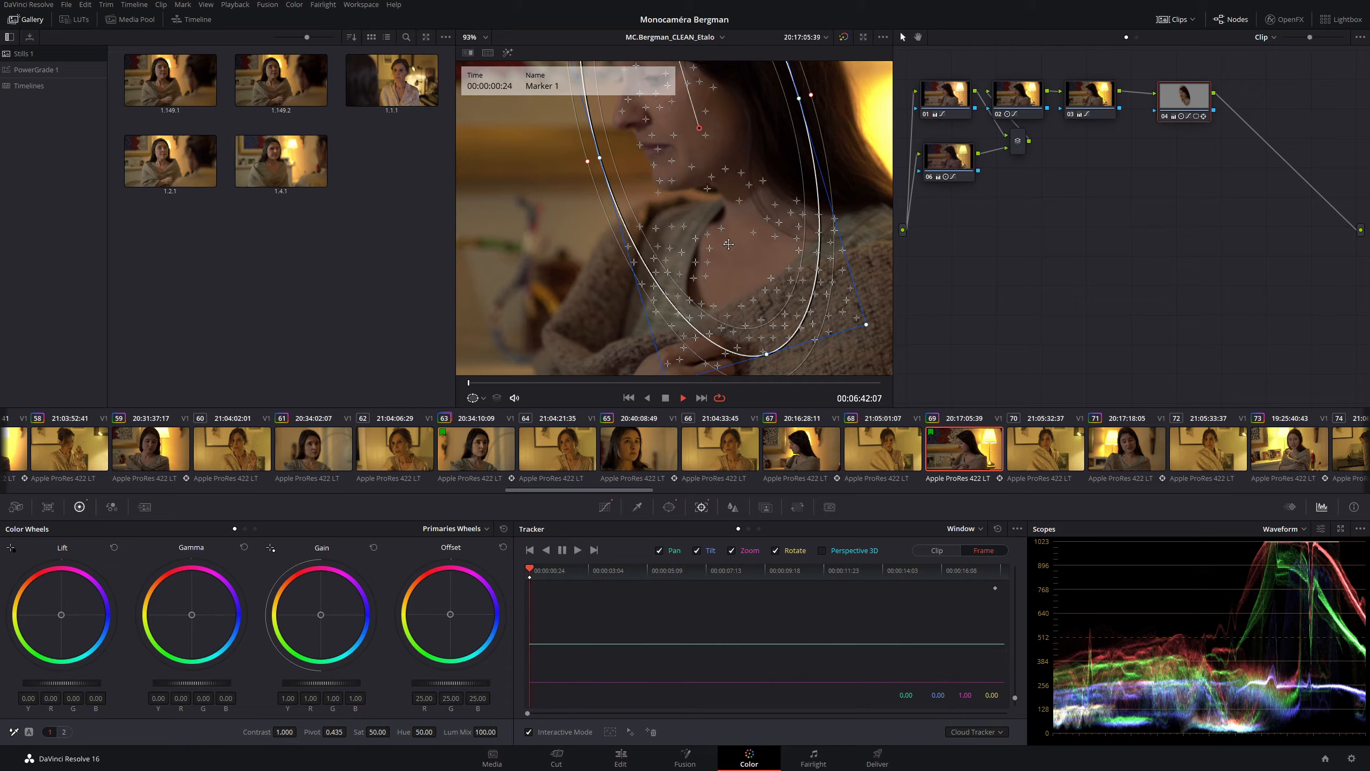
drag(724, 242, 769, 284)
click(609, 733)
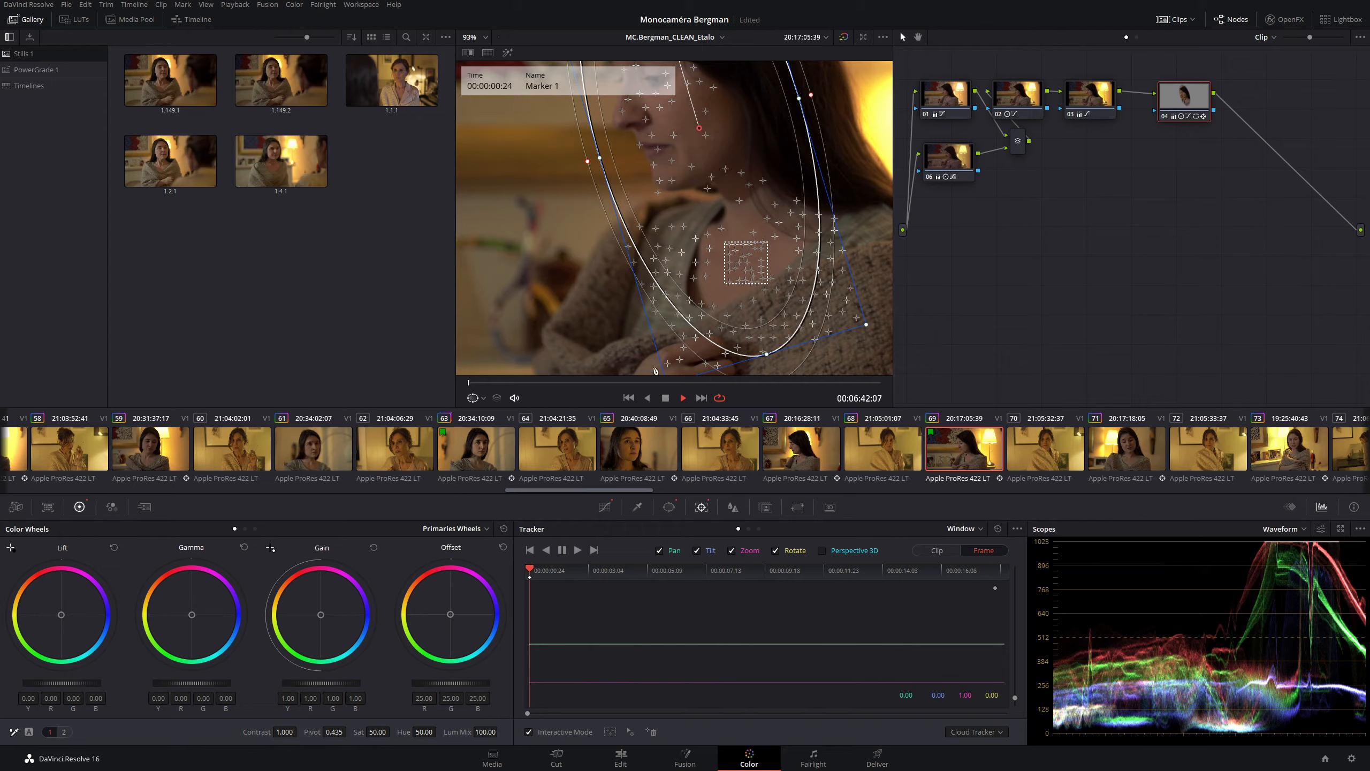
drag(623, 326, 736, 396)
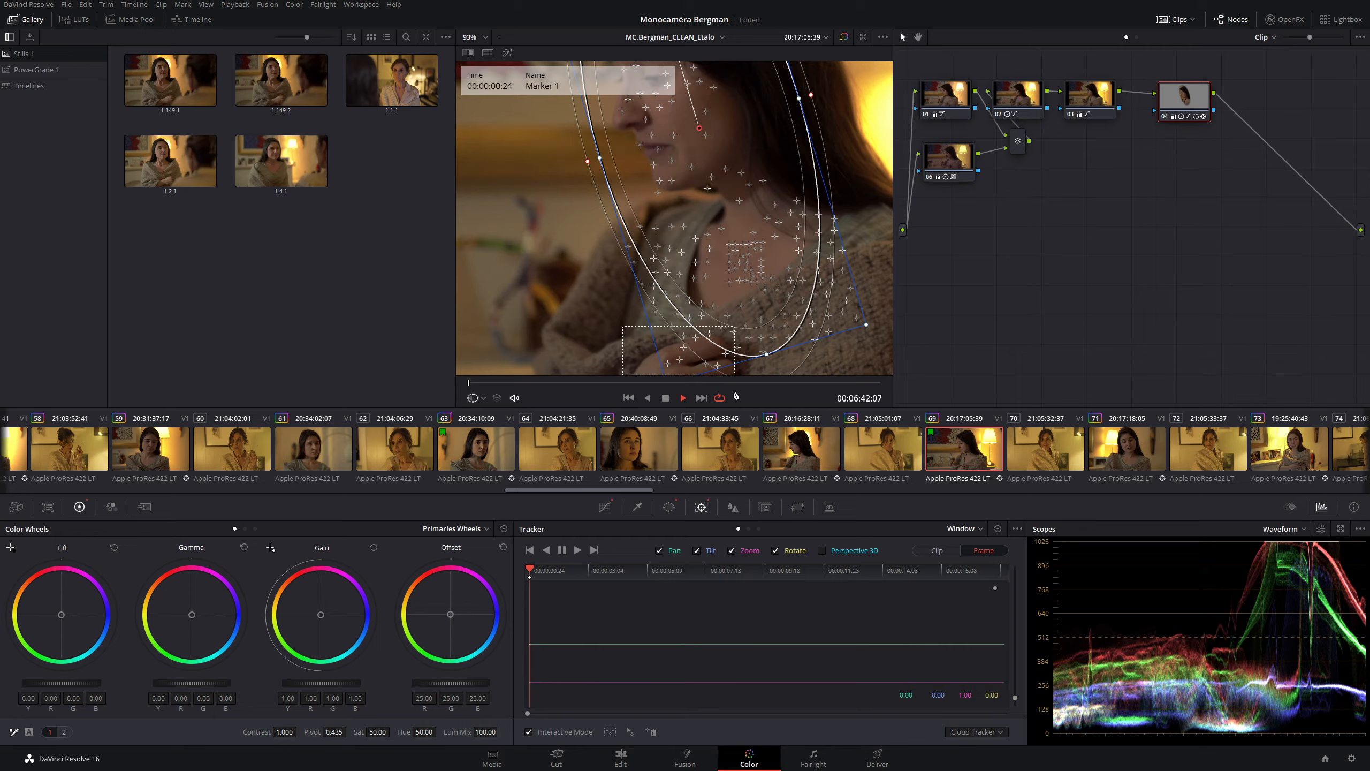
click(653, 732)
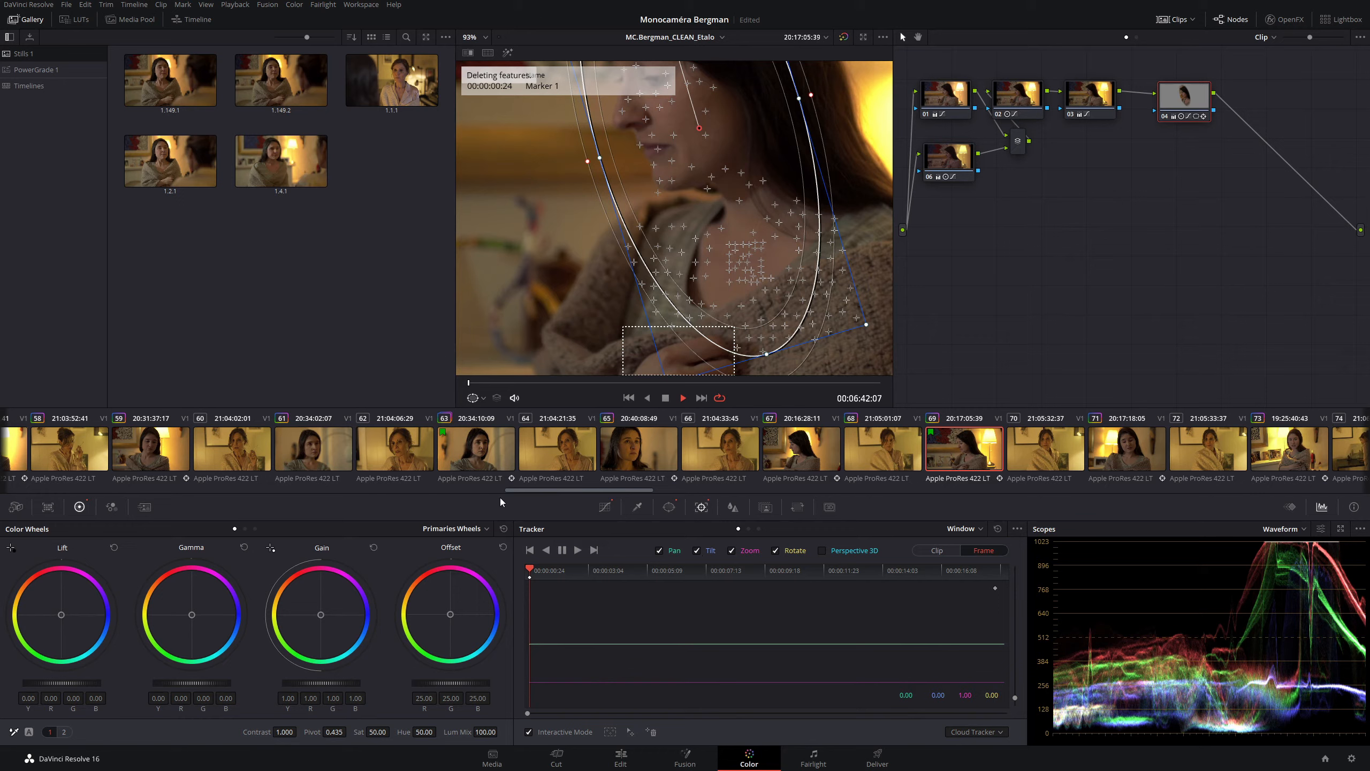
- Track the oval window forward to the end of clip 69 using the edited tracking points
click(486, 38)
click(471, 55)
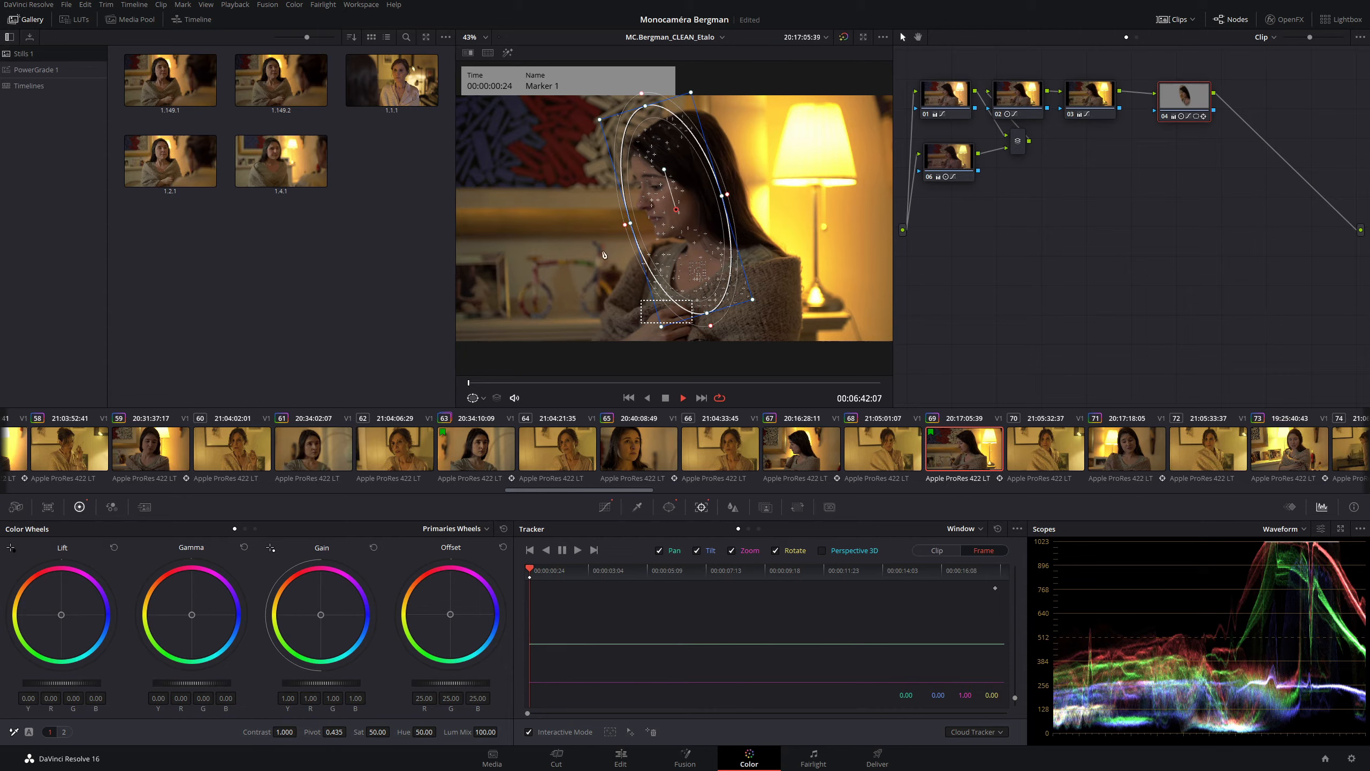
click(577, 551)
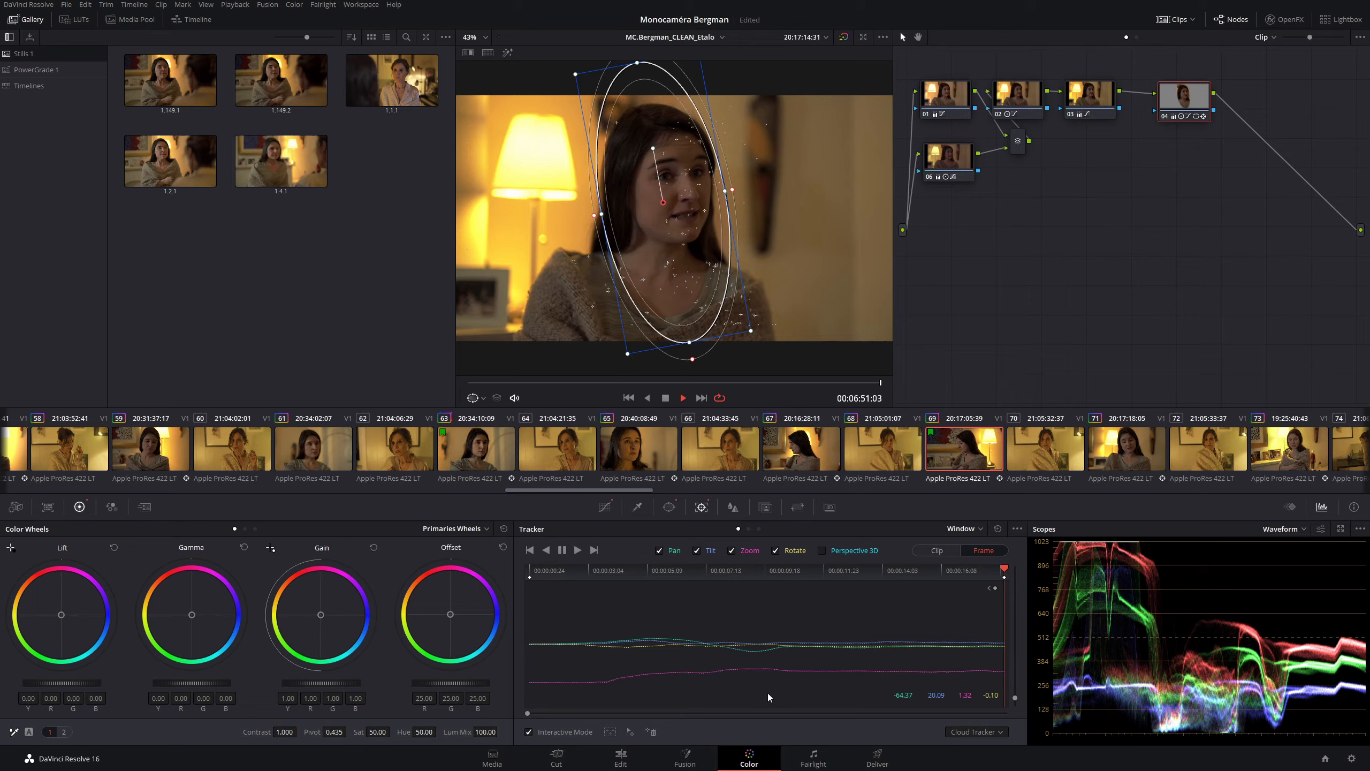
- Save the project and open clip 10 near the beginning of the timeline
key(ctrl+s)
drag(576, 490, 62, 487)
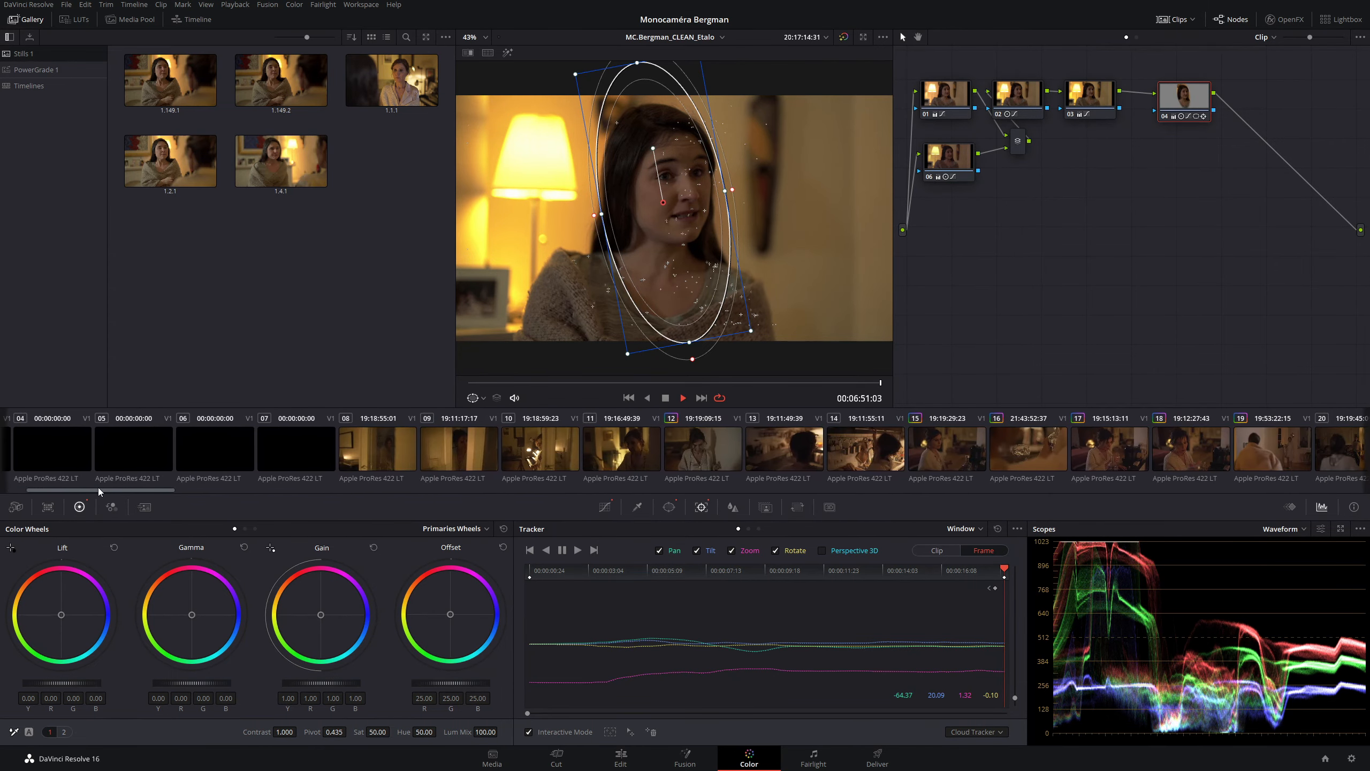
click(717, 451)
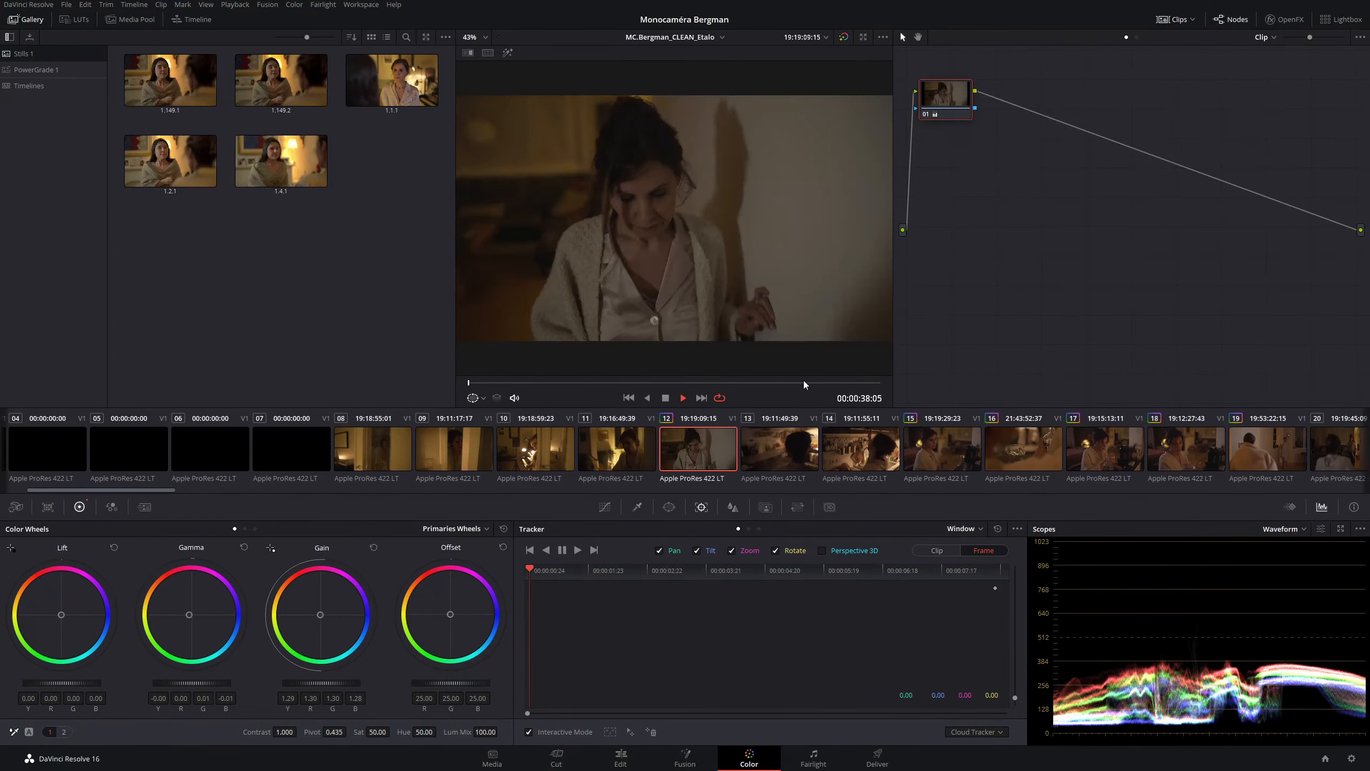
click(619, 444)
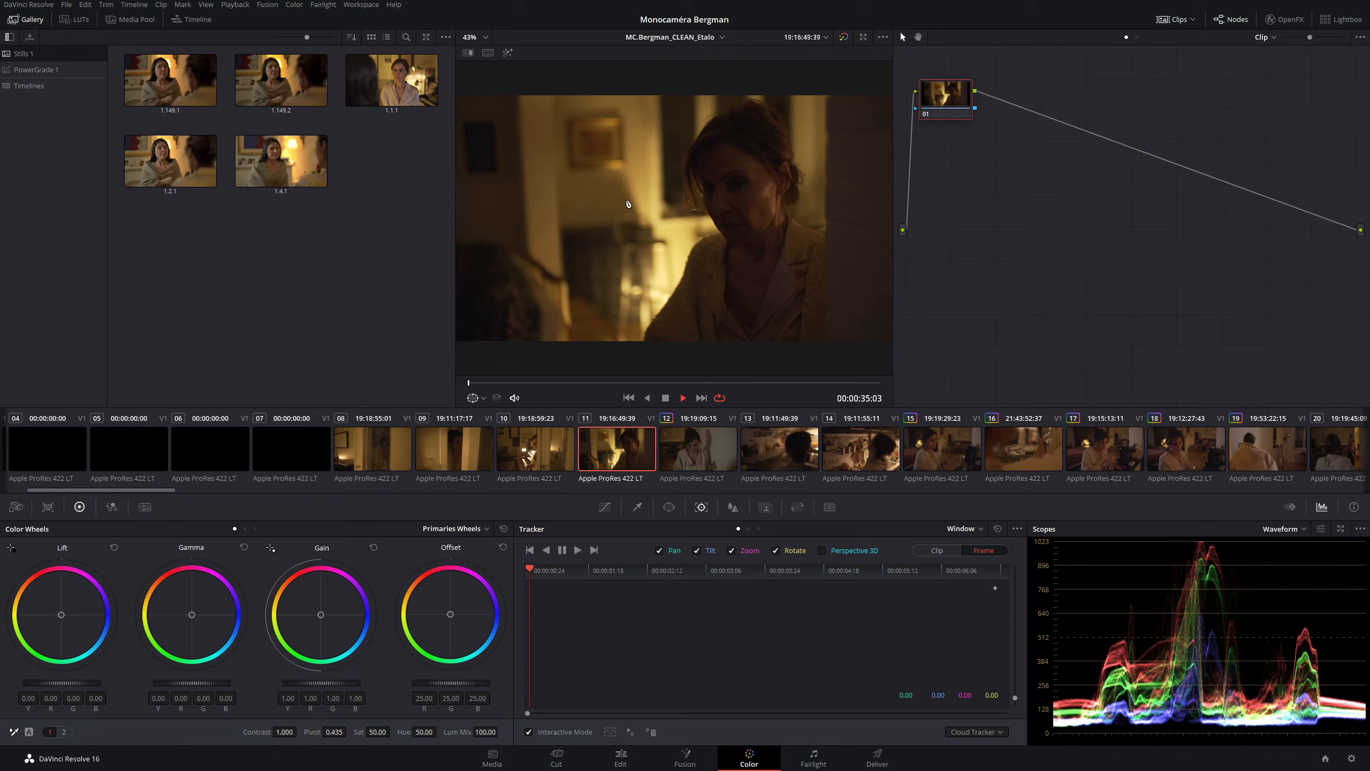
click(550, 450)
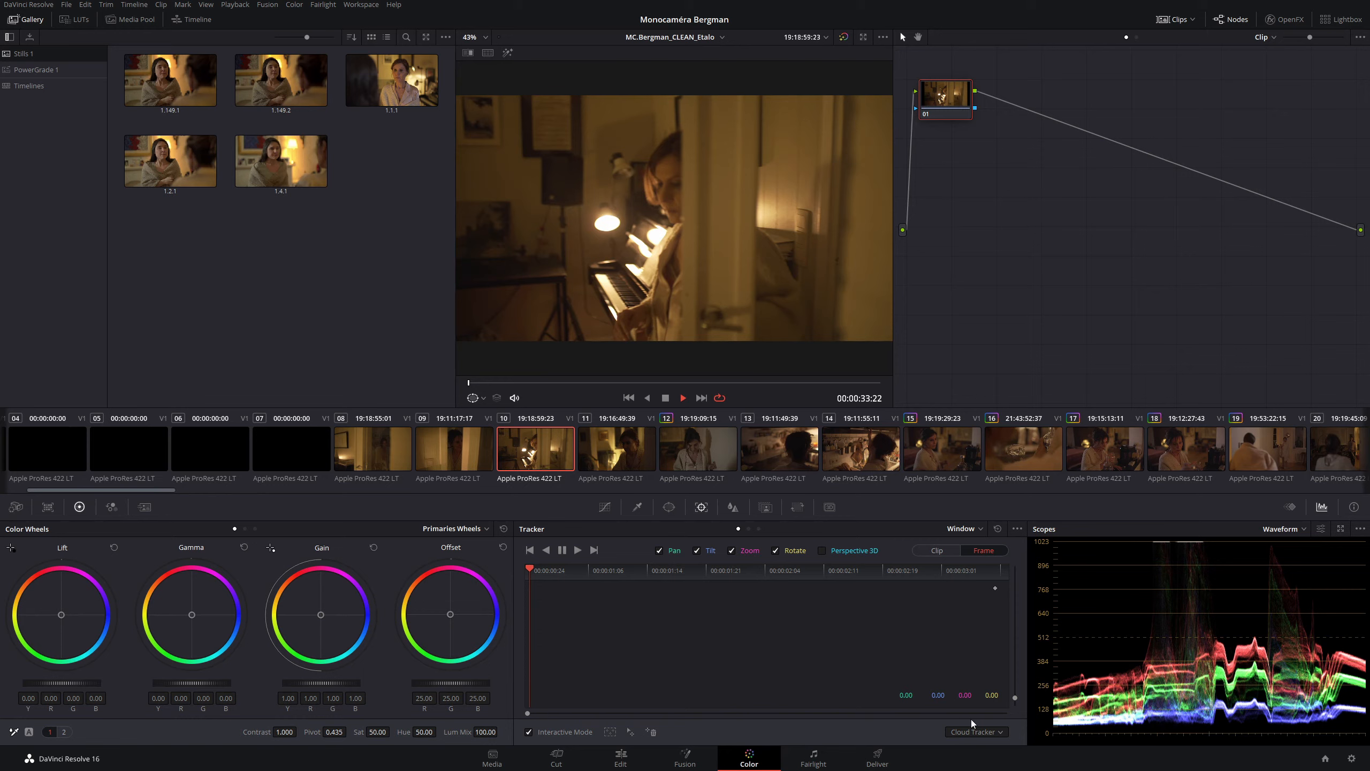
- Set clip 10's tracker to Point Tracker and place a tracking point on the bright lamp beside the piano
click(1001, 732)
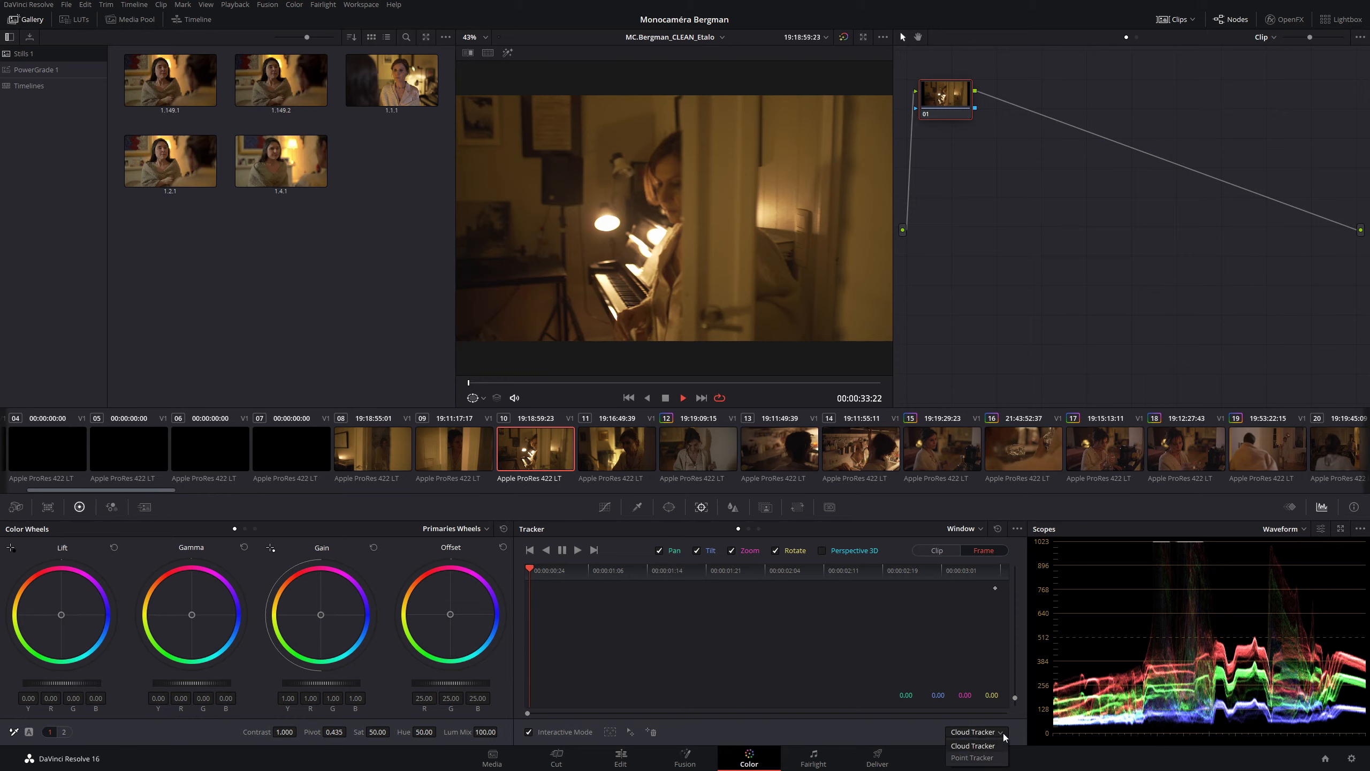
click(972, 758)
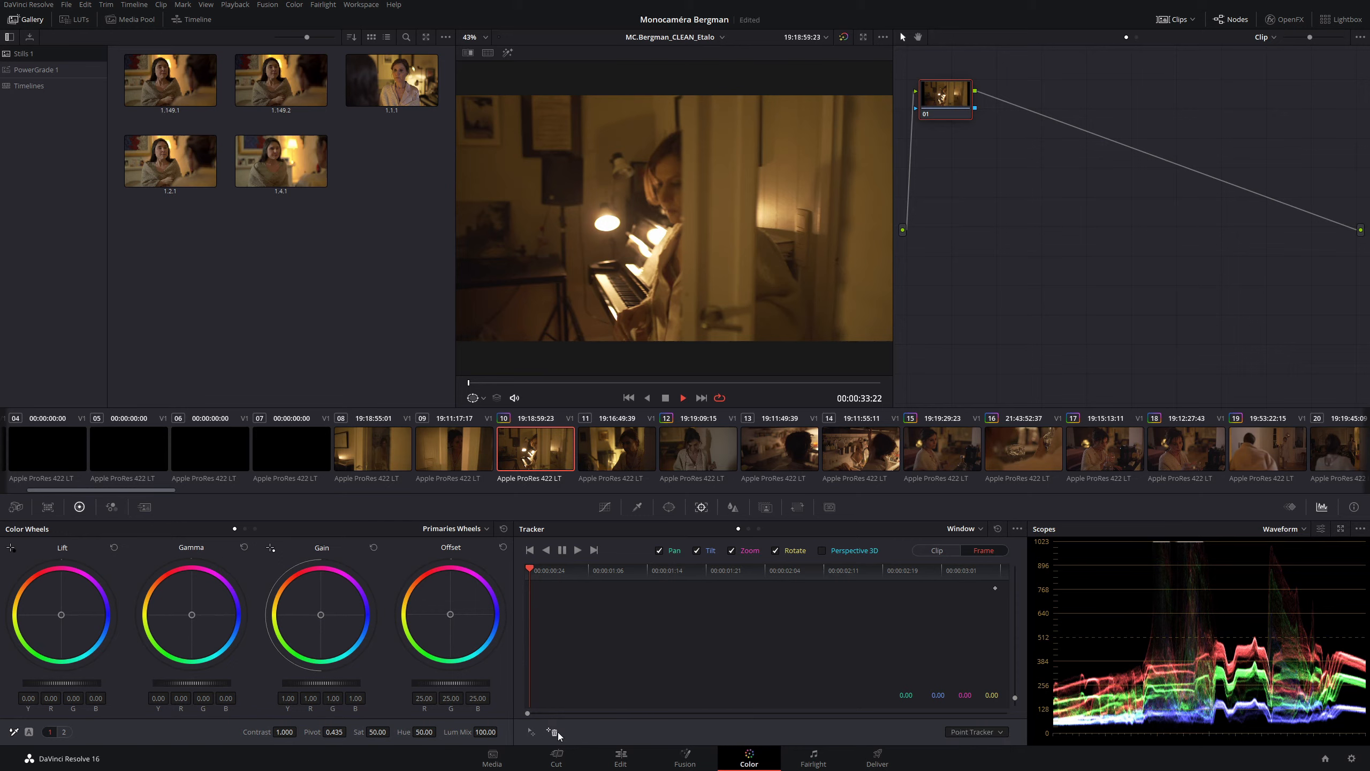
click(531, 731)
scroll(657, 230, up, 4)
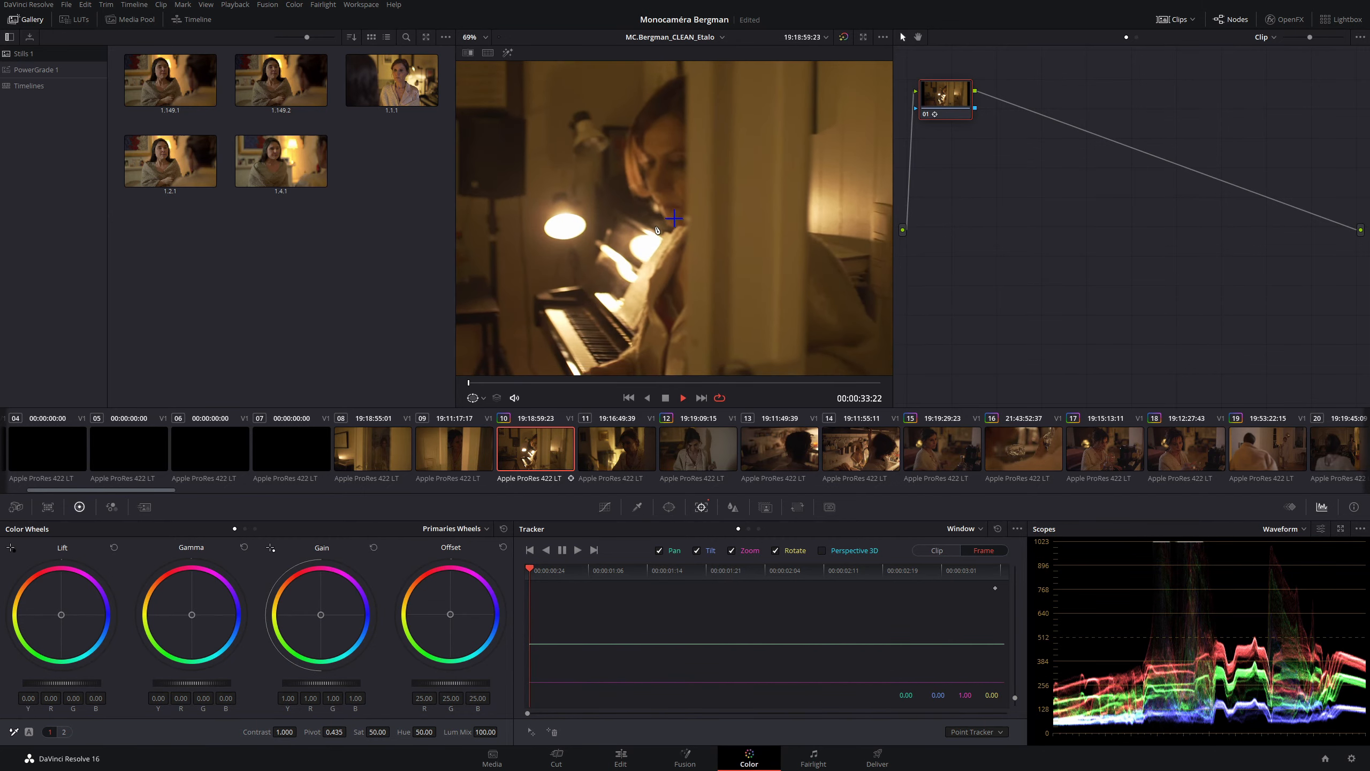
scroll(658, 230, up, 2)
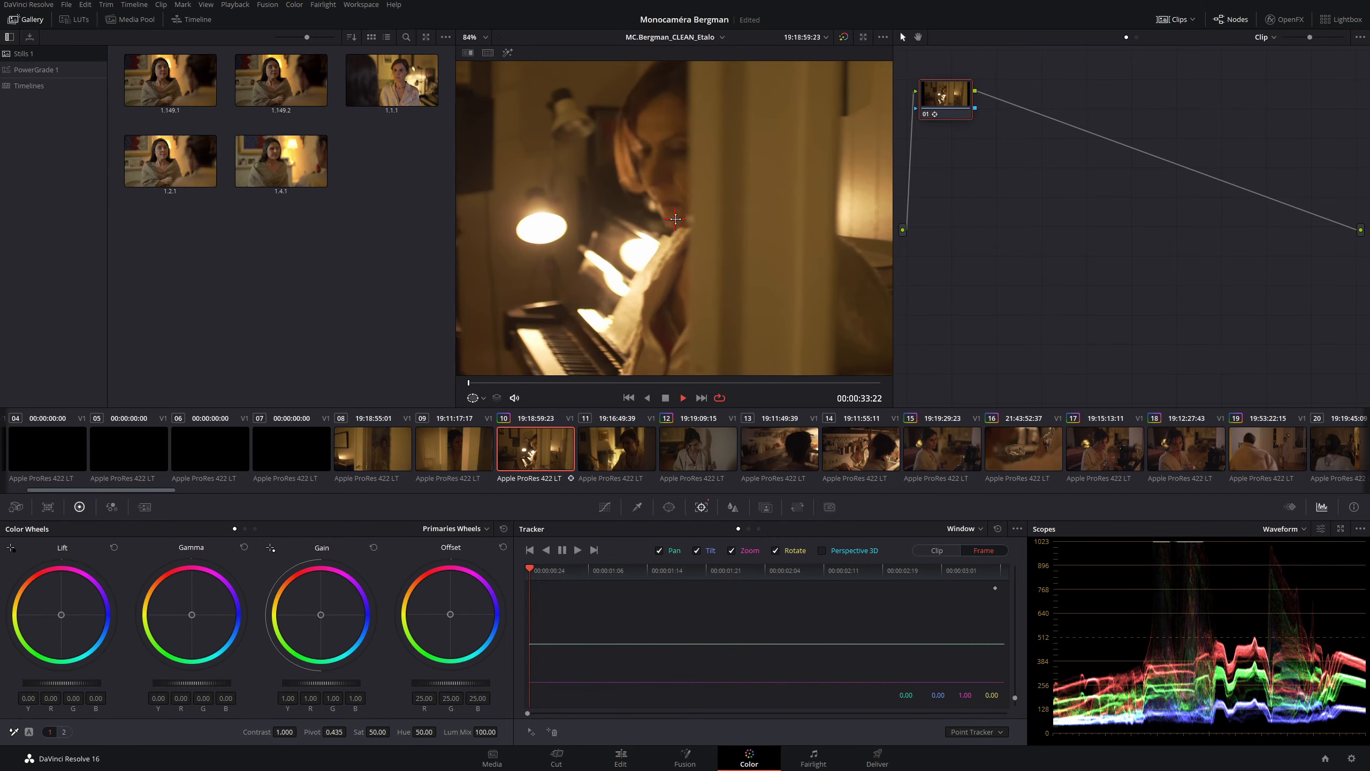
drag(674, 218, 541, 226)
- Try tracking clip 10's circular window forward with the lamp point, check the result, and clear the tracking data
click(578, 550)
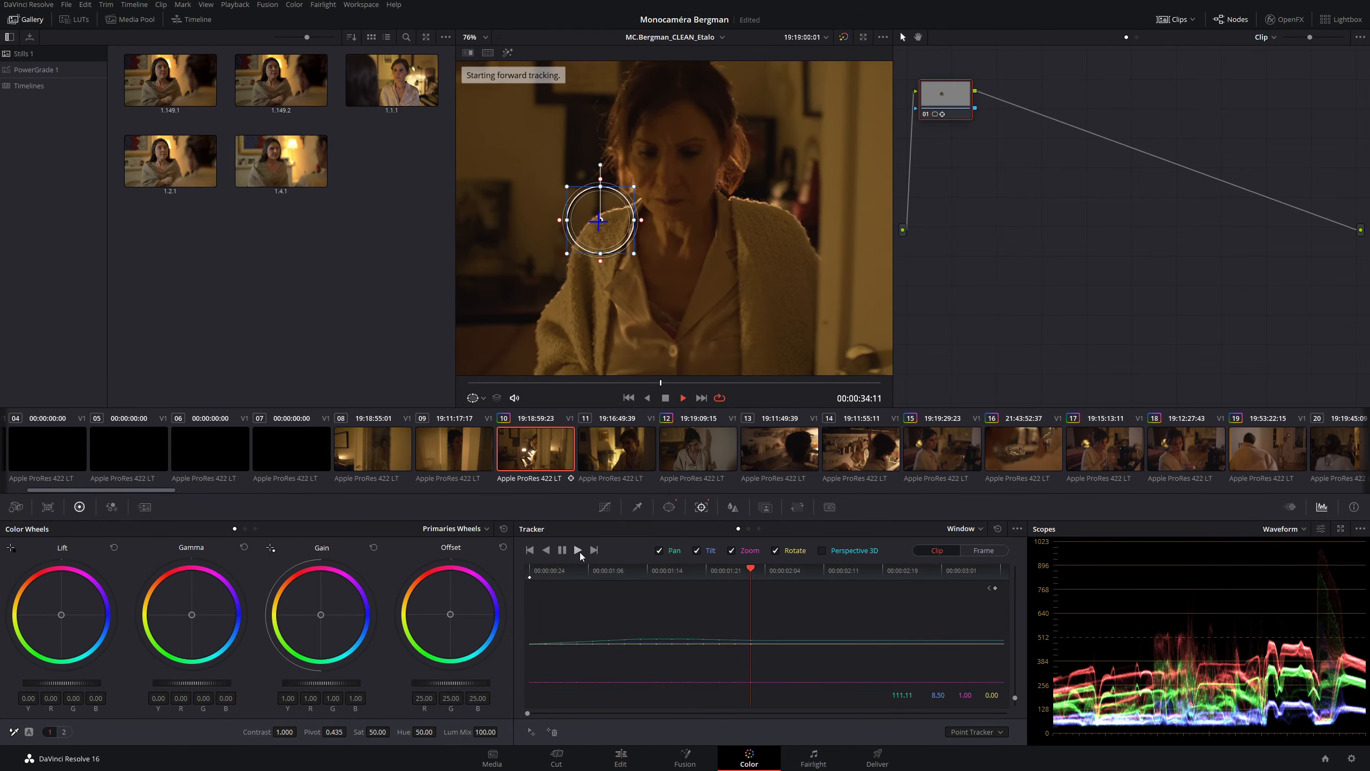
drag(747, 571, 585, 575)
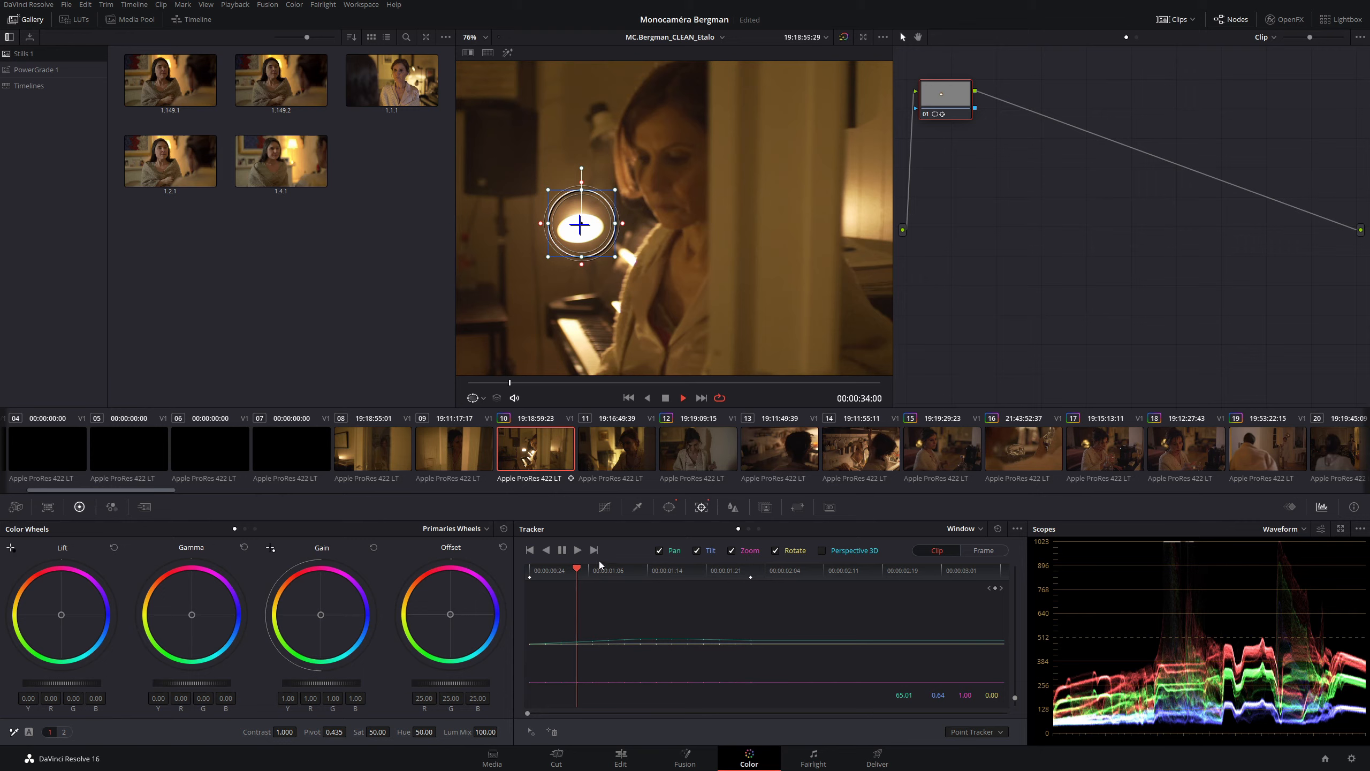
click(998, 529)
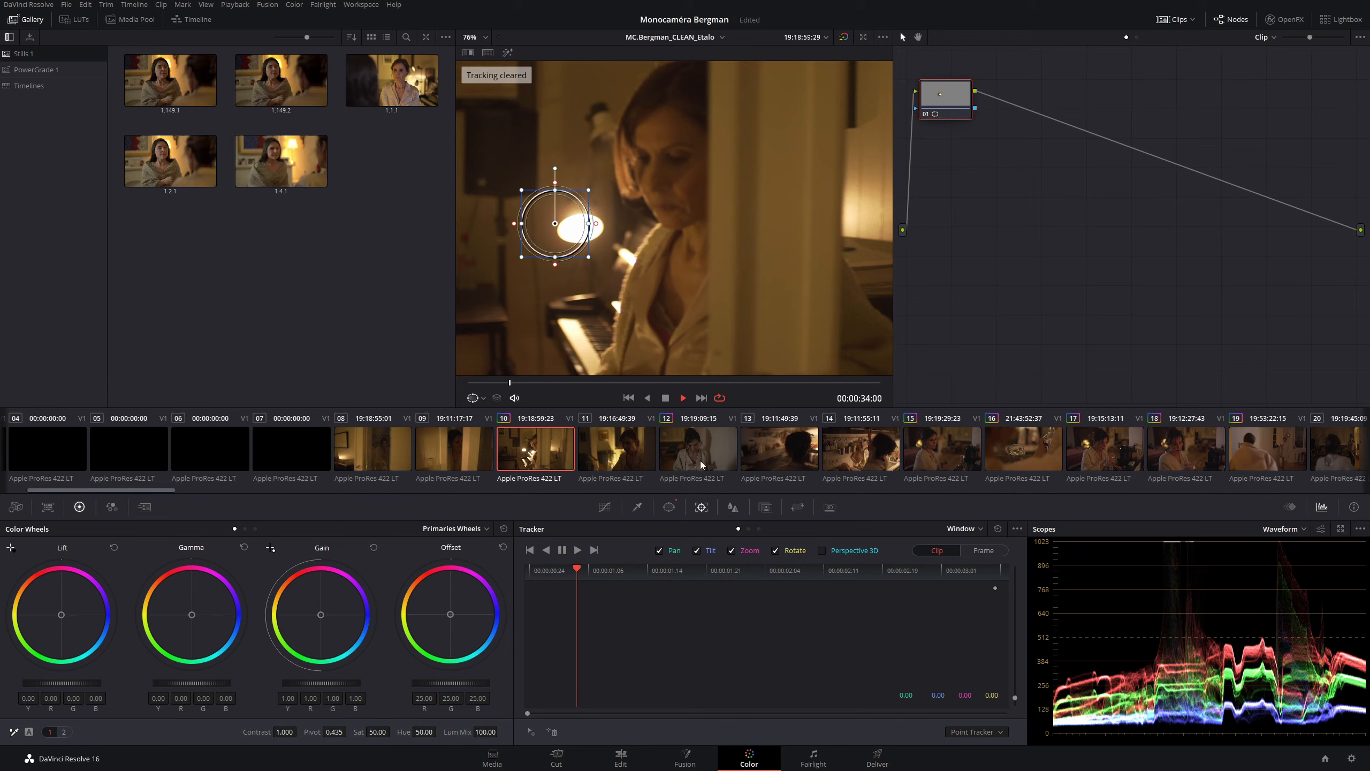
- At 00:00:35:18 in clip 11, draw a four-sided polygon window around the picture on the back wall
click(615, 449)
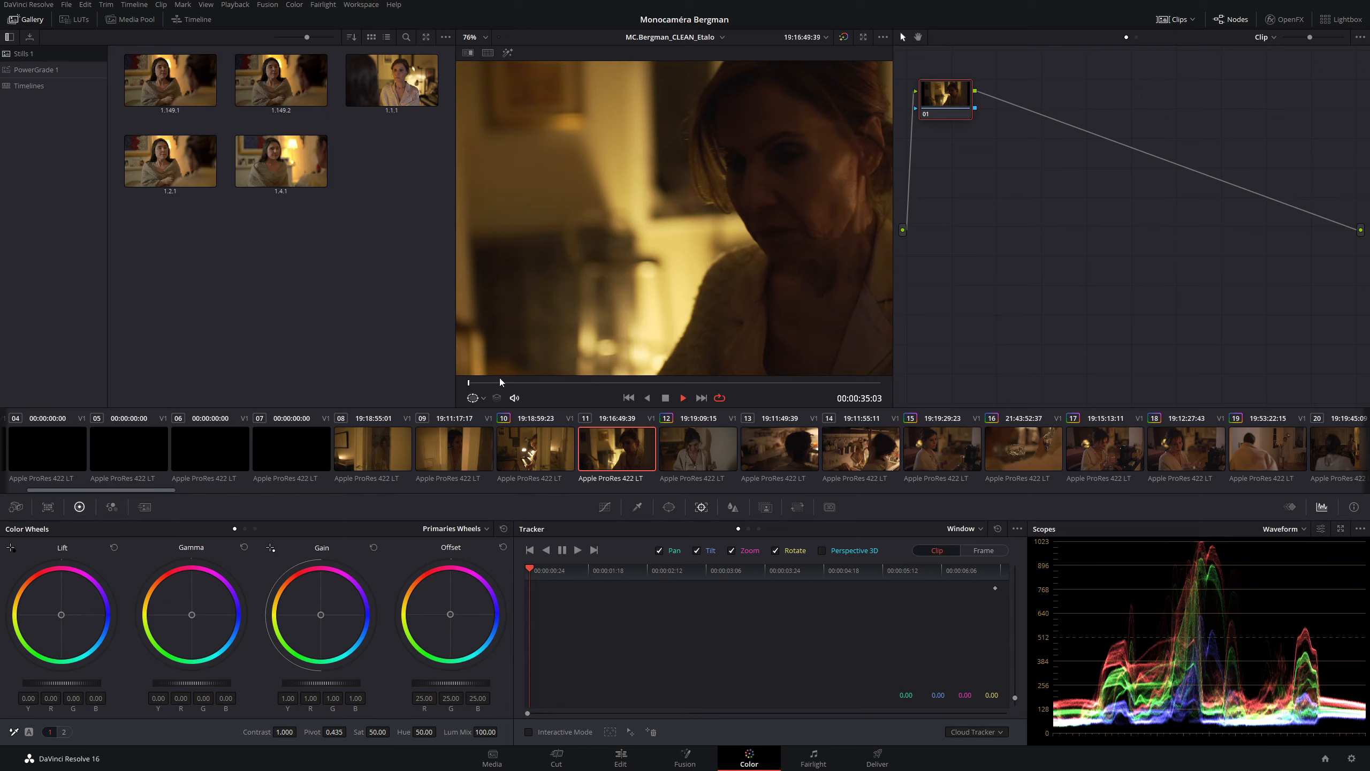
click(475, 37)
click(506, 149)
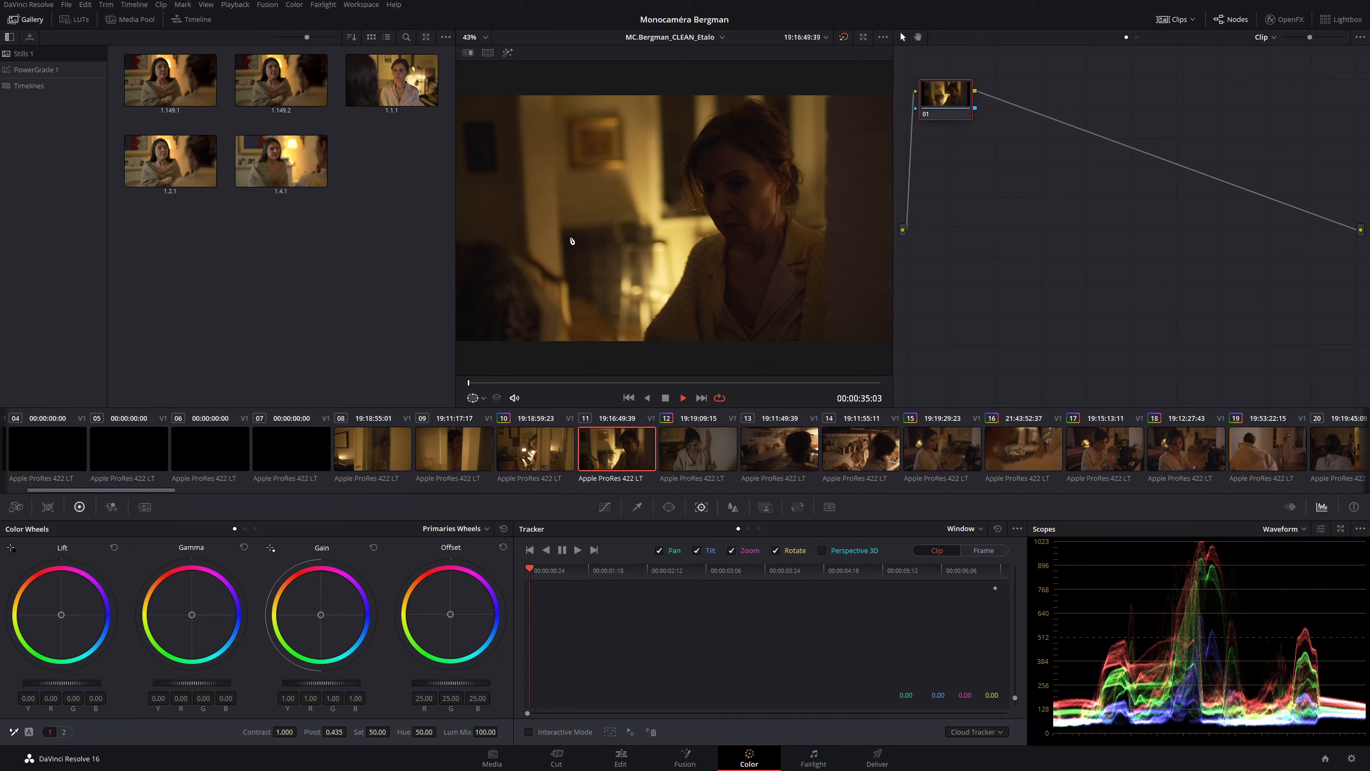
mouse_move(469, 383)
mouse_down()
mouse_move(650, 384)
mouse_move(552, 380)
mouse_up()
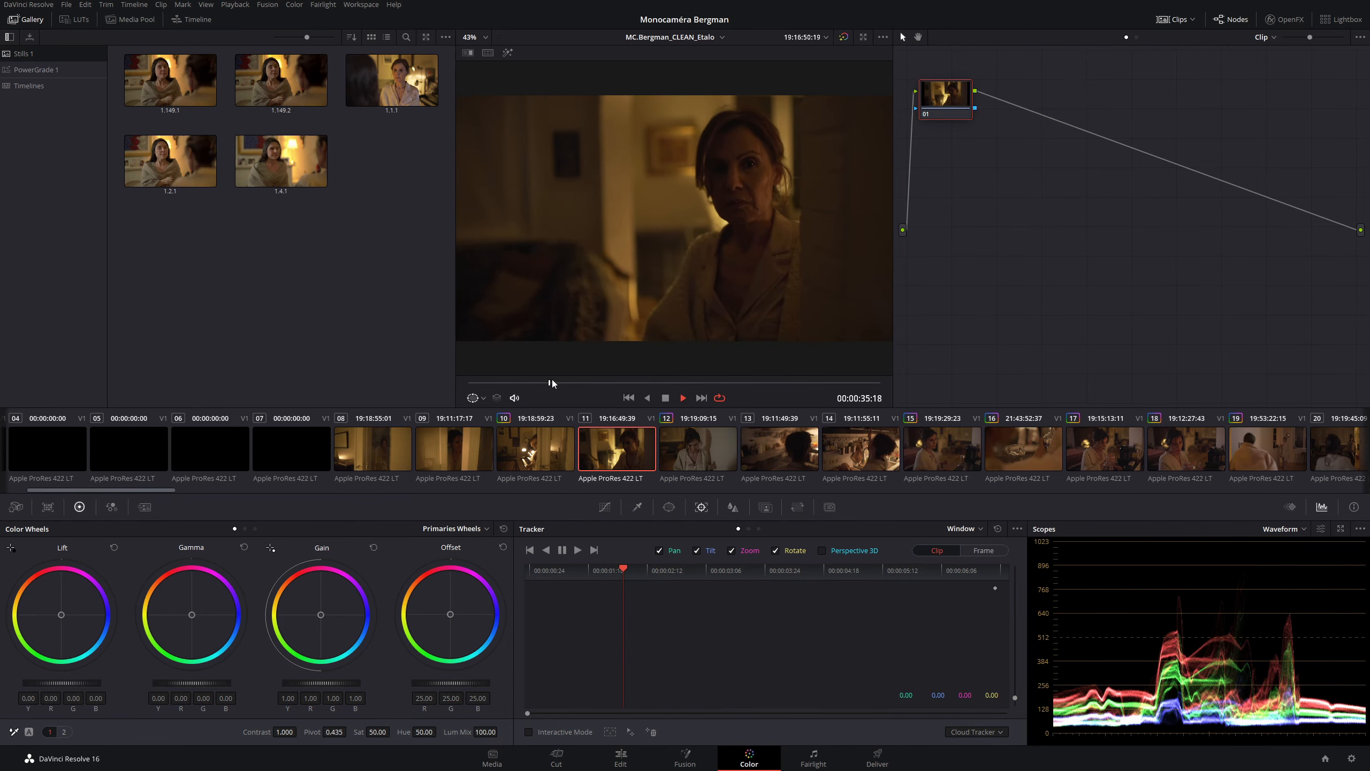
click(669, 506)
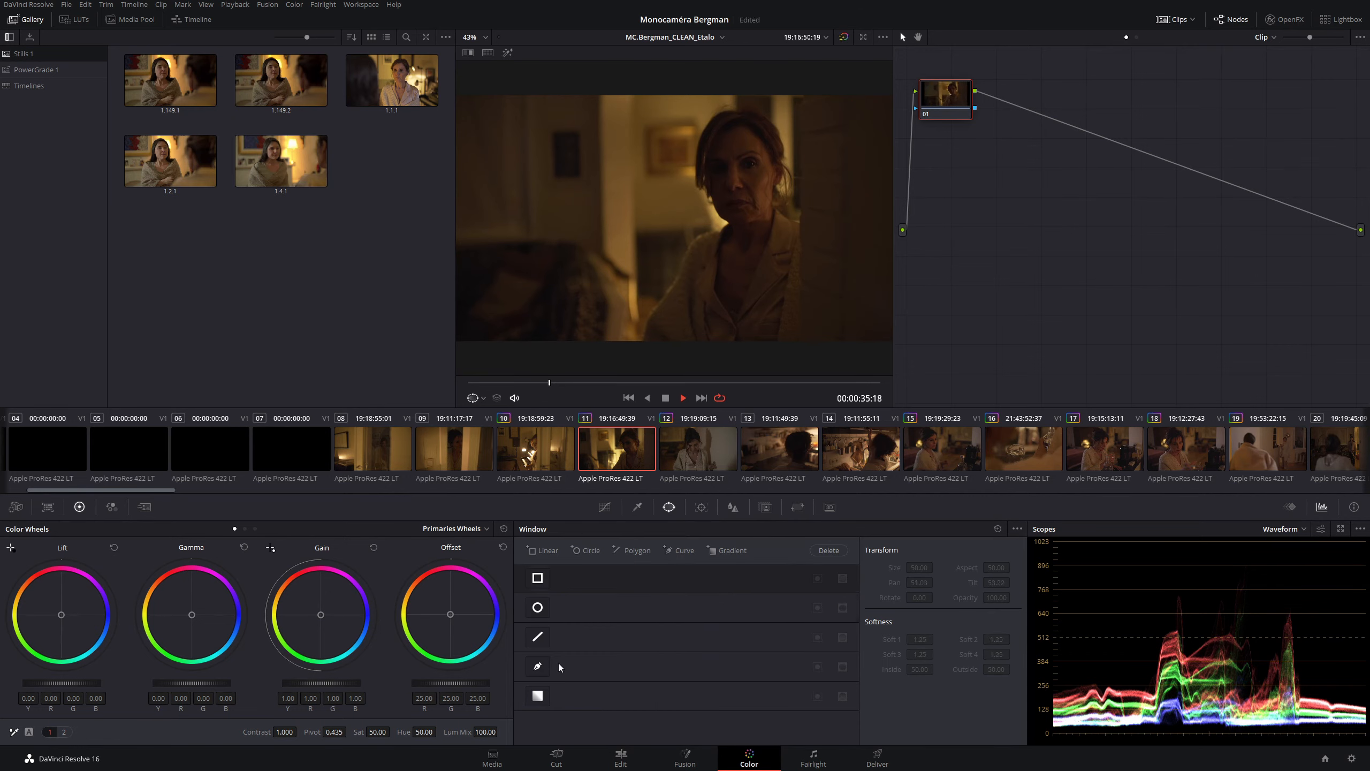
click(536, 639)
drag(611, 229, 666, 175)
drag(614, 105, 654, 134)
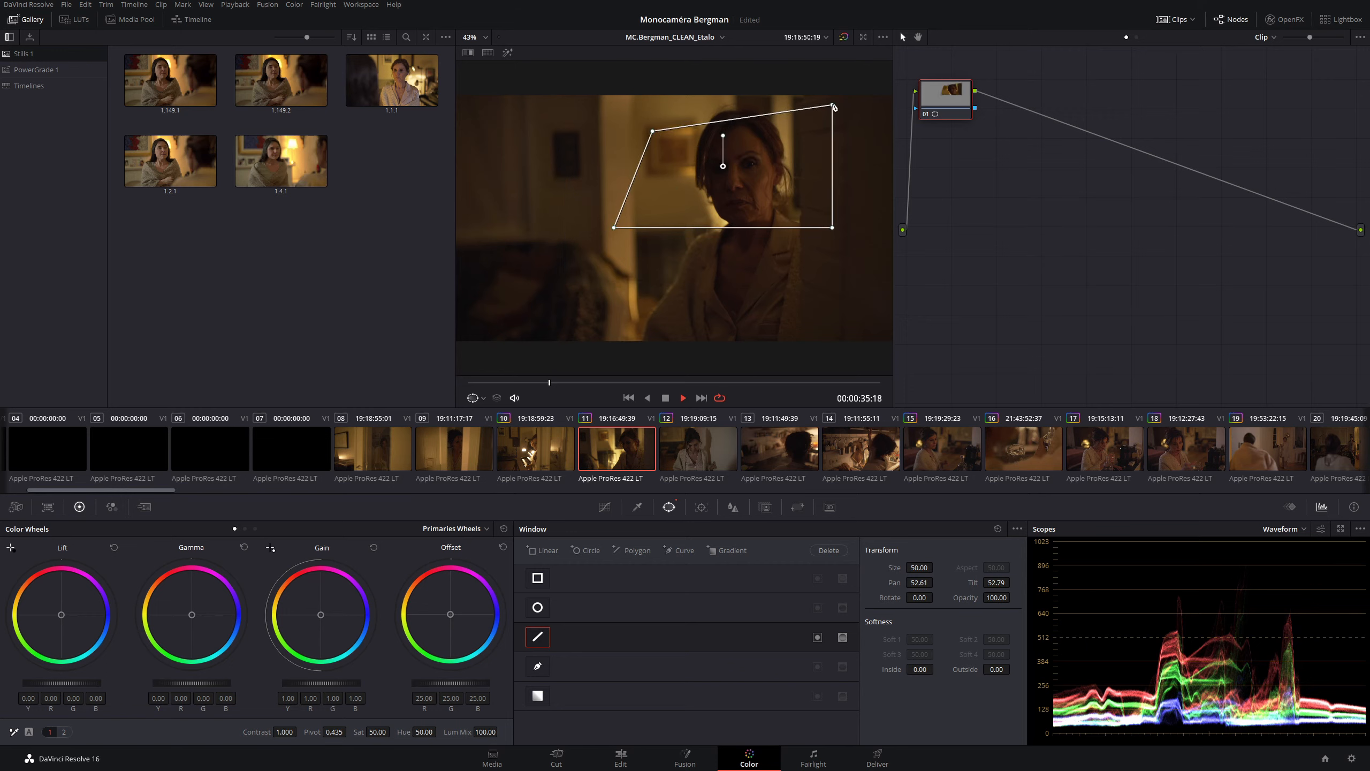
drag(833, 106, 694, 132)
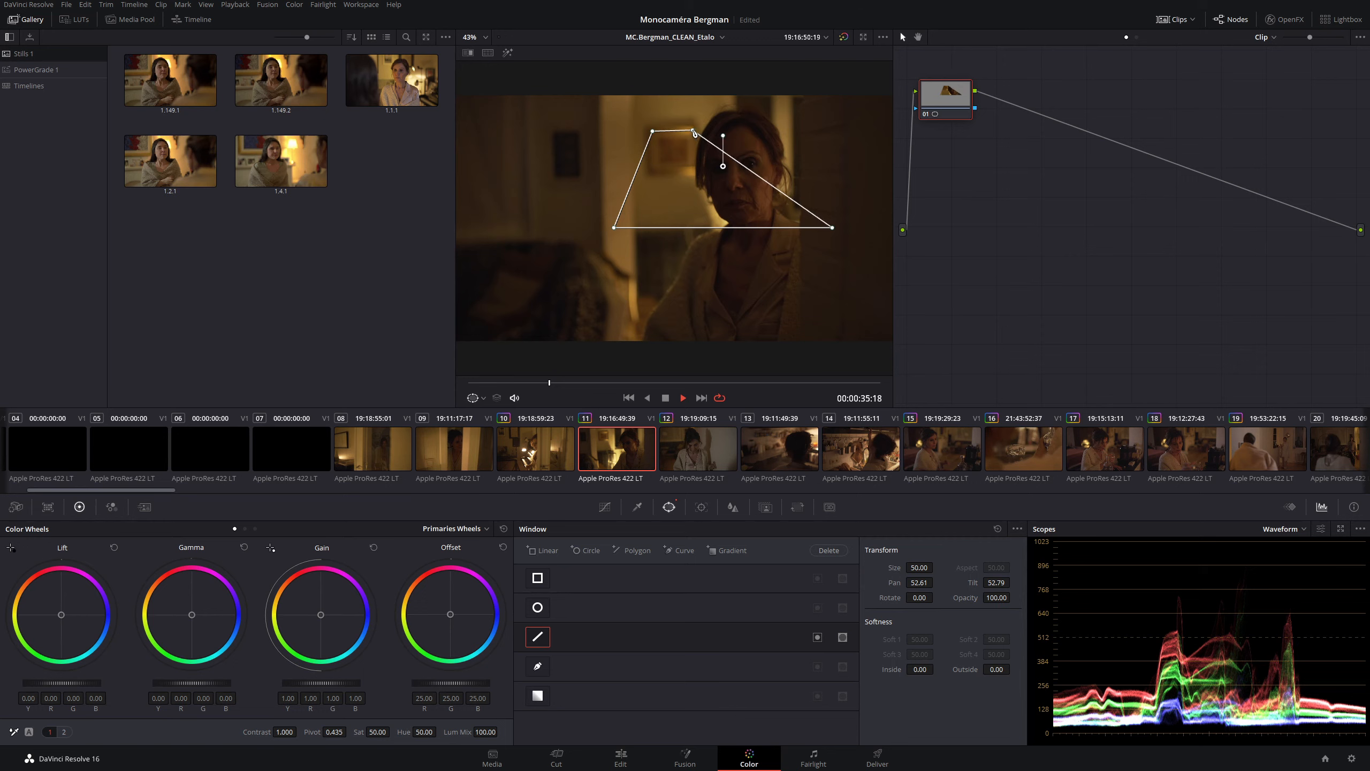
drag(834, 231, 698, 168)
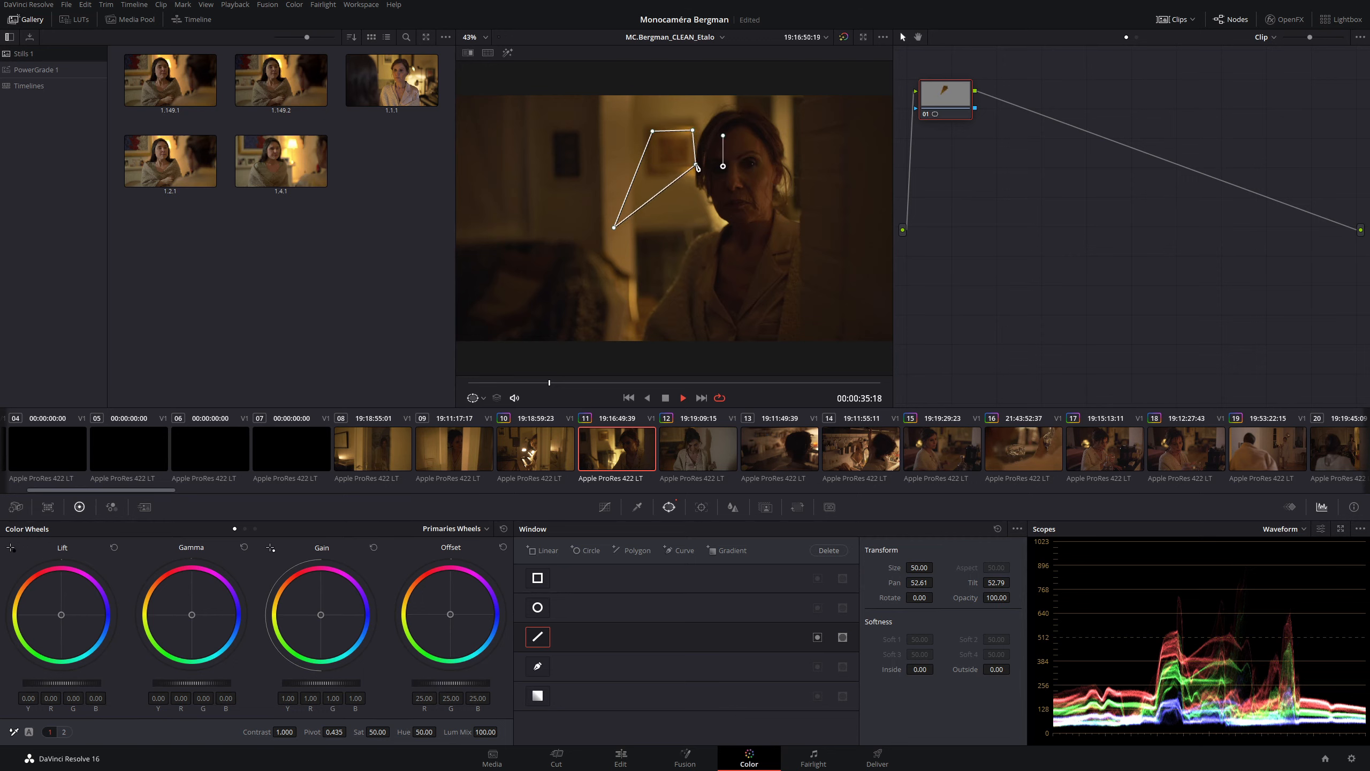
drag(615, 230, 695, 168)
- Set clip 11's tracker to Point Tracker and place a tracking point on the picture's upper-left corner
click(701, 507)
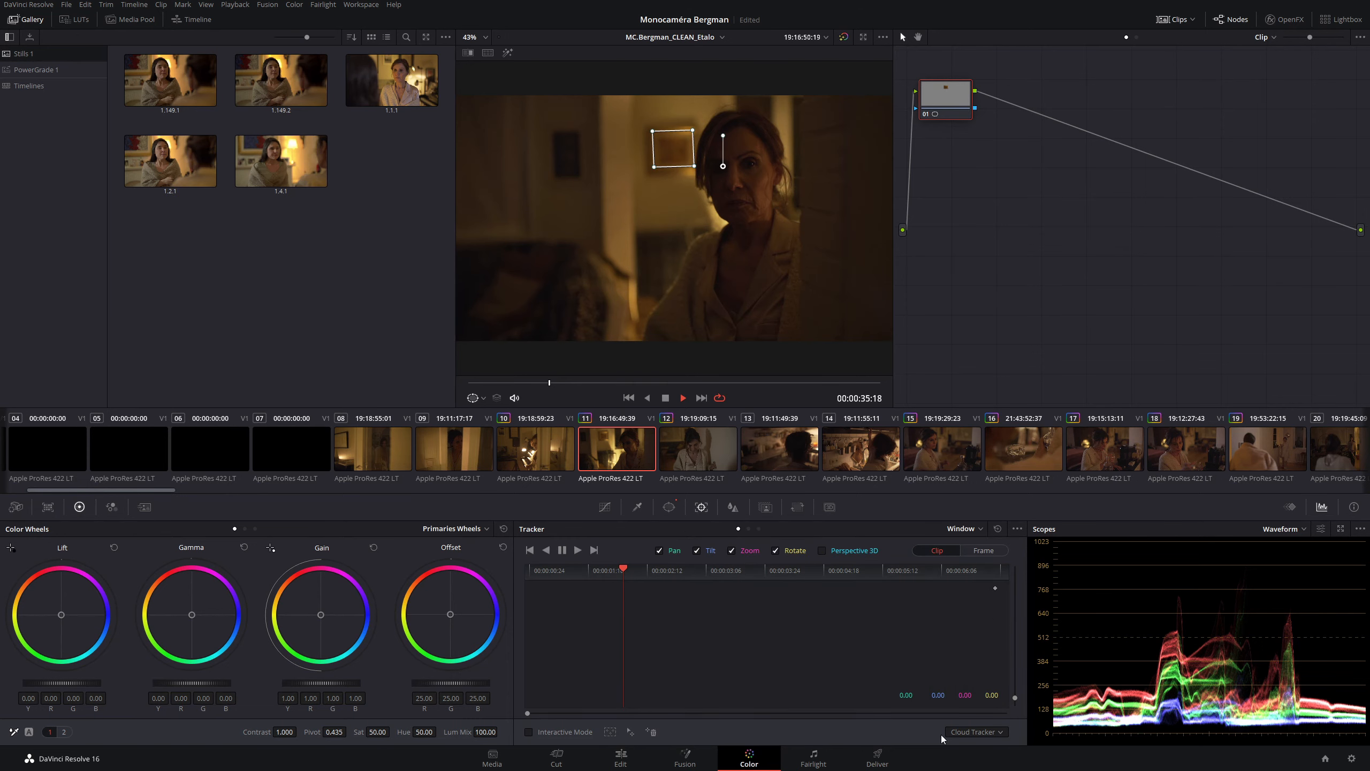
click(952, 733)
click(955, 751)
click(533, 733)
scroll(680, 246, up, 4)
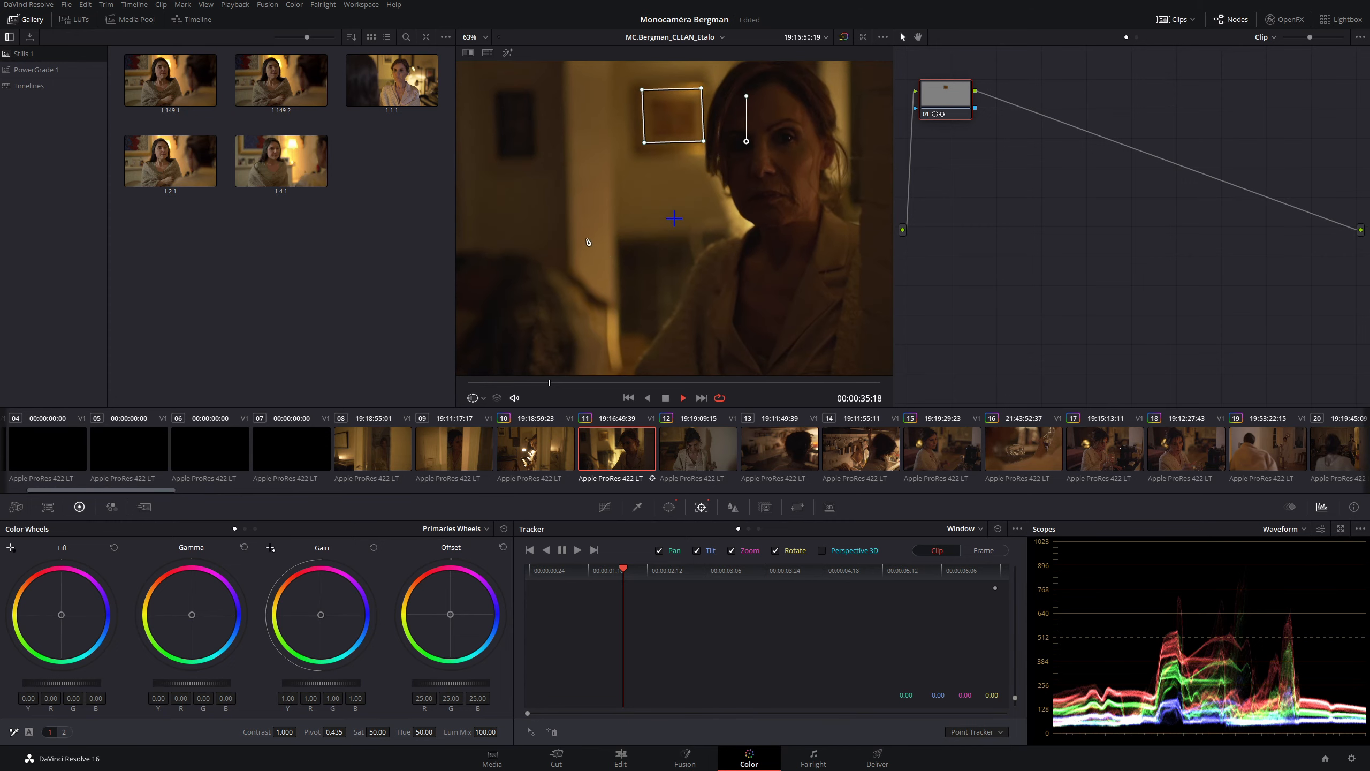
drag(590, 182, 593, 266)
scroll(595, 261, up, 1)
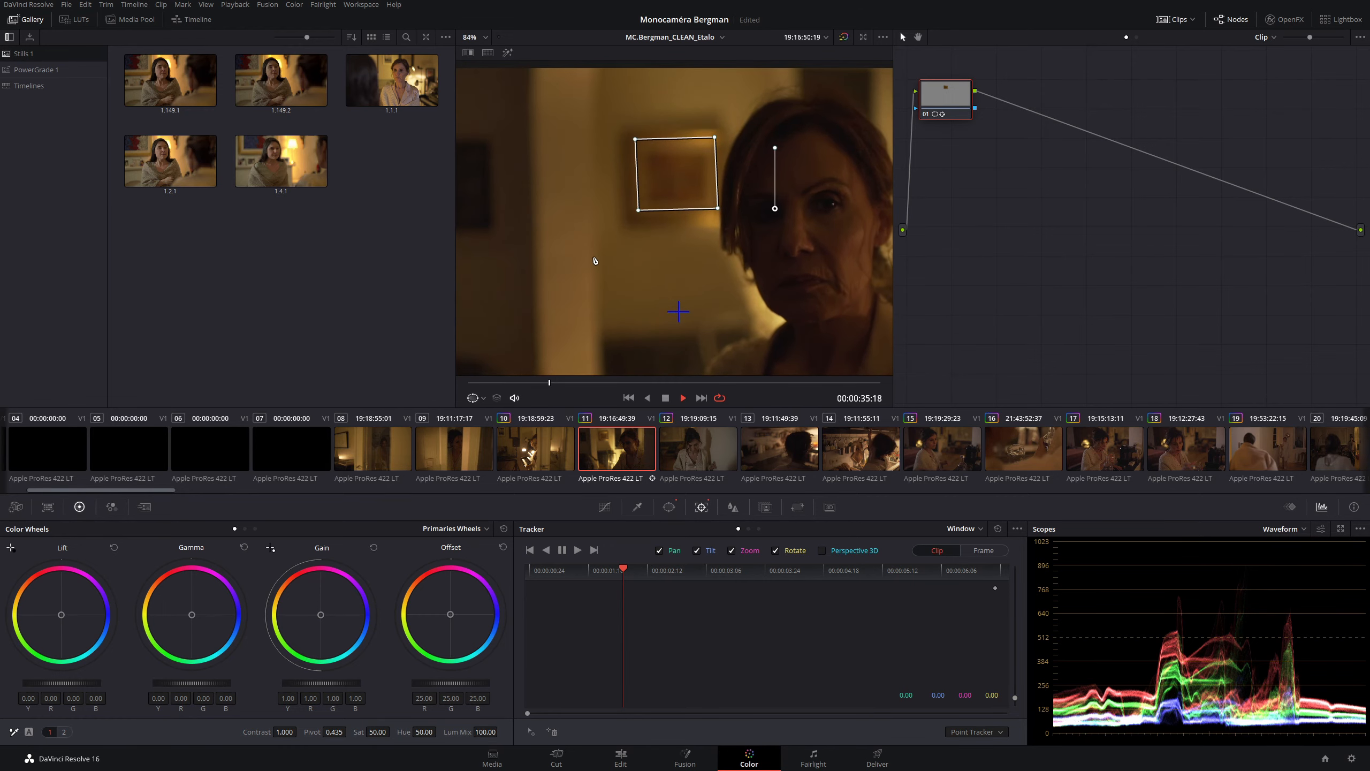
scroll(616, 287, up, 1)
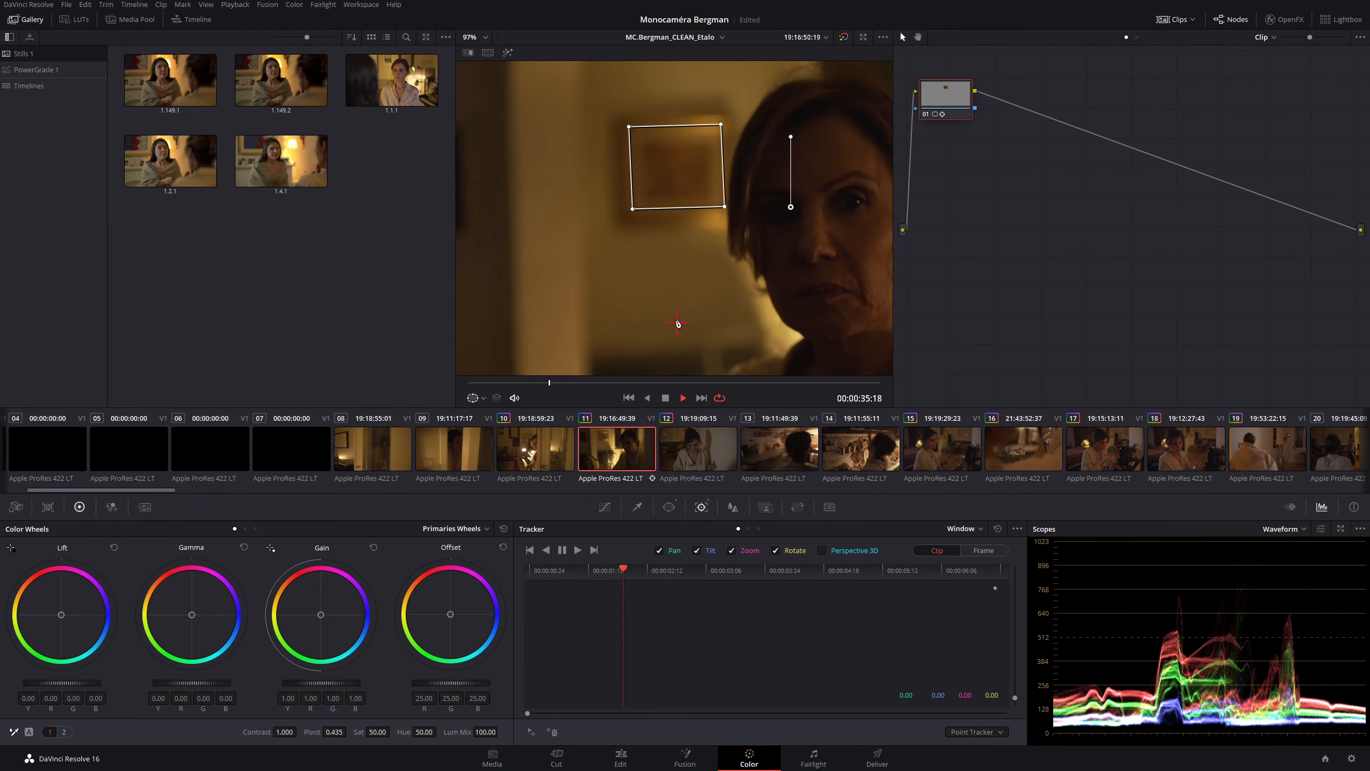
click(645, 146)
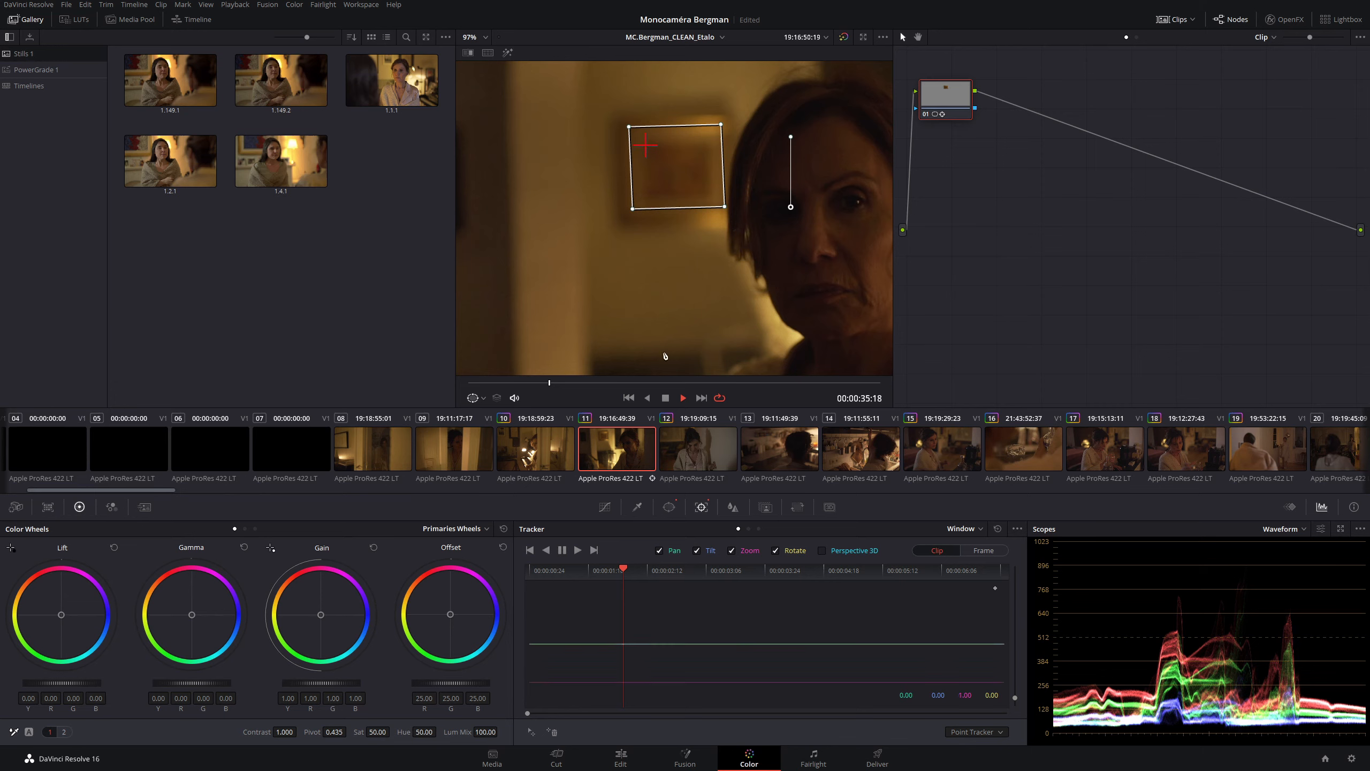
- Add three more tracking points on the picture's upper-right, lower-left and lower-right corners
click(531, 733)
drag(678, 328, 707, 145)
click(531, 732)
drag(679, 327, 648, 196)
click(532, 731)
click(679, 326)
drag(683, 327, 708, 194)
- Track the polygon window backward to the start of clip 11 and save the project
click(546, 551)
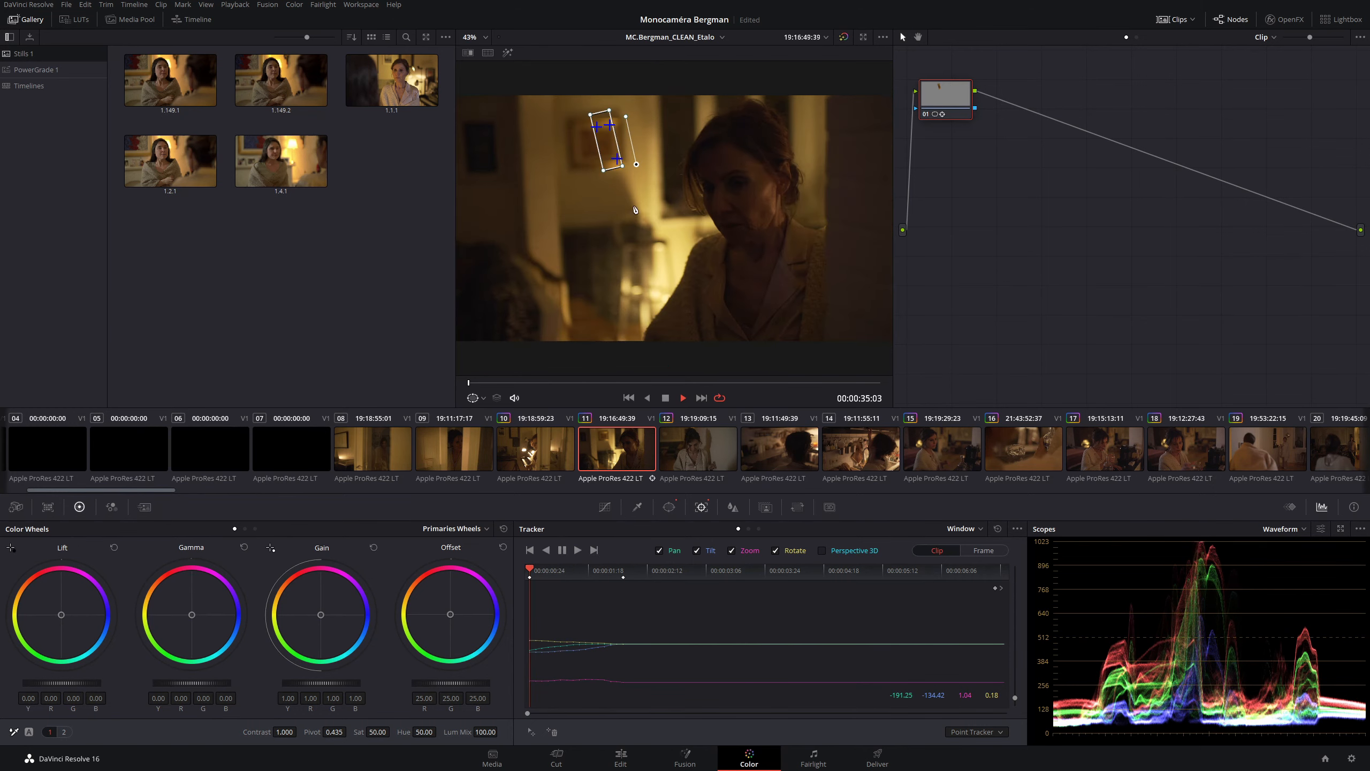
key(ctrl+s)
click(381, 441)
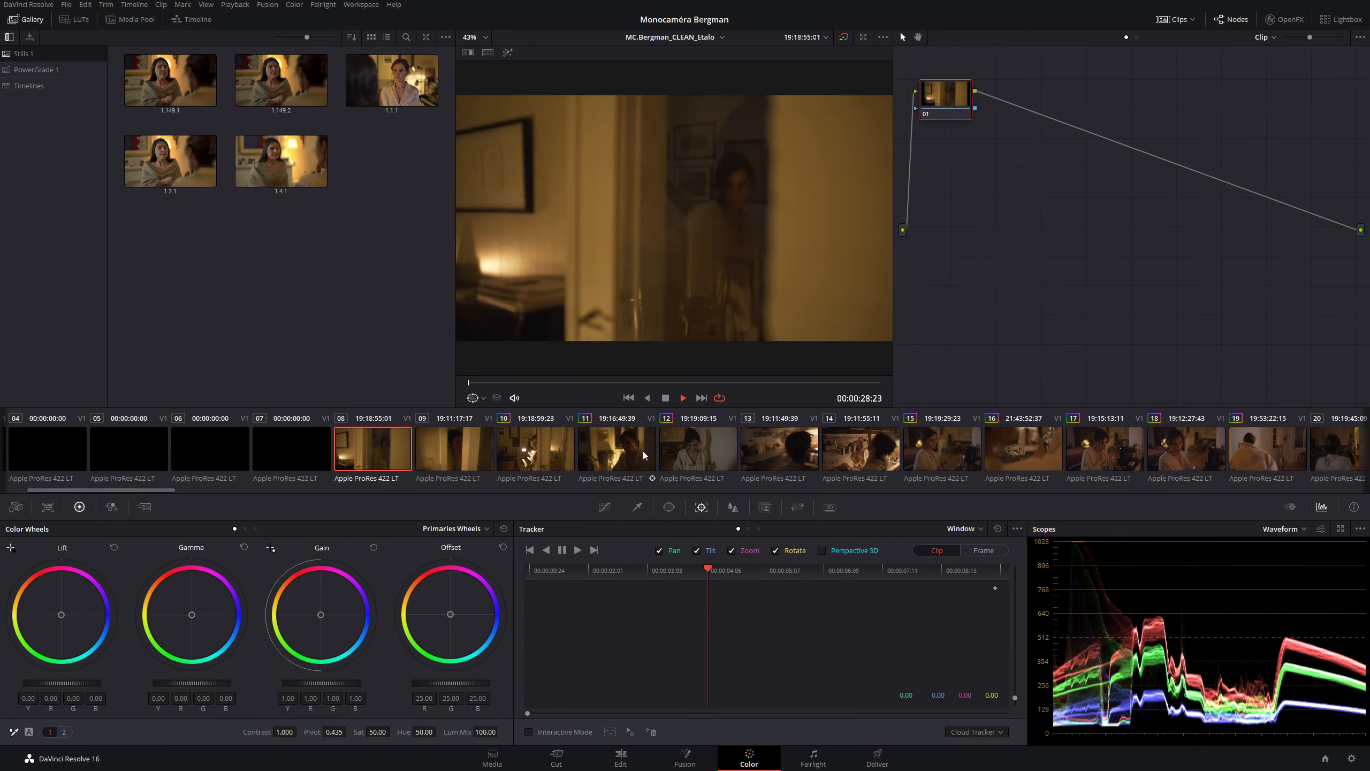
click(887, 452)
click(1049, 455)
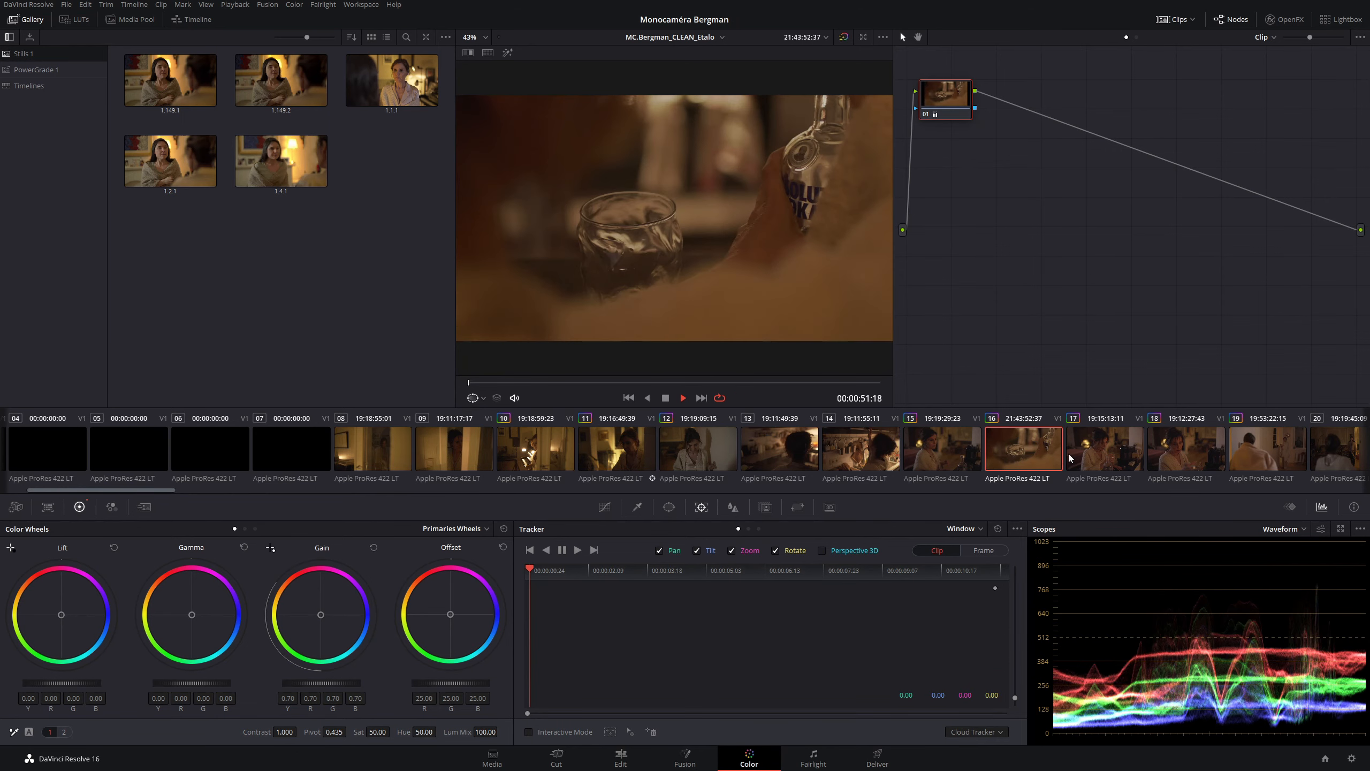
click(1265, 449)
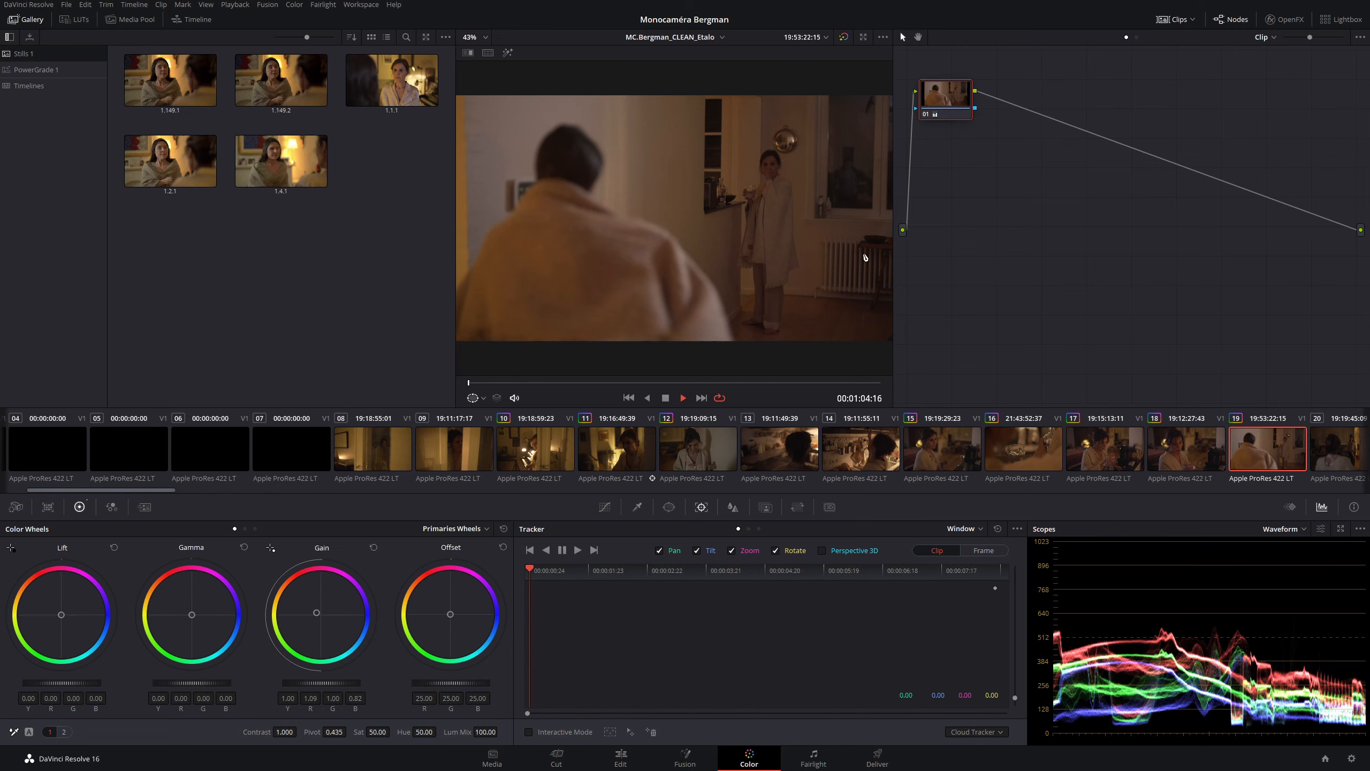
click(608, 460)
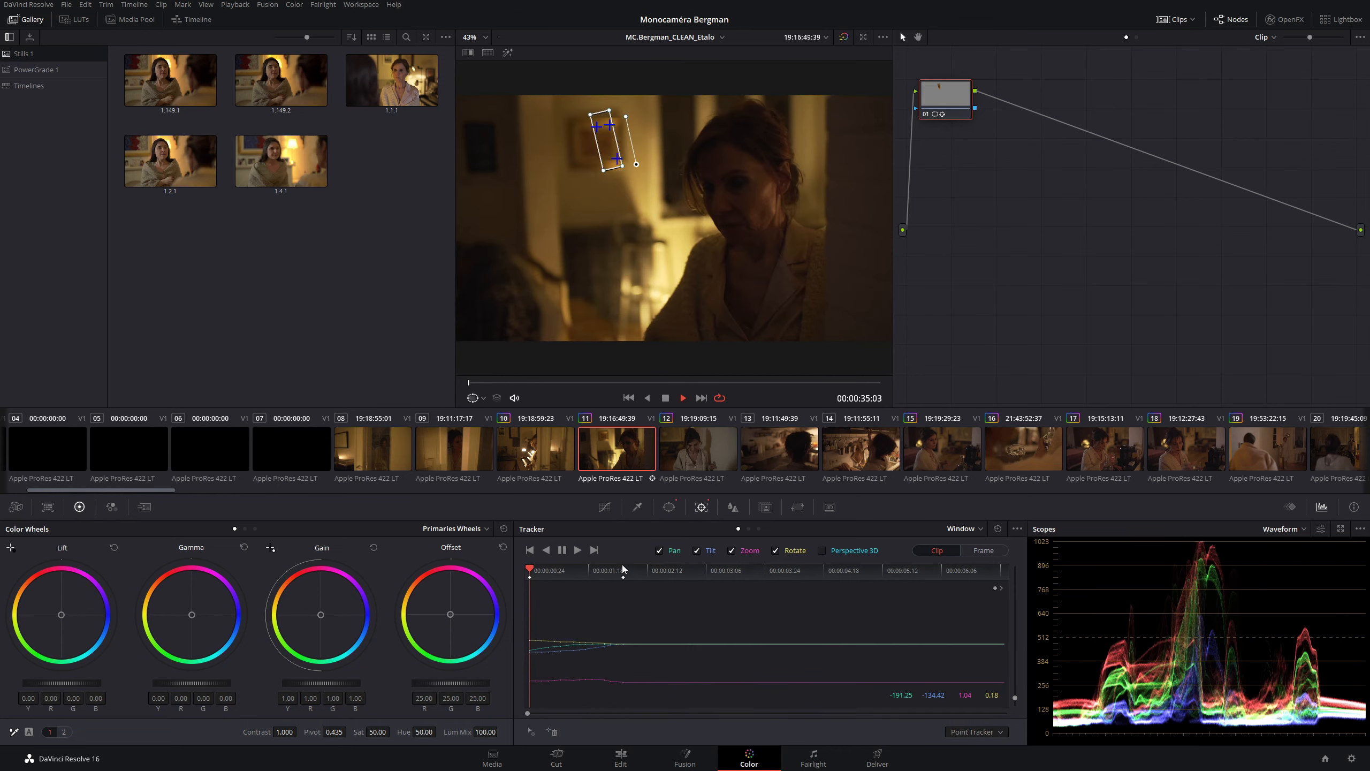
- Switch the tracker to Frame mode and, at 00:00:37:00 in clip 11, reposition the polygon window over the wall picture
click(622, 567)
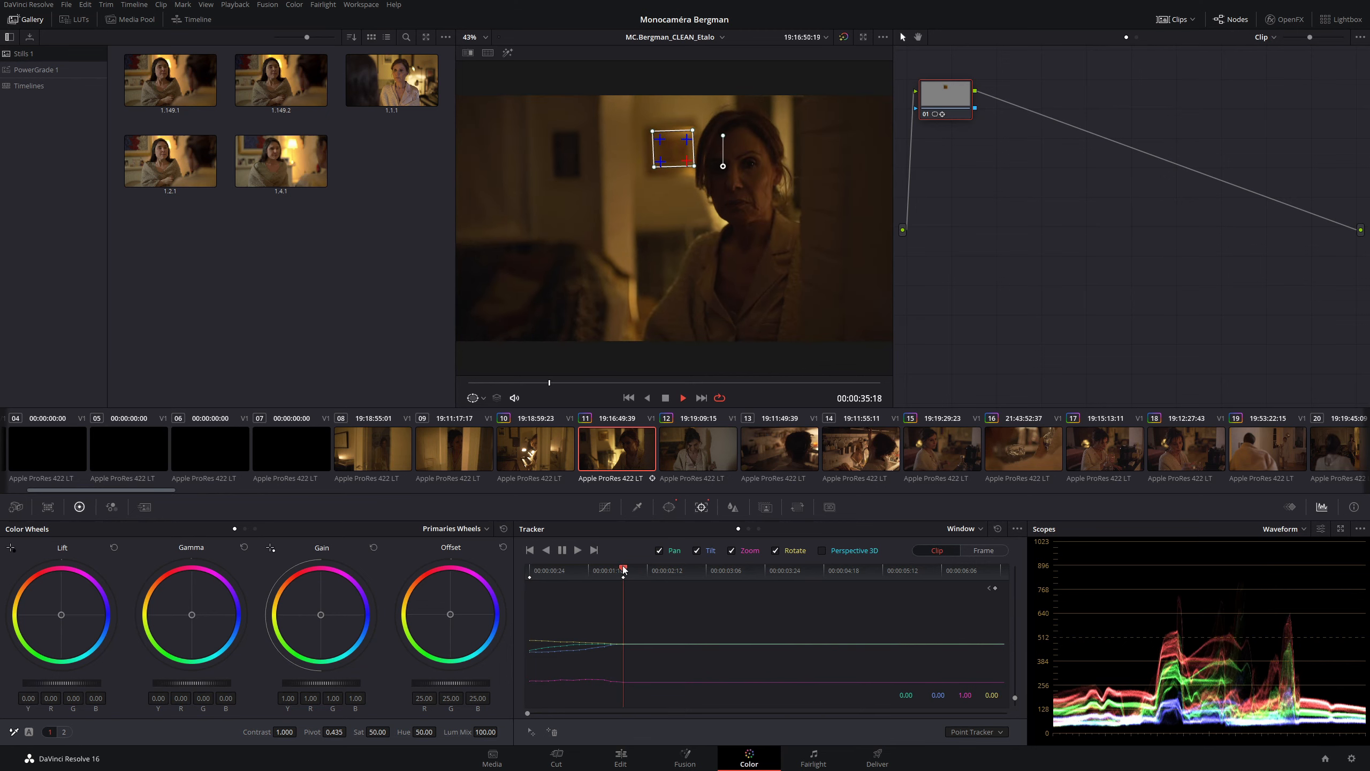
drag(622, 566, 729, 577)
click(621, 570)
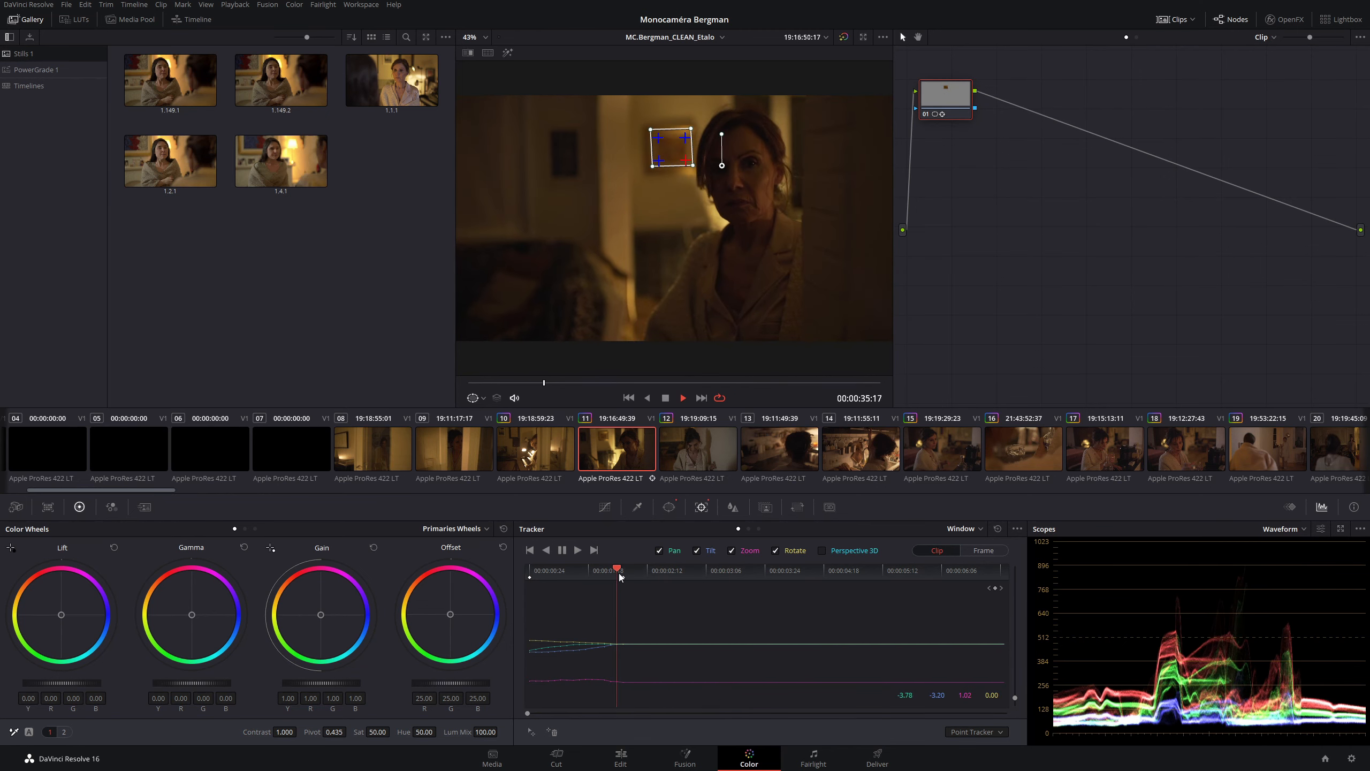
click(984, 551)
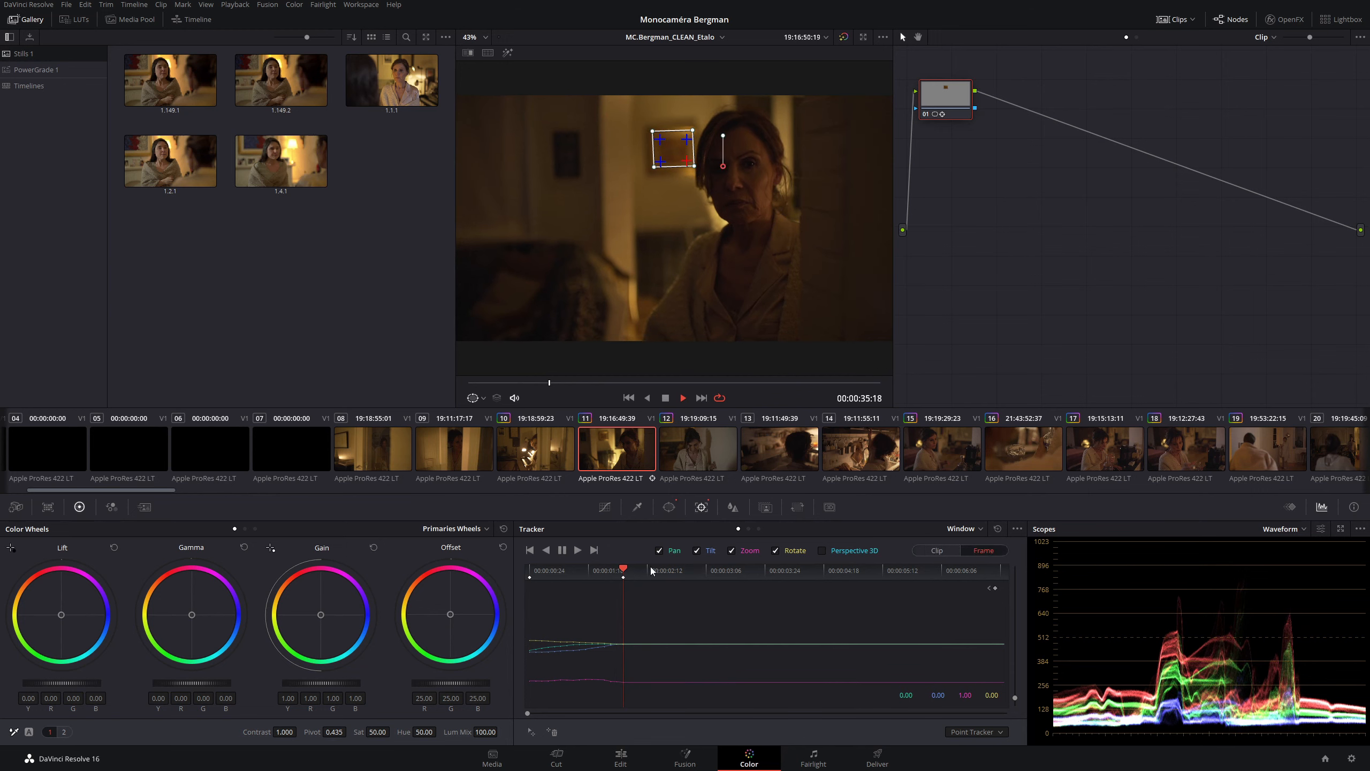
drag(621, 571, 825, 583)
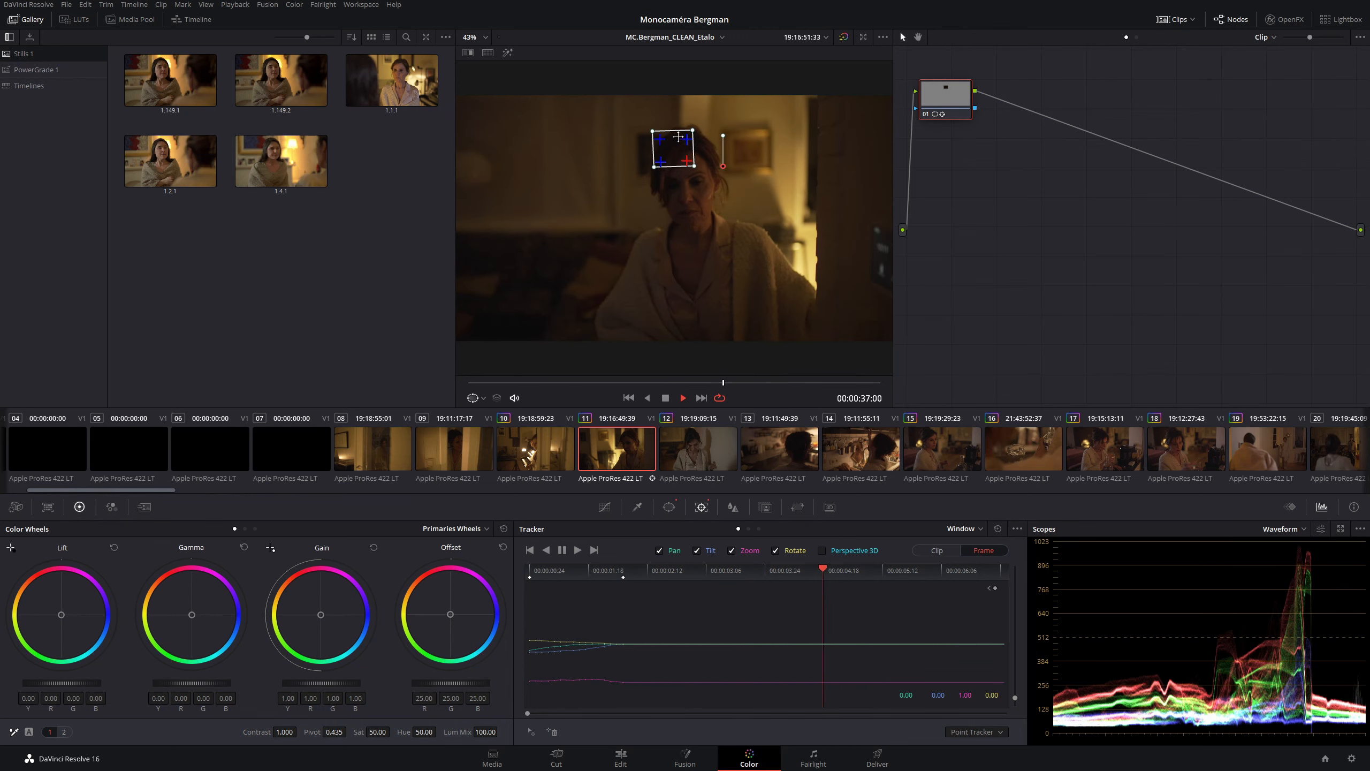
drag(671, 140, 748, 146)
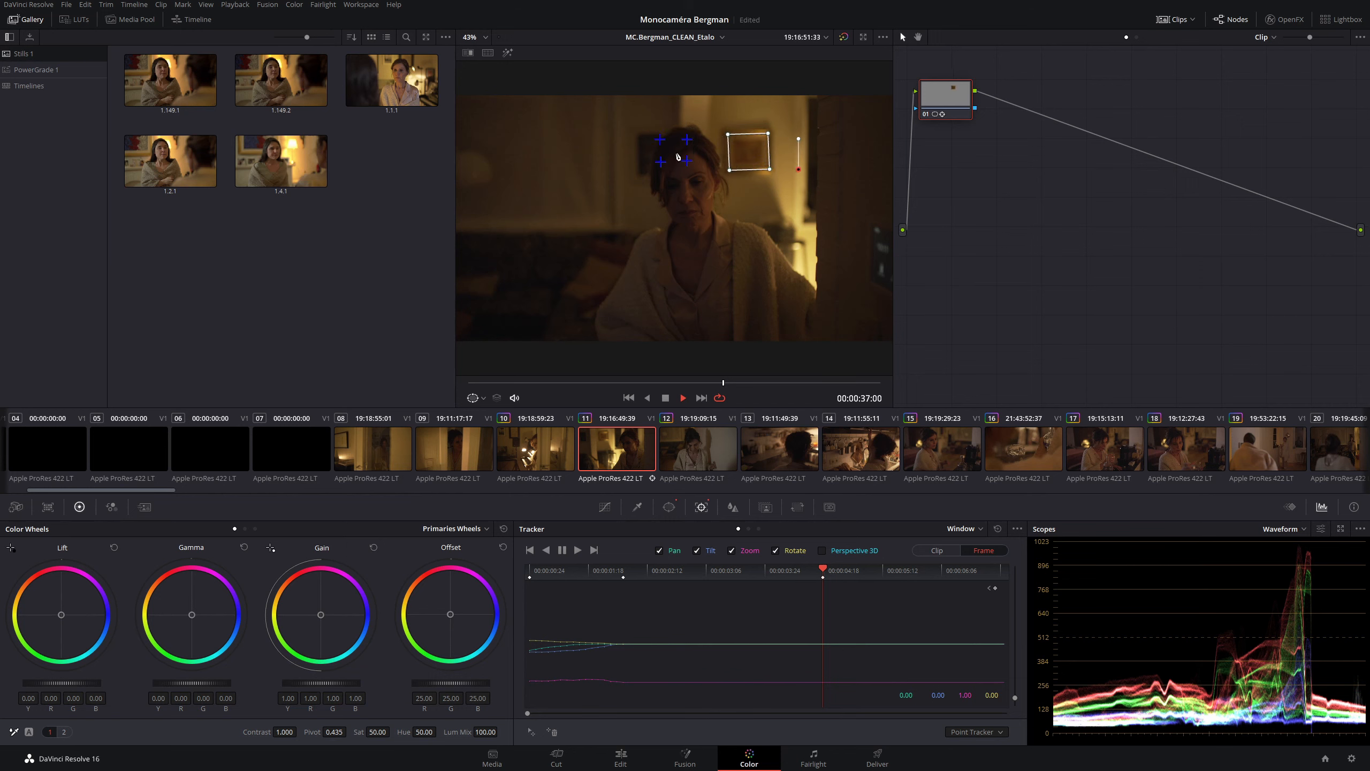
- Move the four tracking points onto the corners of the wall picture at 00:00:37:00
drag(660, 139, 736, 142)
scroll(658, 160, up, 2)
scroll(658, 160, up, 3)
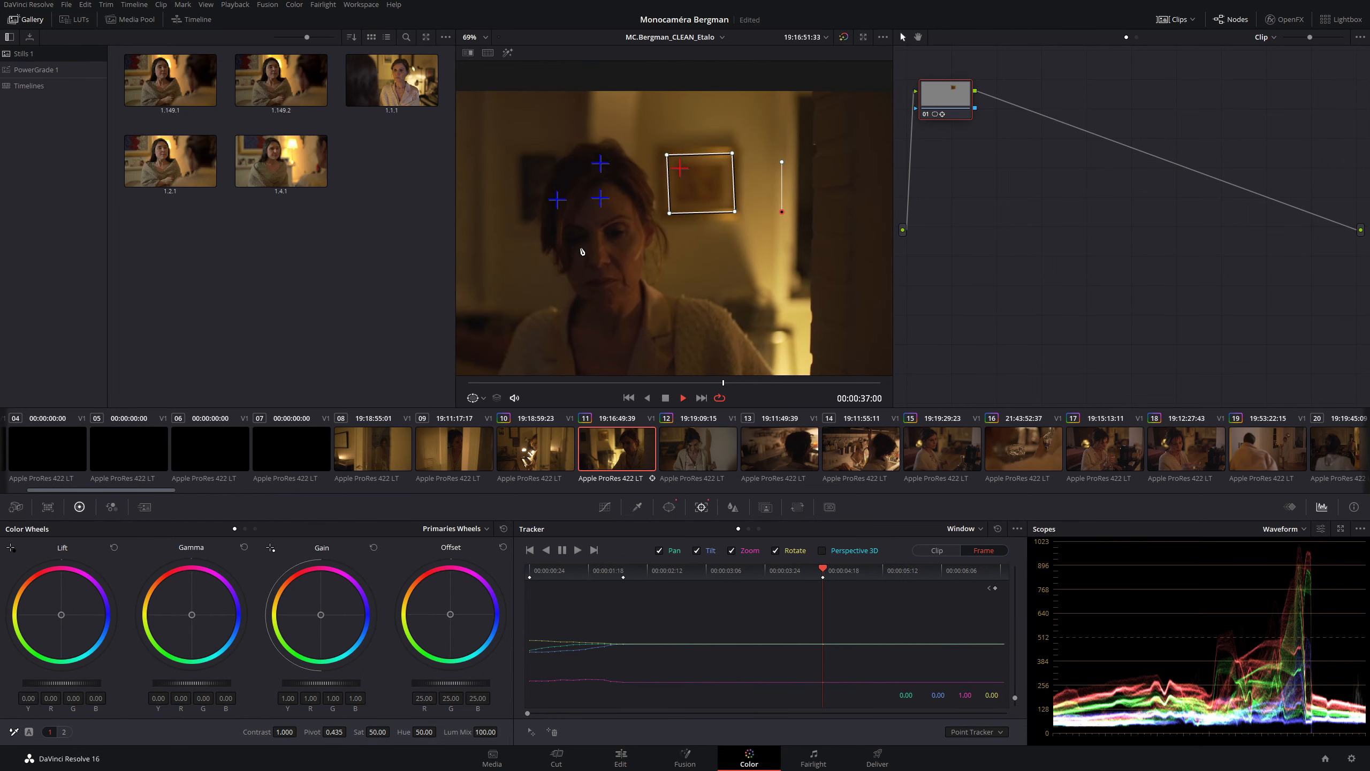
click(741, 191)
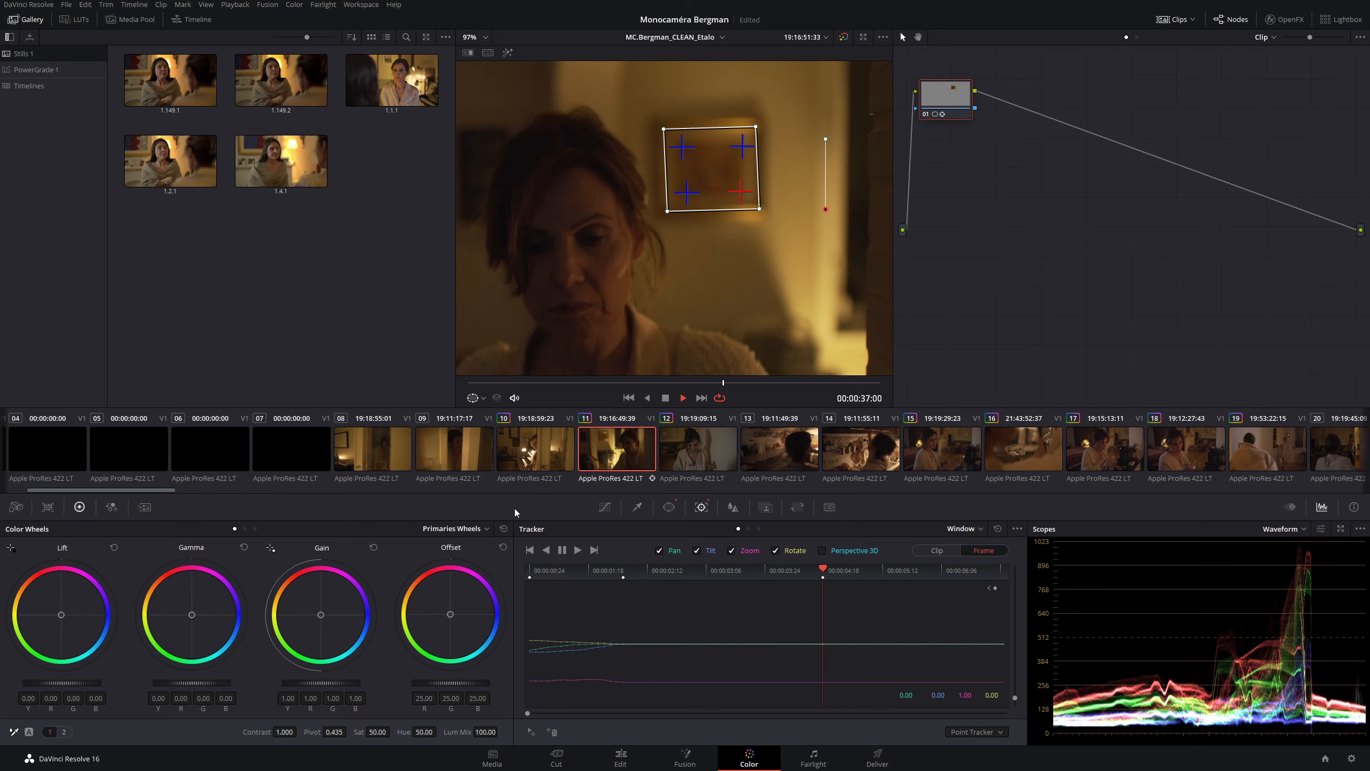
- Track the polygon window forward from 00:00:37:00 to the end of clip 11, review the tracked section, and save the project
click(576, 551)
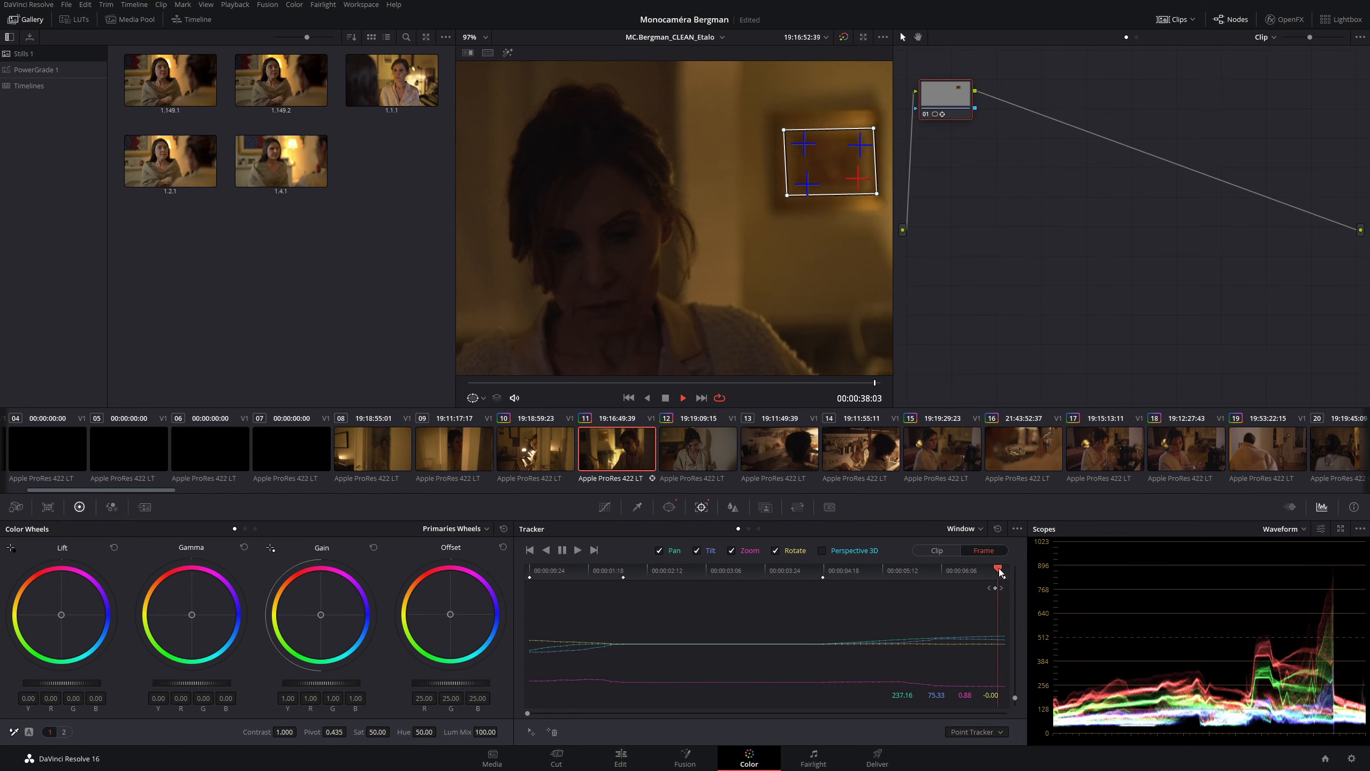
drag(1000, 568, 917, 566)
drag(825, 564, 961, 567)
drag(822, 558, 1006, 571)
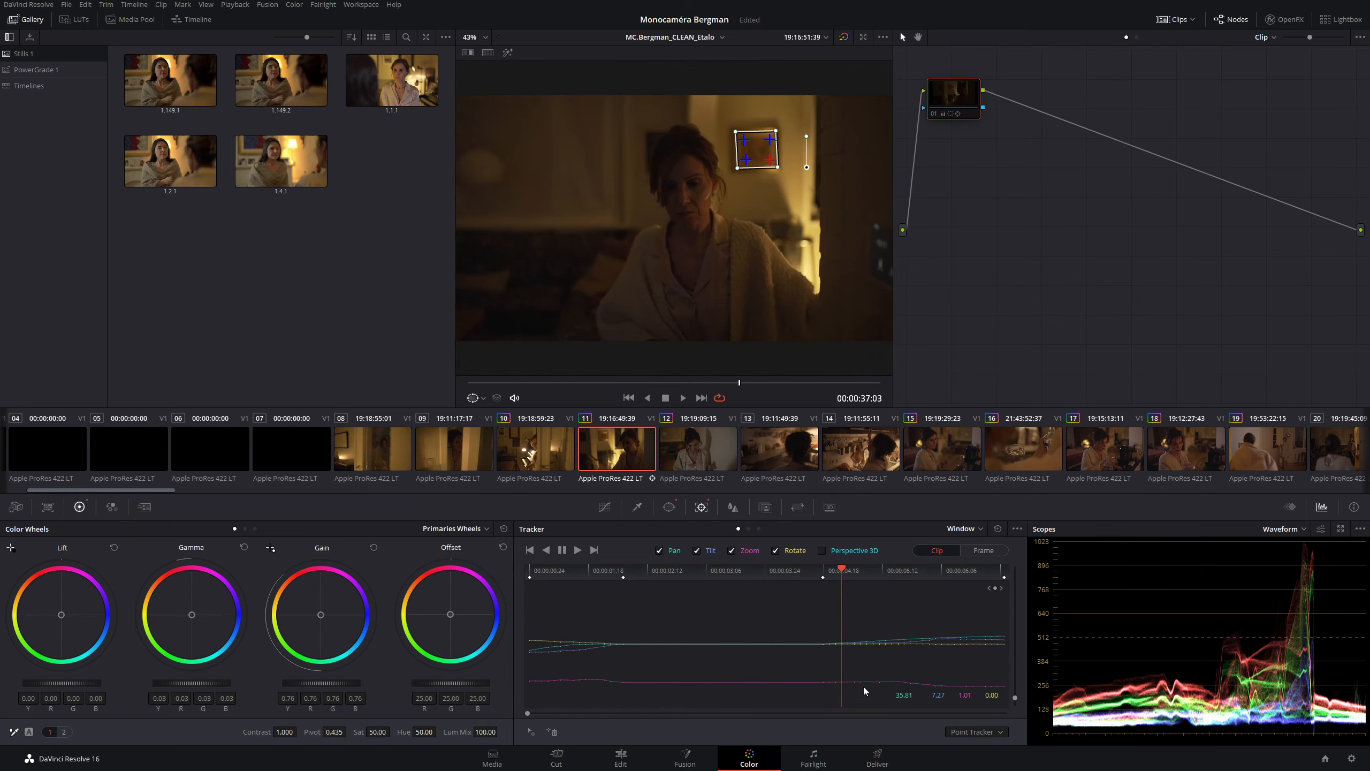
key(ctrl+s)
- Look at the tracker's Stabilizer mode and its FX mode for clip 11
click(981, 529)
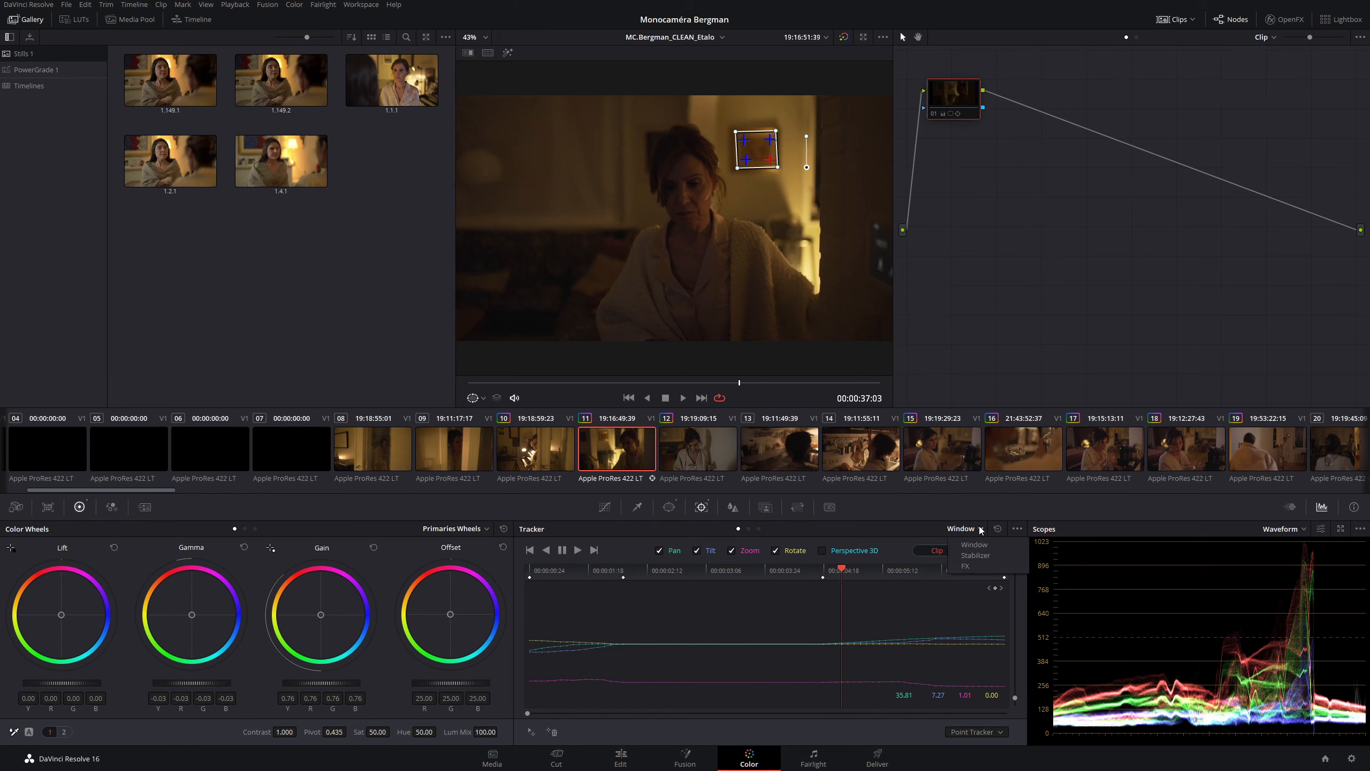
click(978, 555)
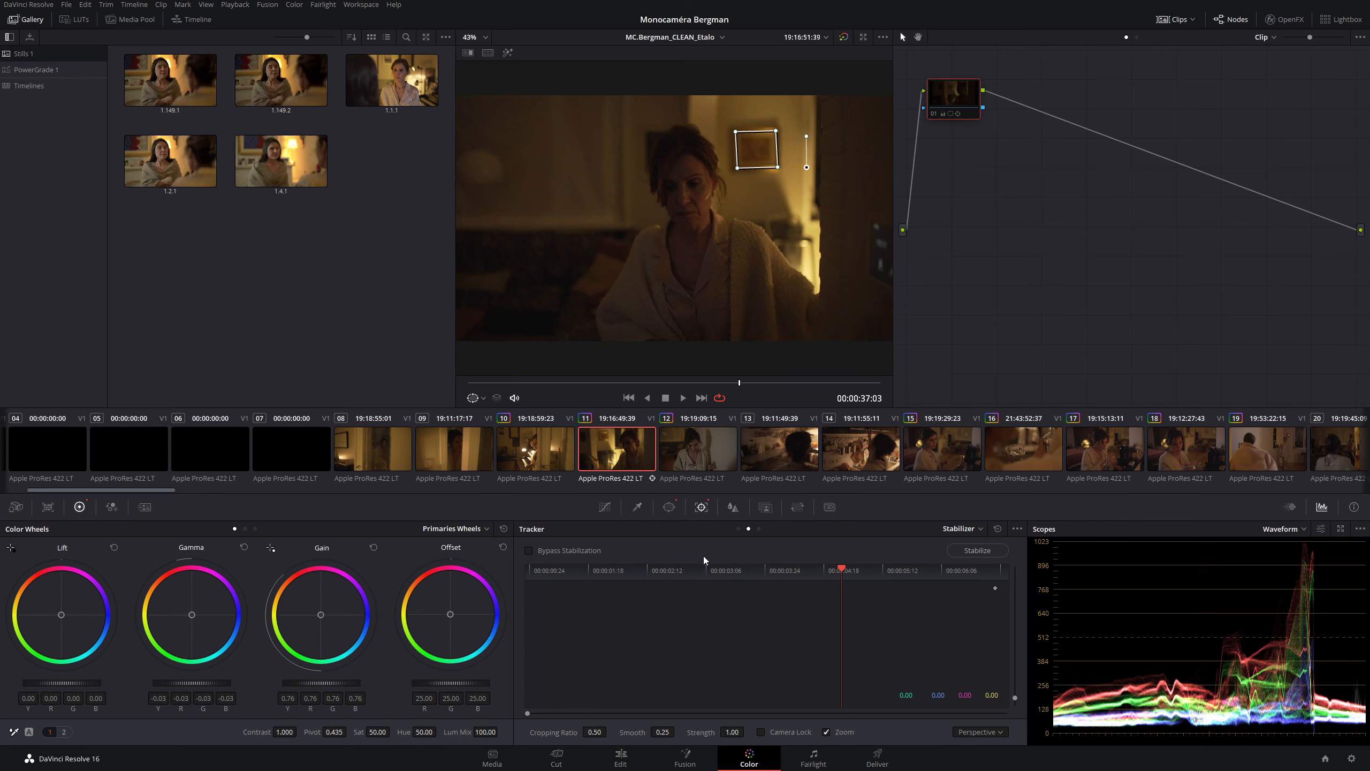
click(966, 528)
click(970, 566)
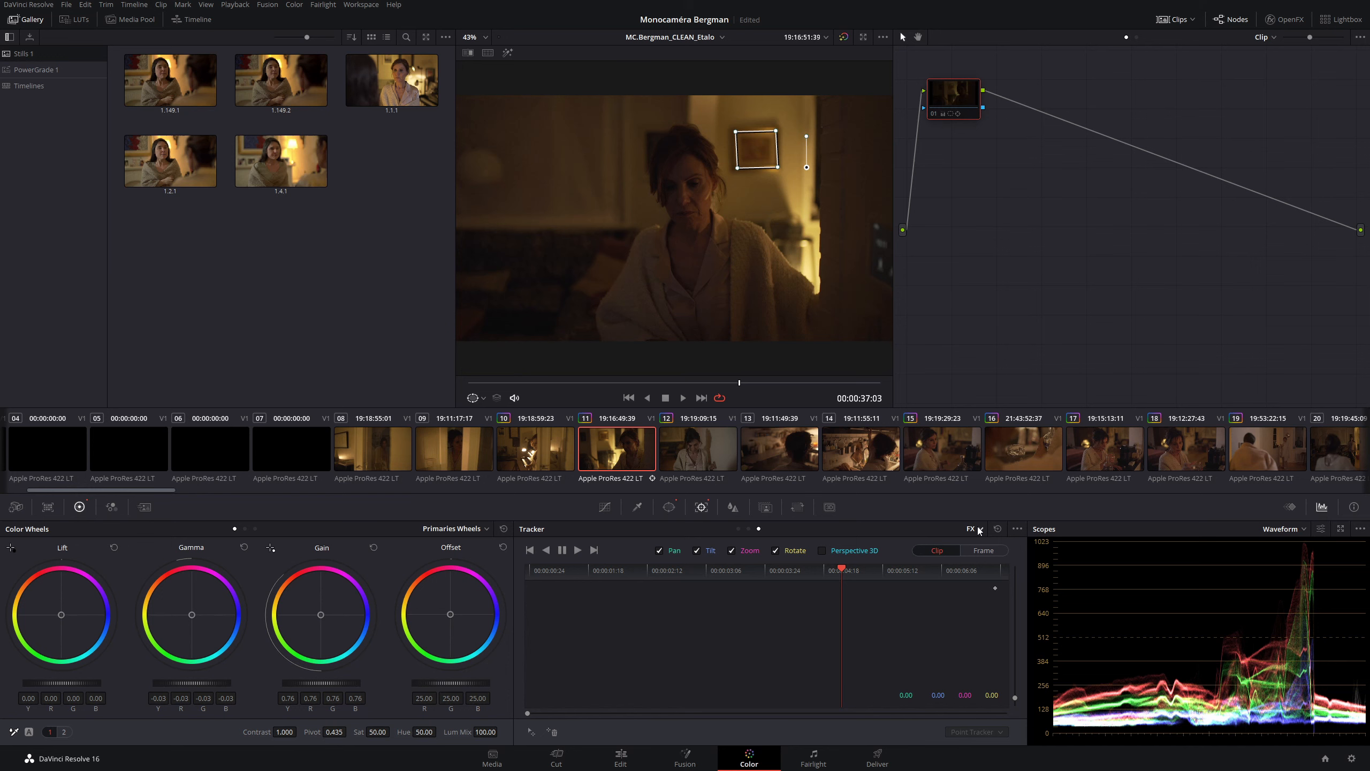
- Open the OpenFX library and return the tracker to Window mode
click(1285, 19)
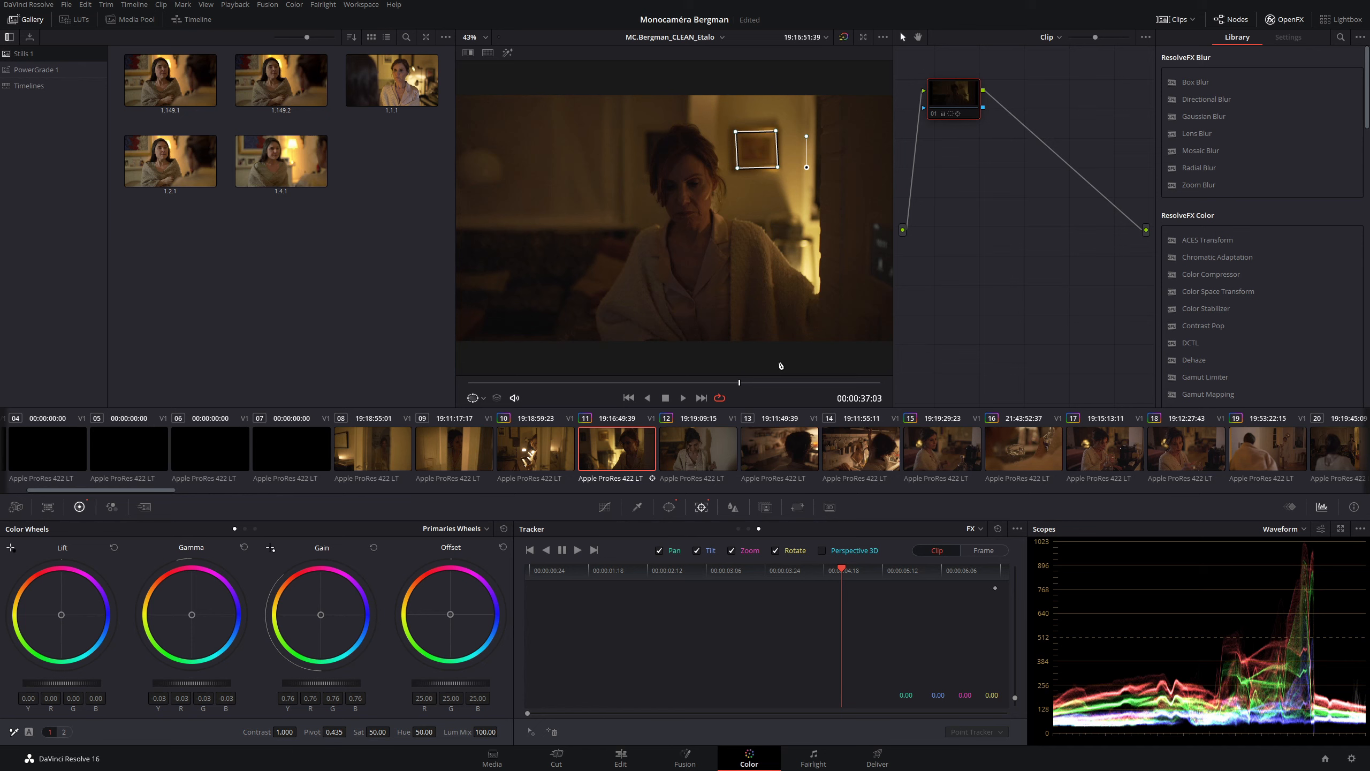
click(976, 528)
click(982, 544)
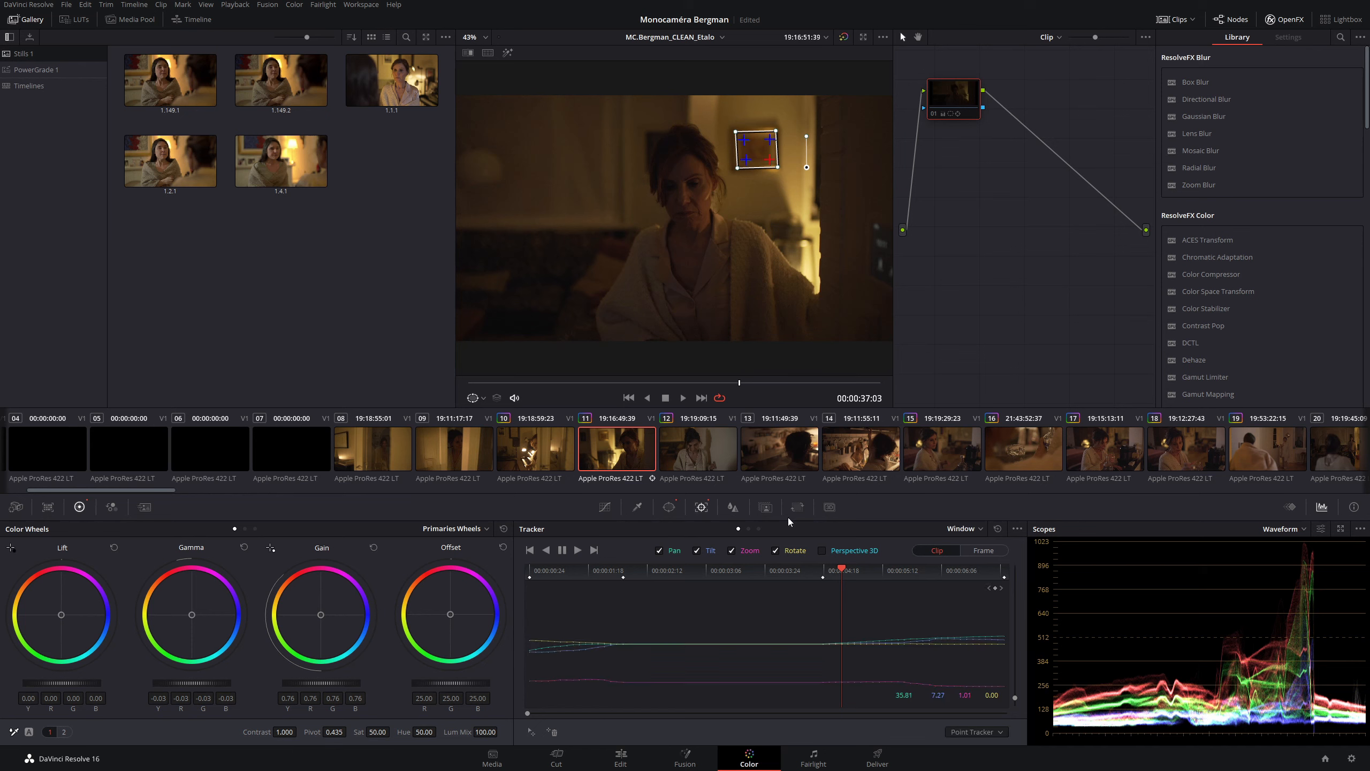